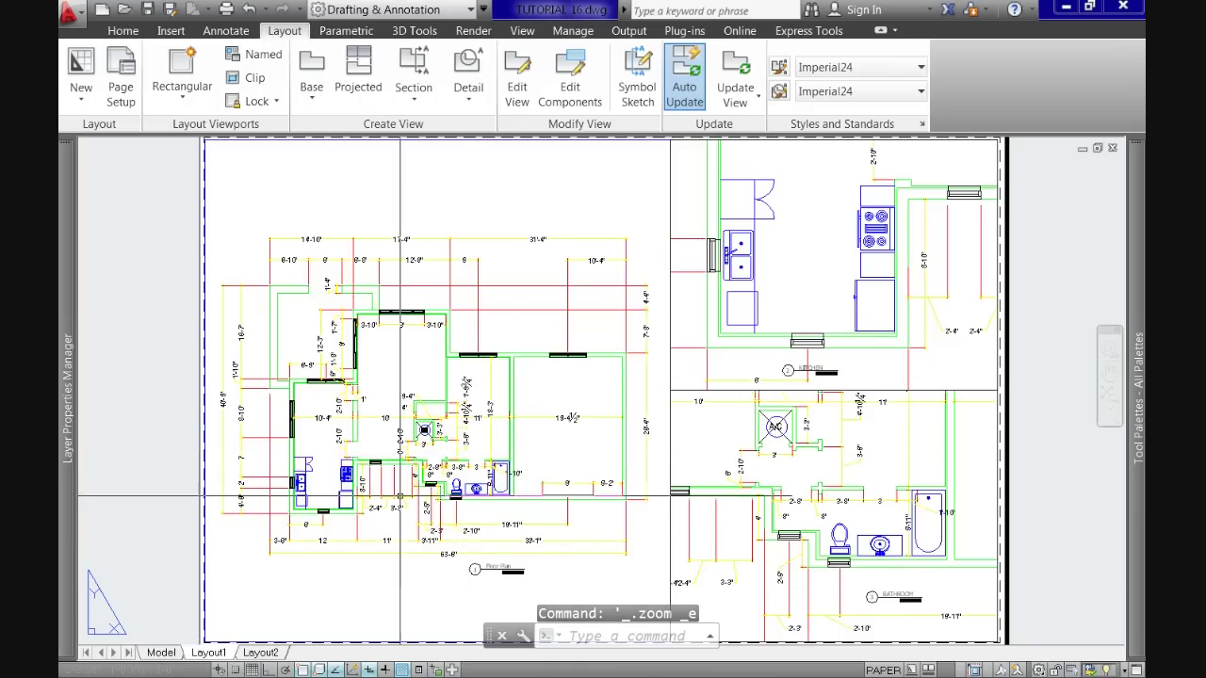
# Create a rectangular viewport in the empty upper-right area of the Layout1 sheet, beside the floor plan viewport
pyautogui.click(170, 652)
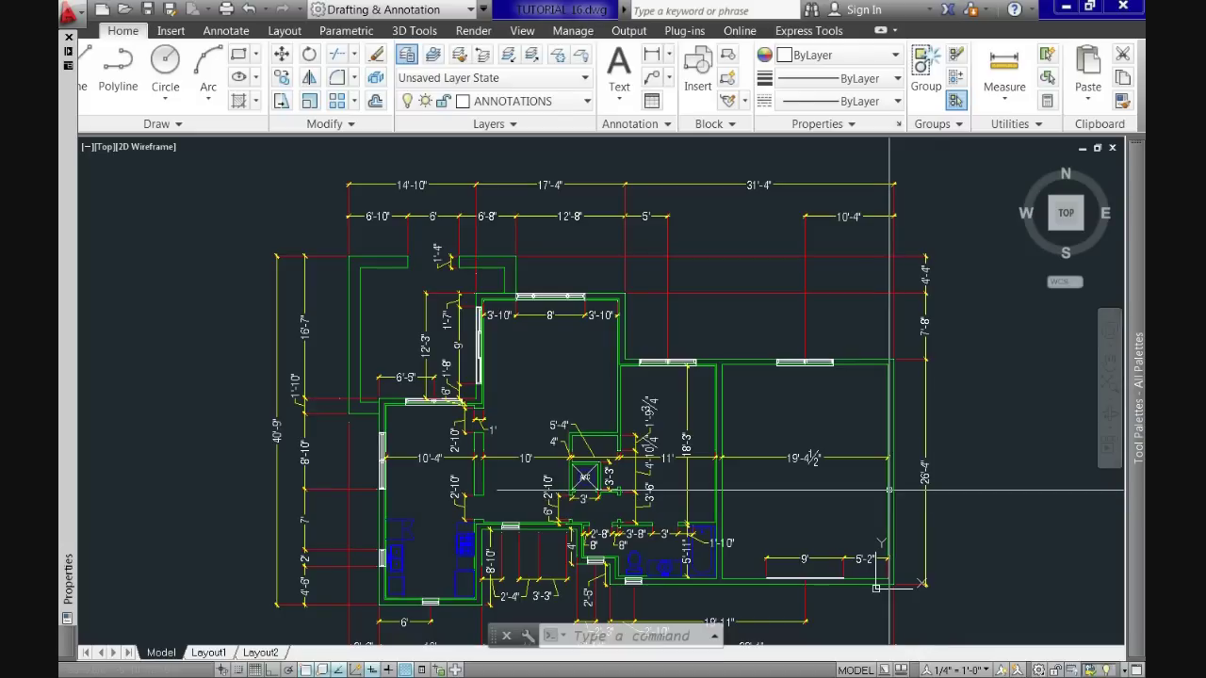
pyautogui.middleClick(803, 405)
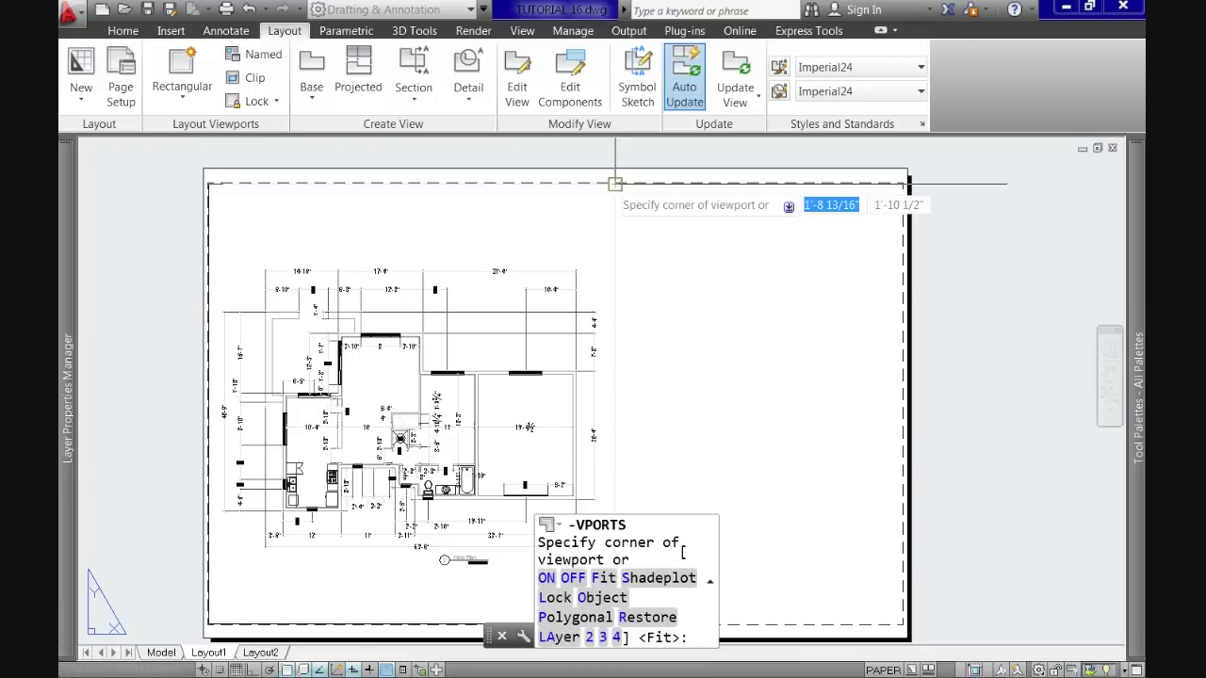
pyautogui.click(614, 184)
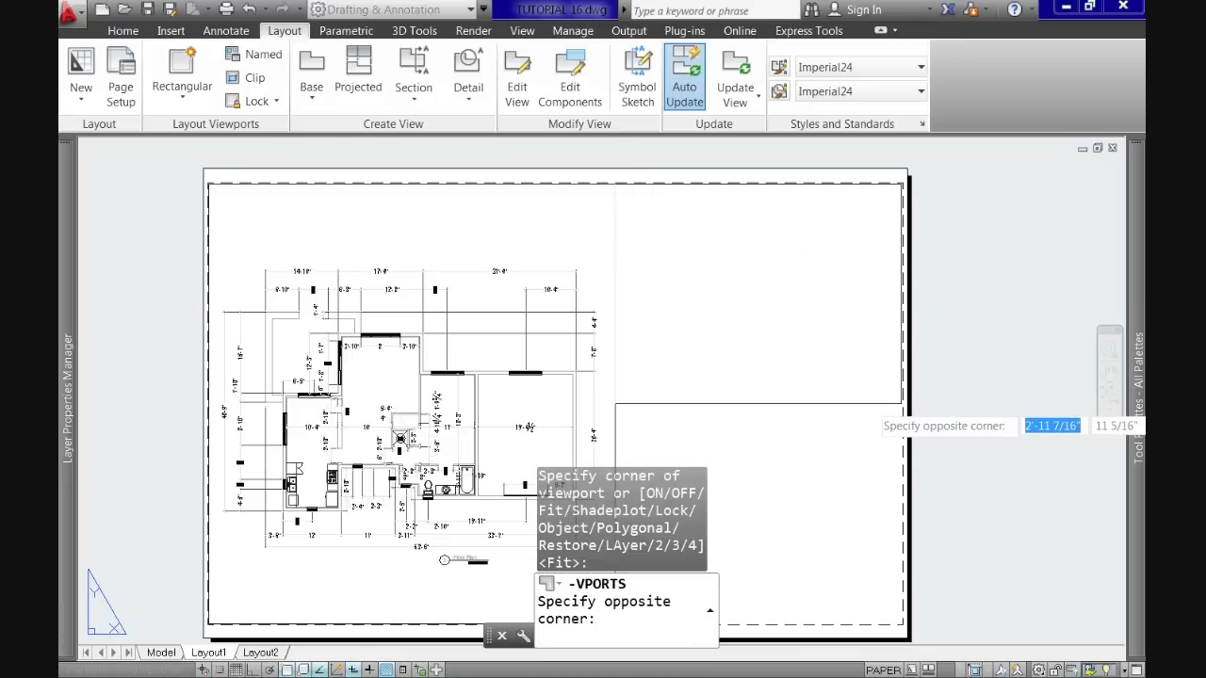
pyautogui.click(902, 403)
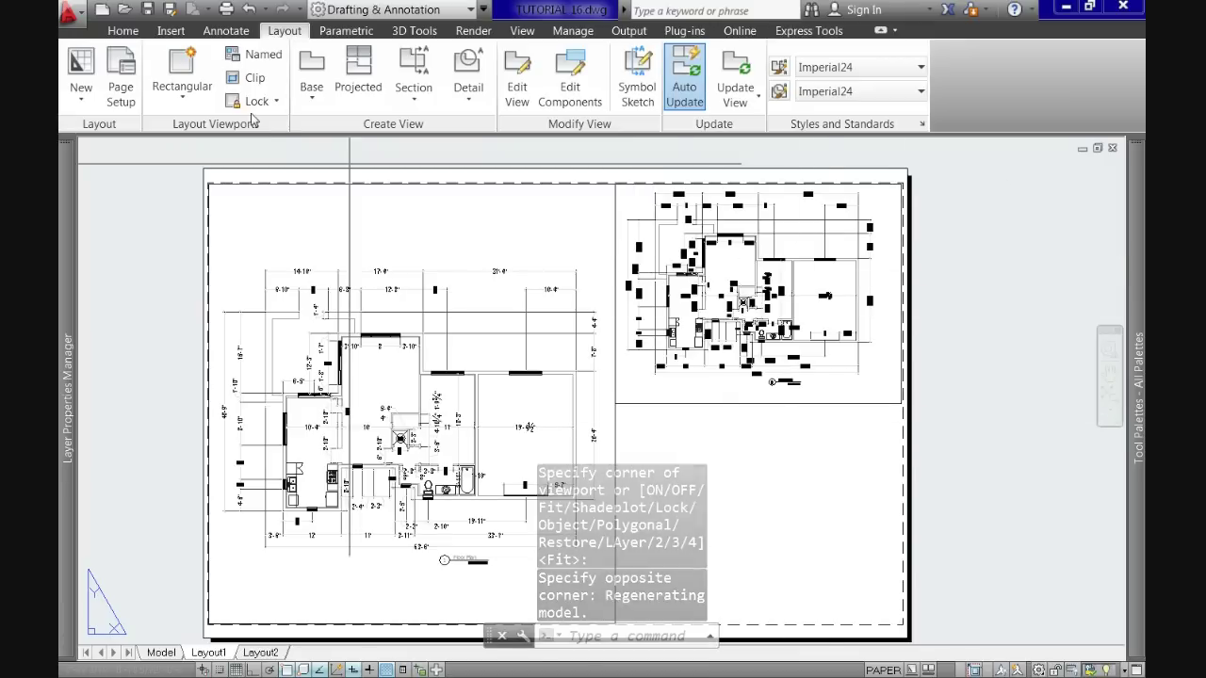
# Add another rectangular viewport filling the empty area of the sheet below the upper-right viewport
pyautogui.click(183, 92)
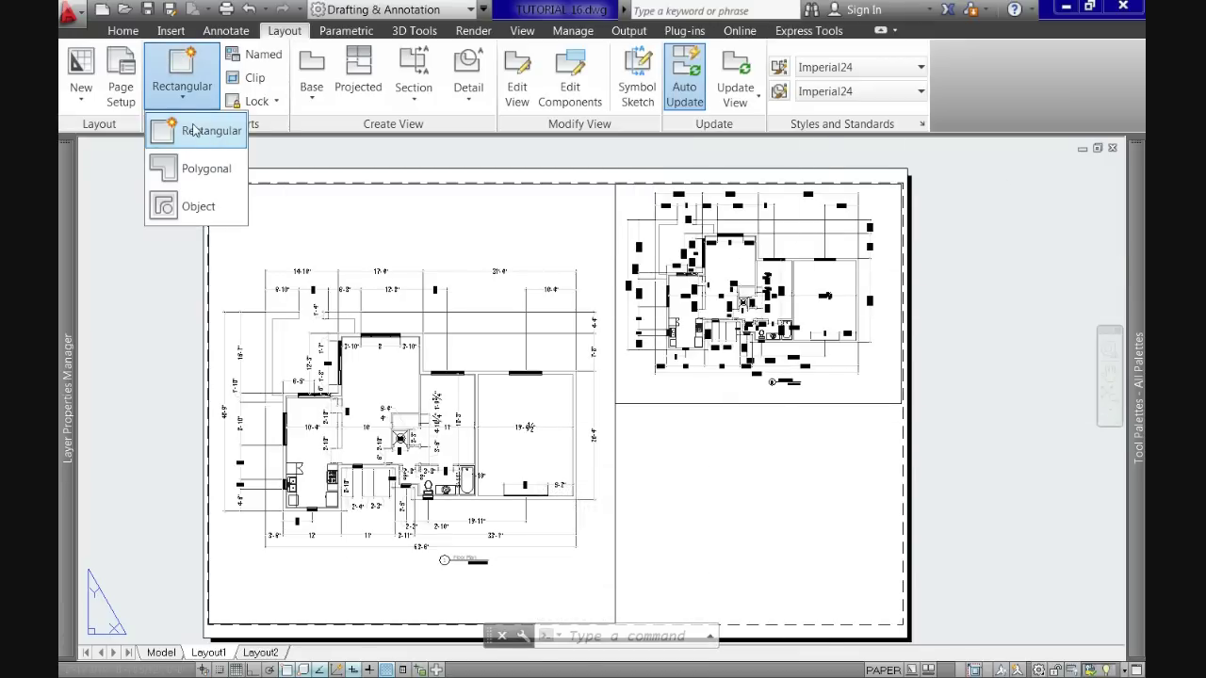
pyautogui.click(191, 131)
pyautogui.click(875, 409)
pyautogui.scroll(-2, 875, 414)
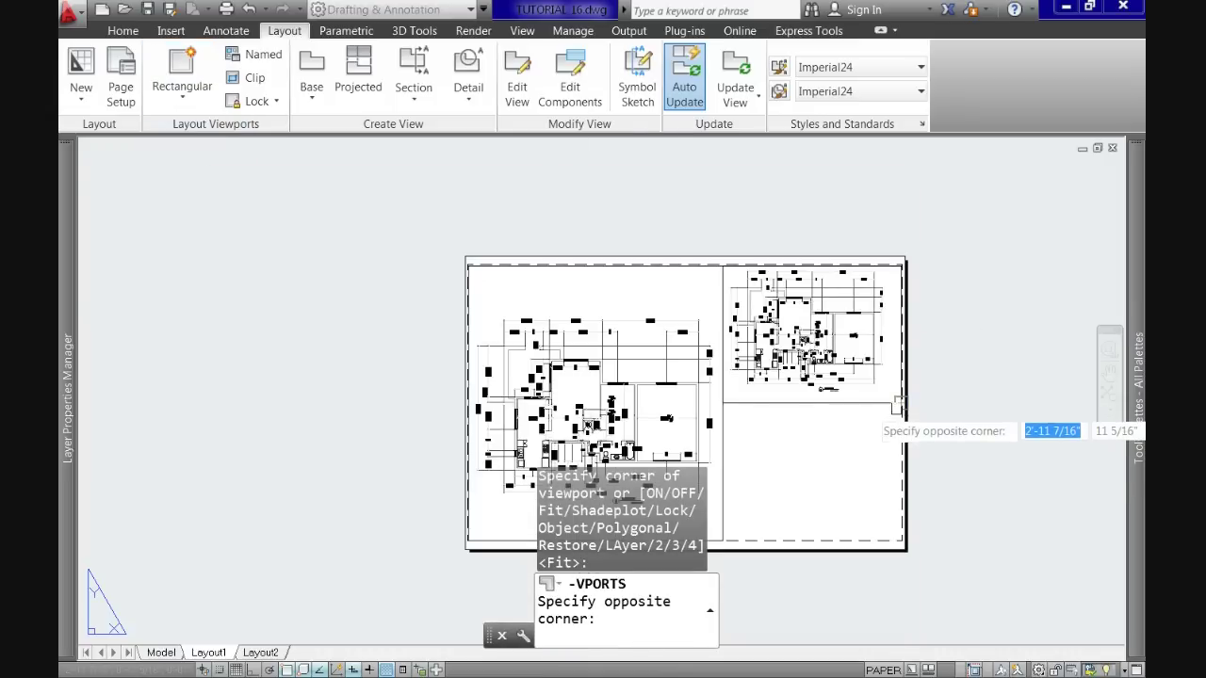
pyautogui.moveTo(857, 384); pyautogui.dragTo(857, 238, button='middle')
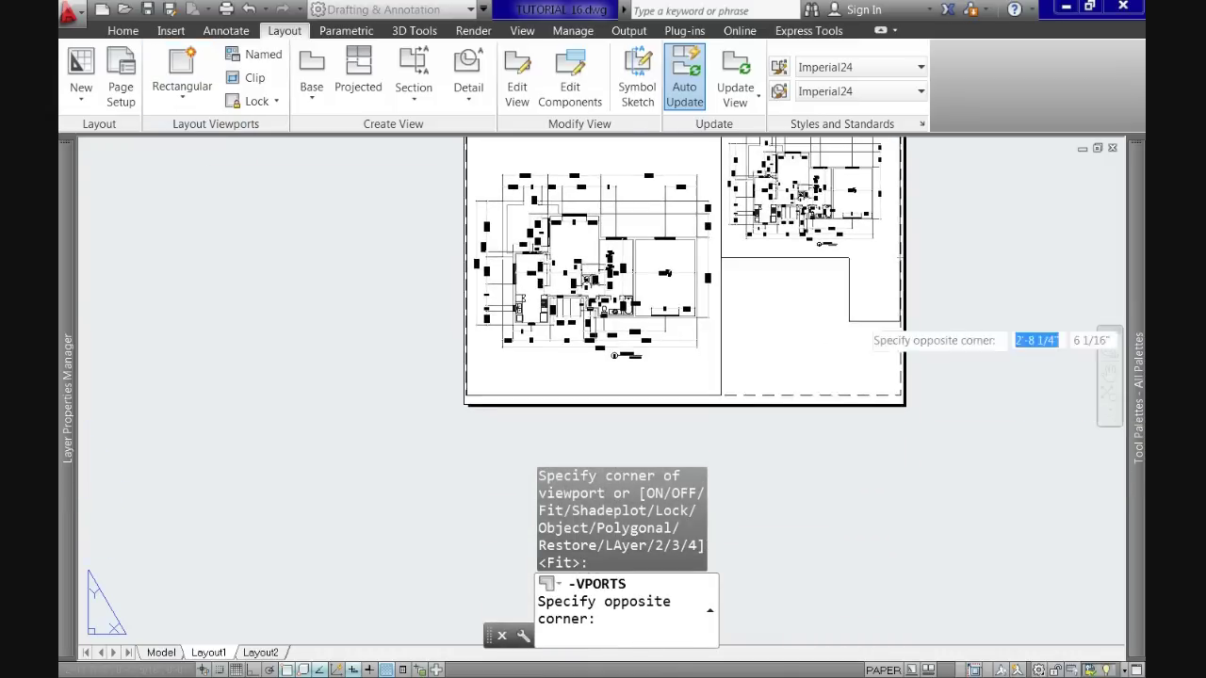
pyautogui.click(716, 391)
pyautogui.middleClick(782, 301)
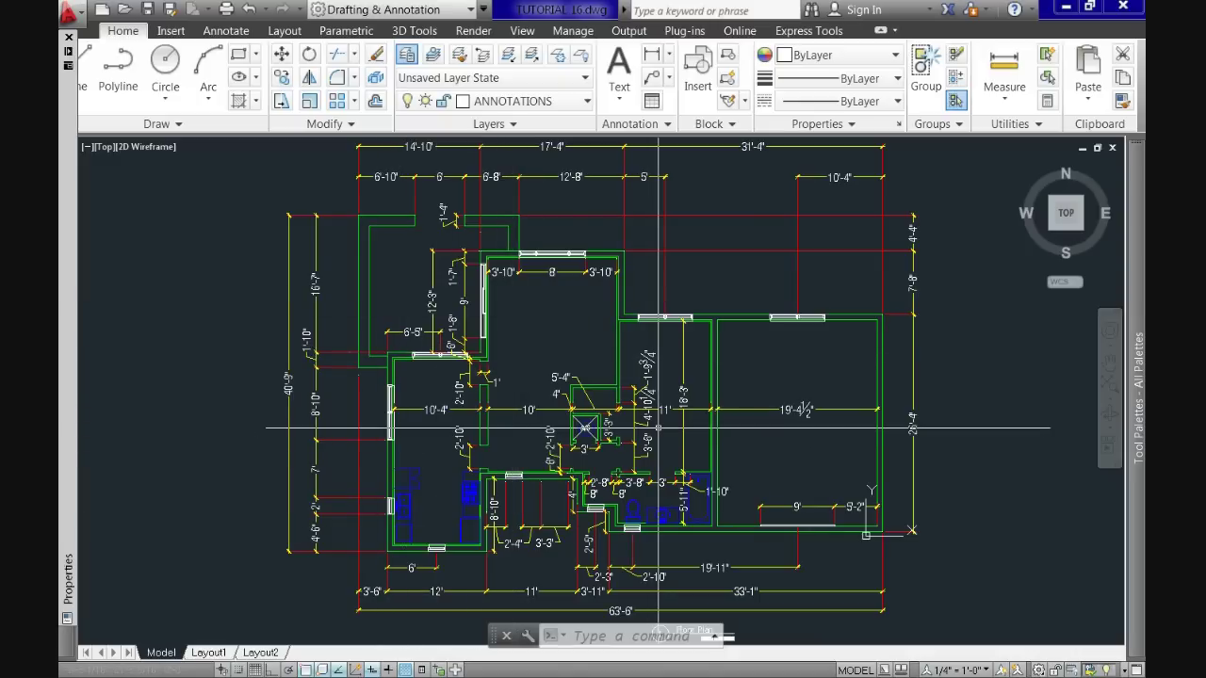
# Examine the floor plan in model space, look at Layout2's scaled viewports, and return to Layout1
pyautogui.scroll(5, 598, 449)
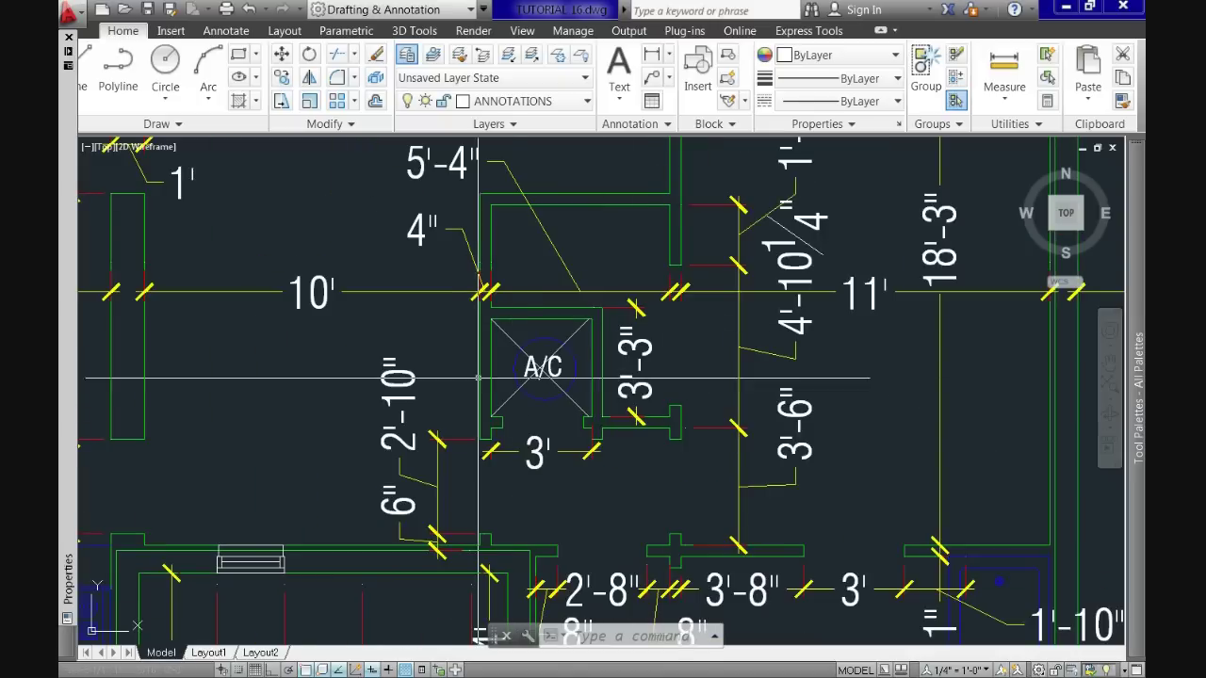
pyautogui.scroll(-5, 655, 369)
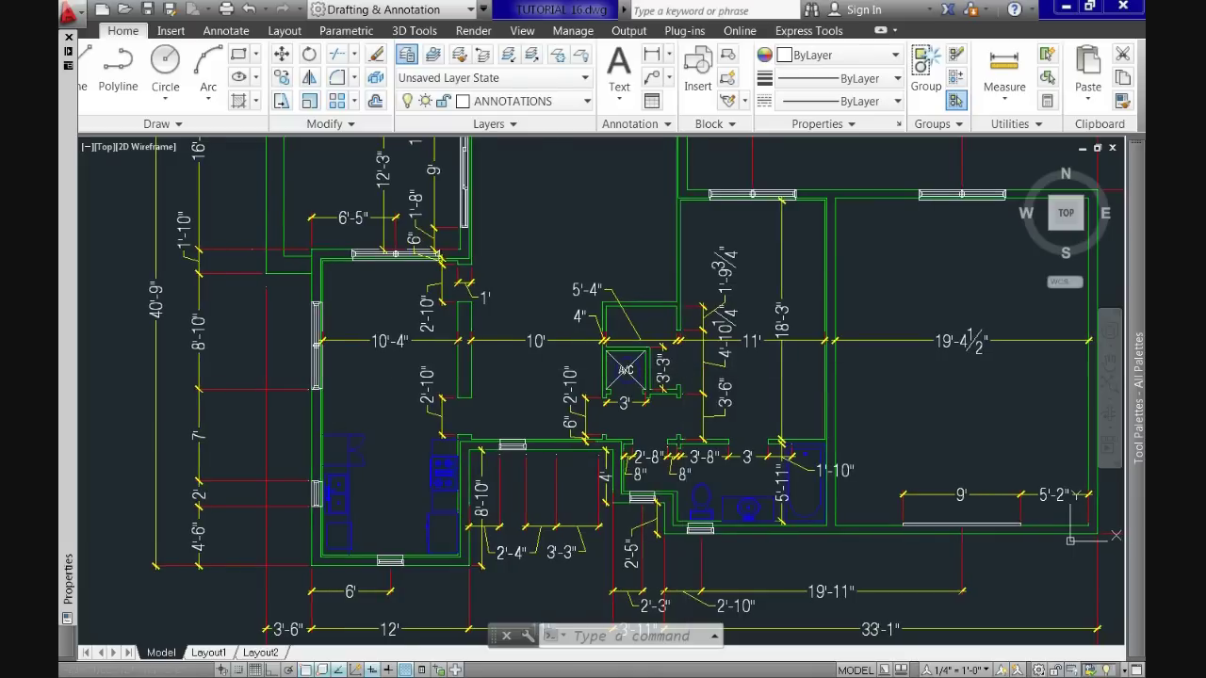
pyautogui.scroll(-2, 528, 471)
pyautogui.click(209, 653)
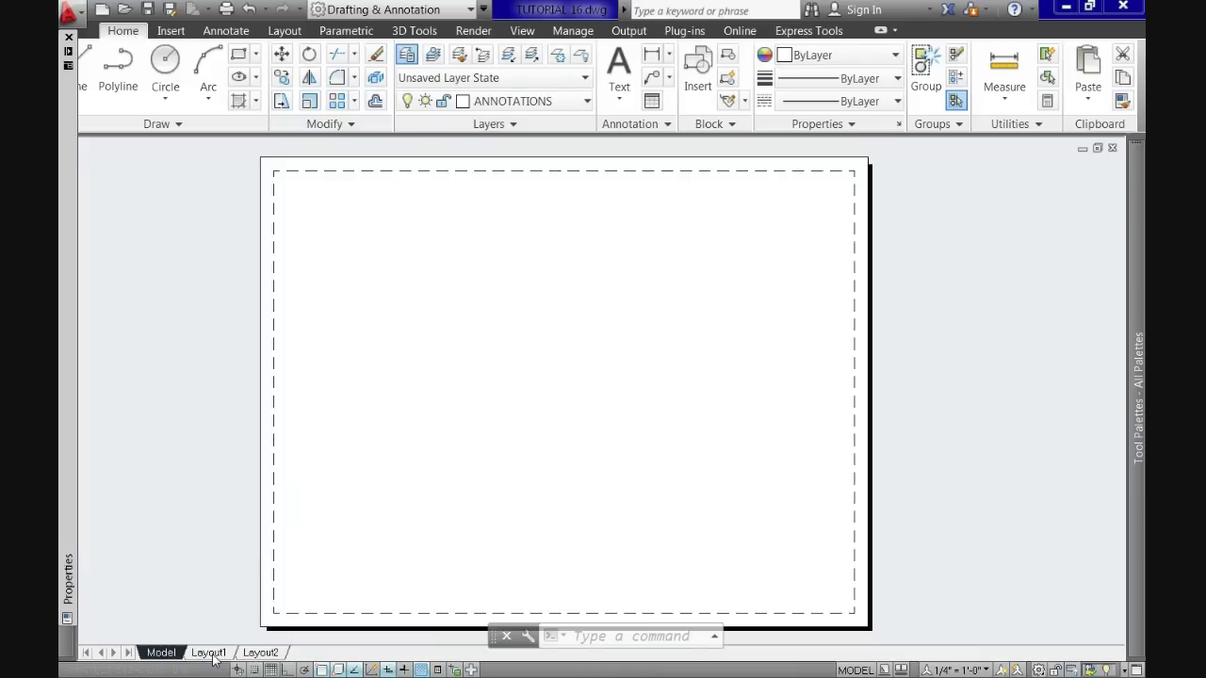
pyautogui.click(260, 652)
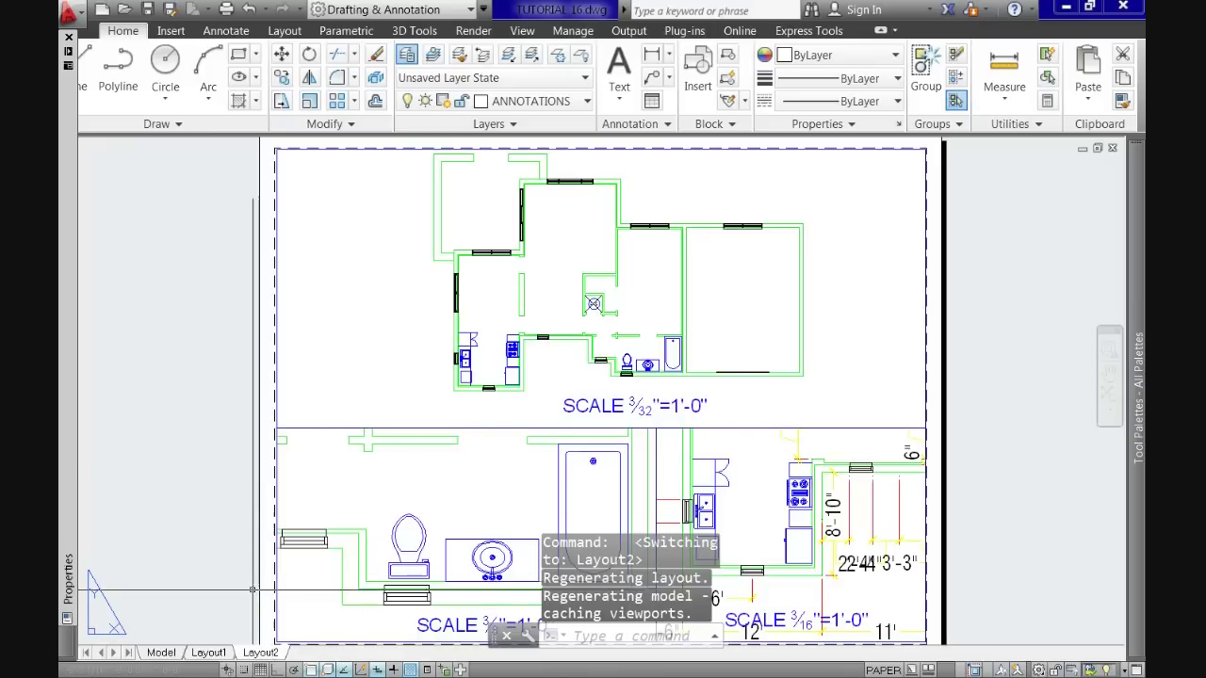
pyautogui.click(212, 653)
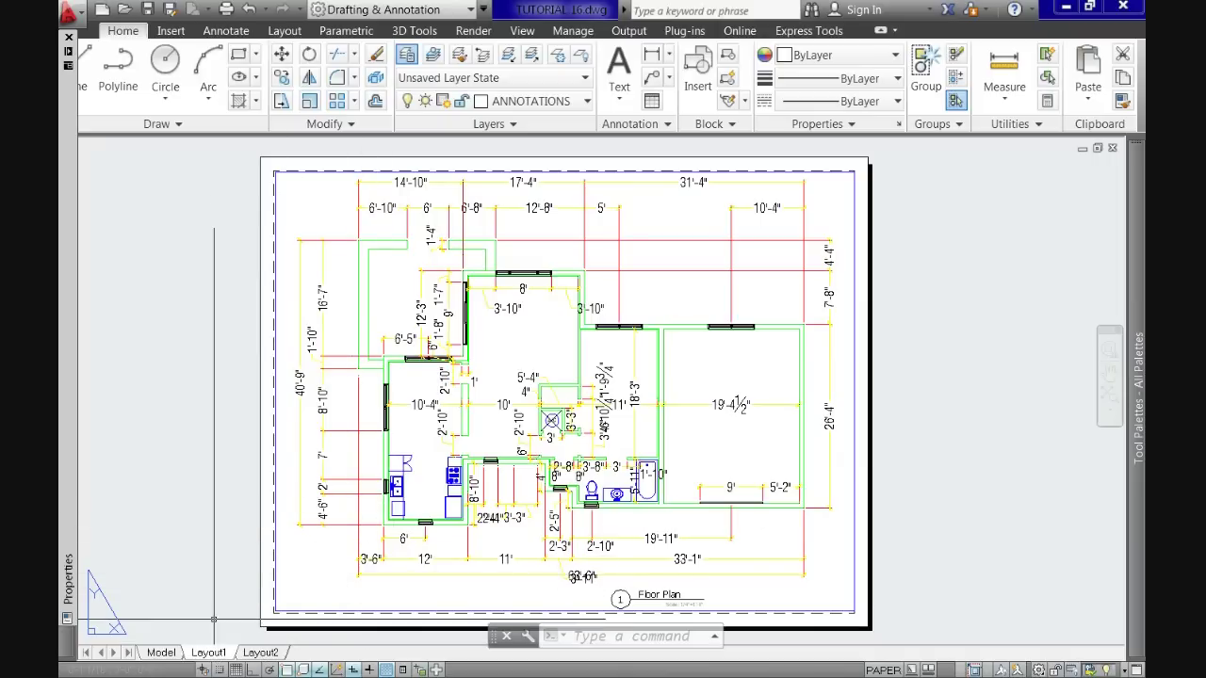
pyautogui.rightClick(209, 652)
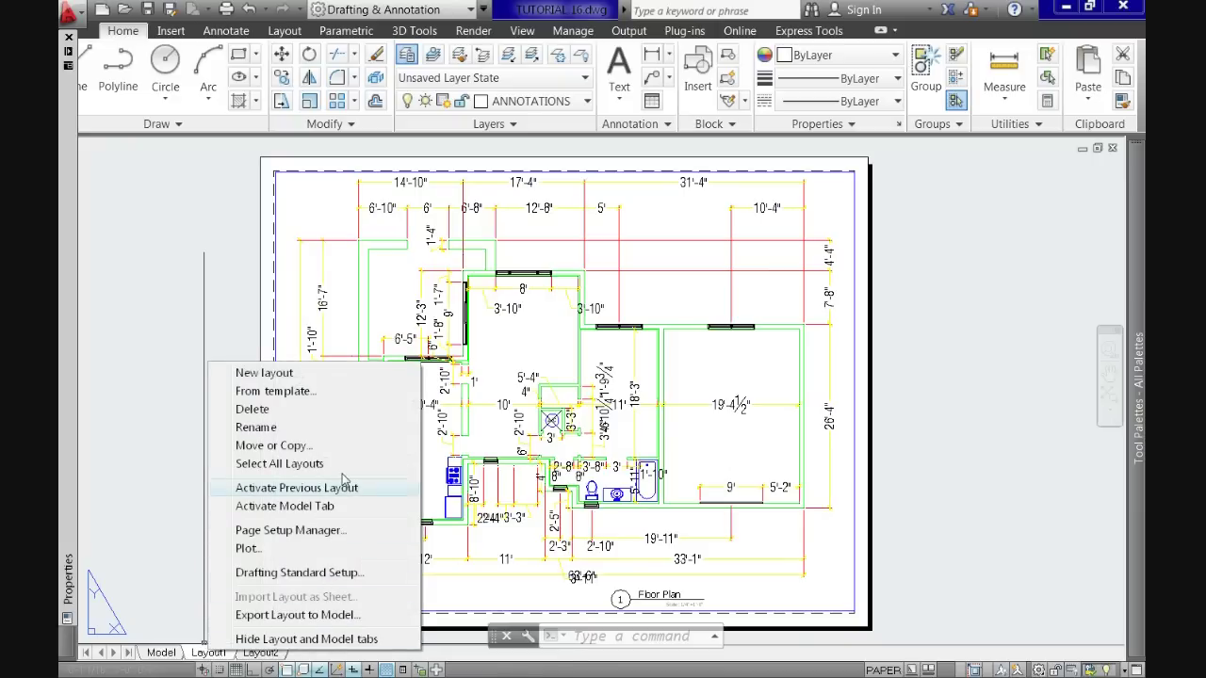
pyautogui.click(168, 519)
pyautogui.click(188, 598)
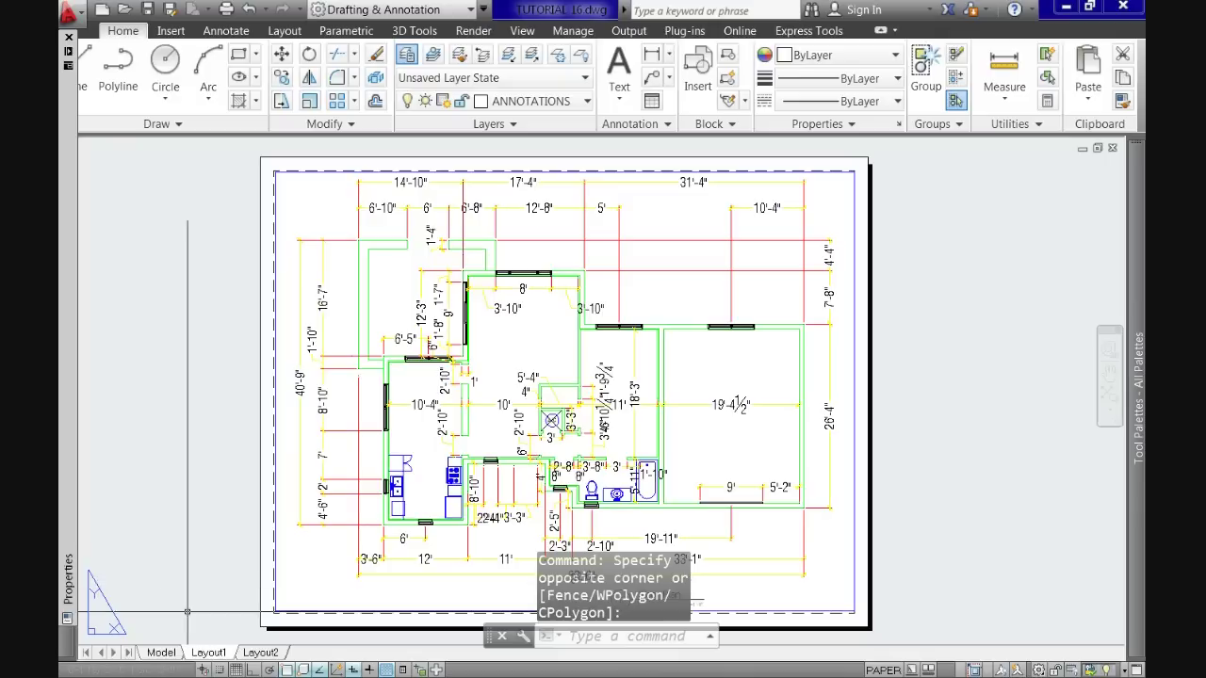
pyautogui.write('z')
pyautogui.press('Return')
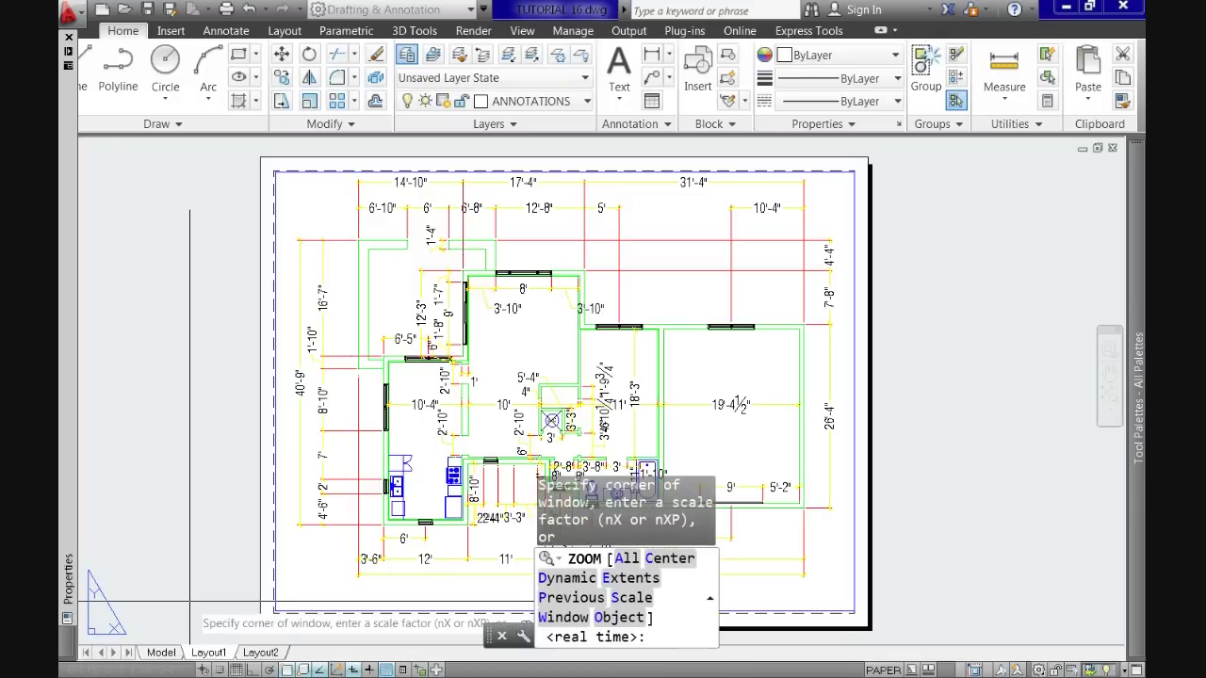
pyautogui.press('Escape')
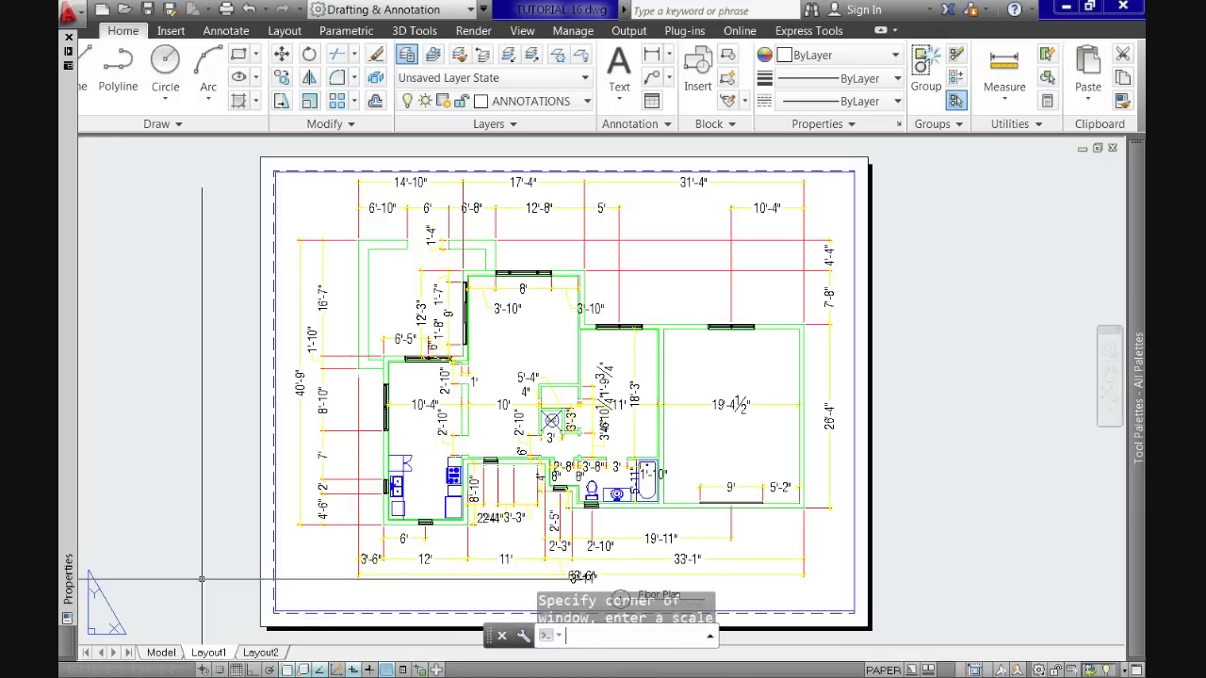
# Open the Page Setup Manager for Layout1 and select the Layout1 page setup
pyautogui.rightClick(207, 651)
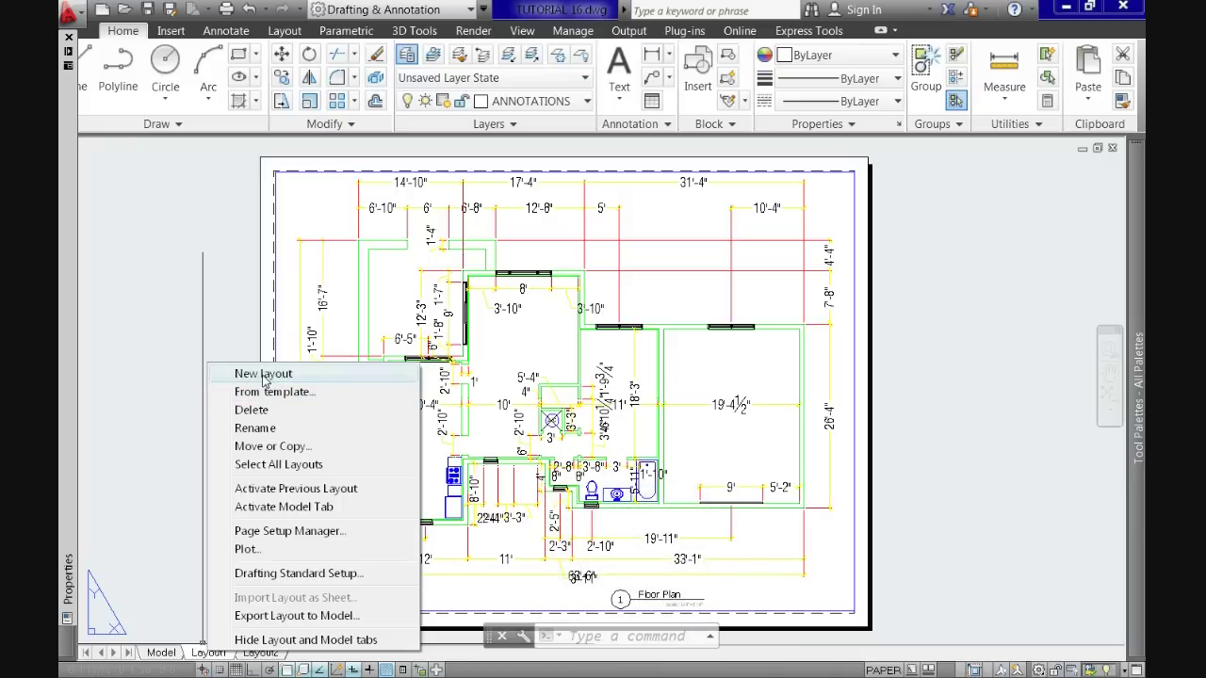
pyautogui.click(306, 534)
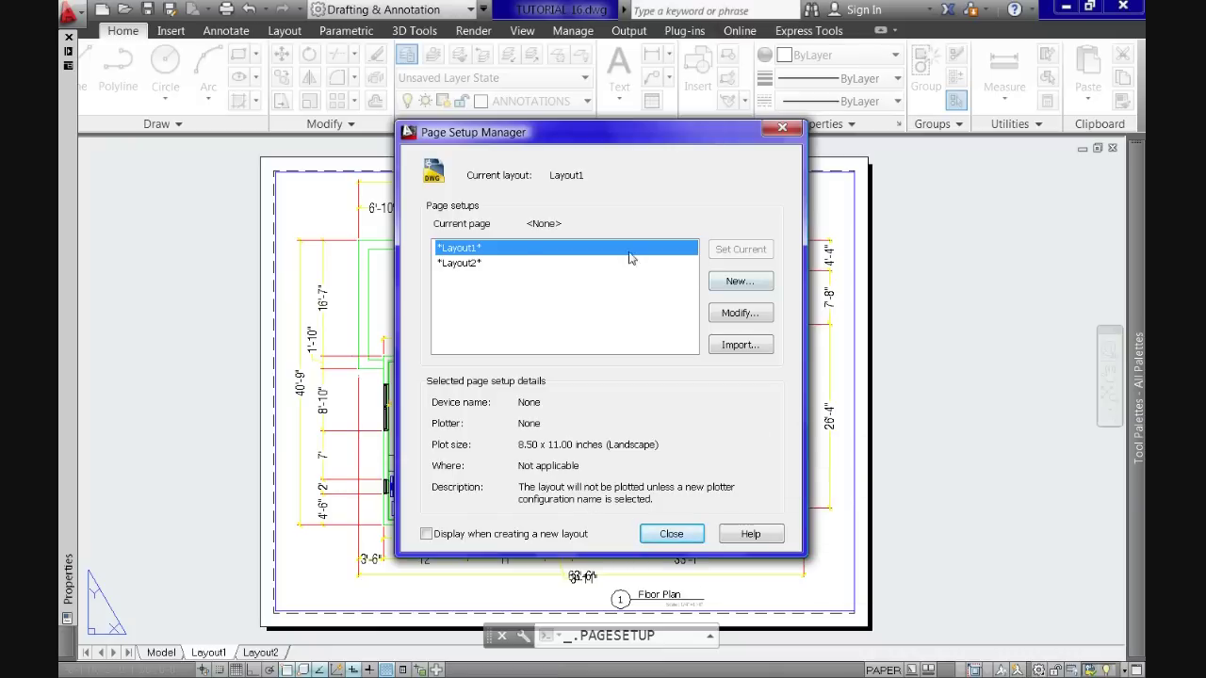
pyautogui.click(463, 261)
pyautogui.click(467, 249)
pyautogui.click(466, 263)
pyautogui.click(467, 249)
# Modify Layout1's page setup to use the ARCH D (36.00 x 24.00 Inches) paper size, and close the manager
pyautogui.click(733, 314)
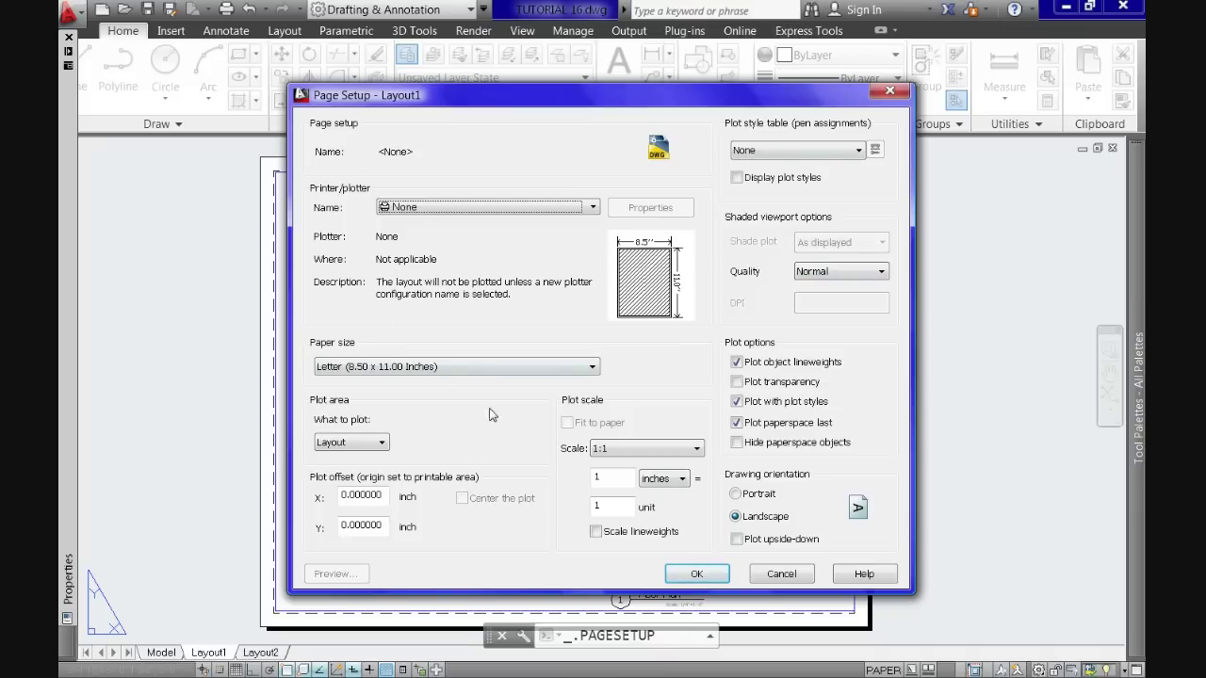
pyautogui.click(591, 368)
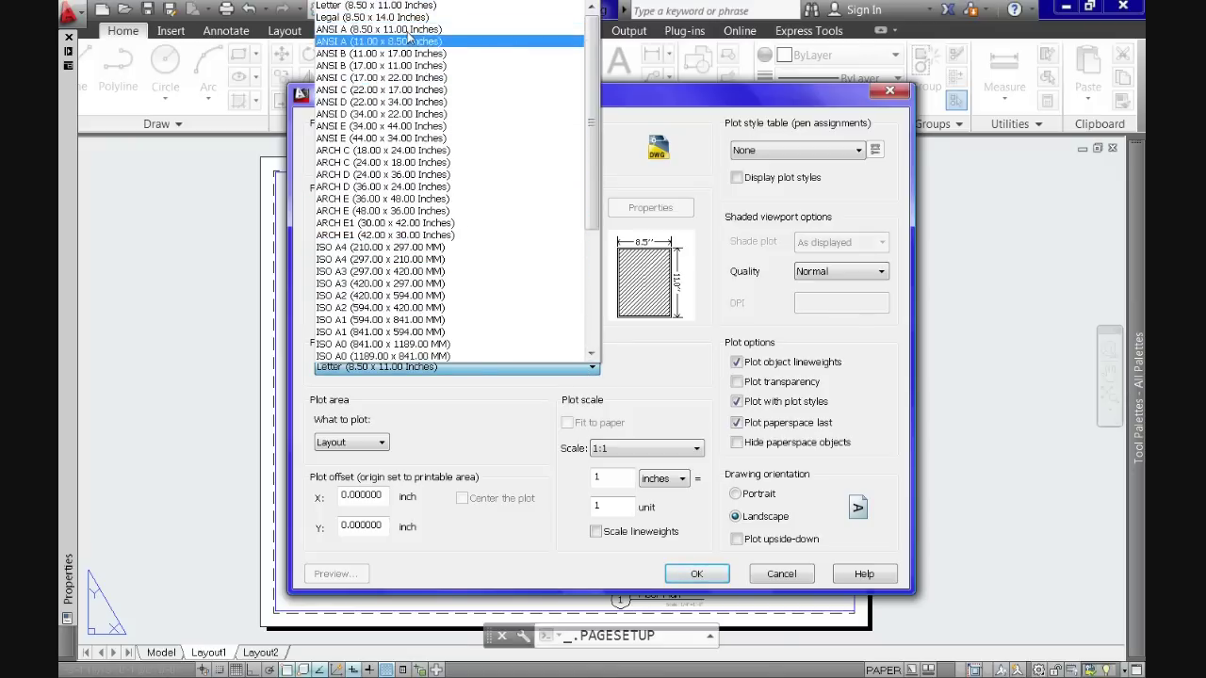
pyautogui.click(345, 186)
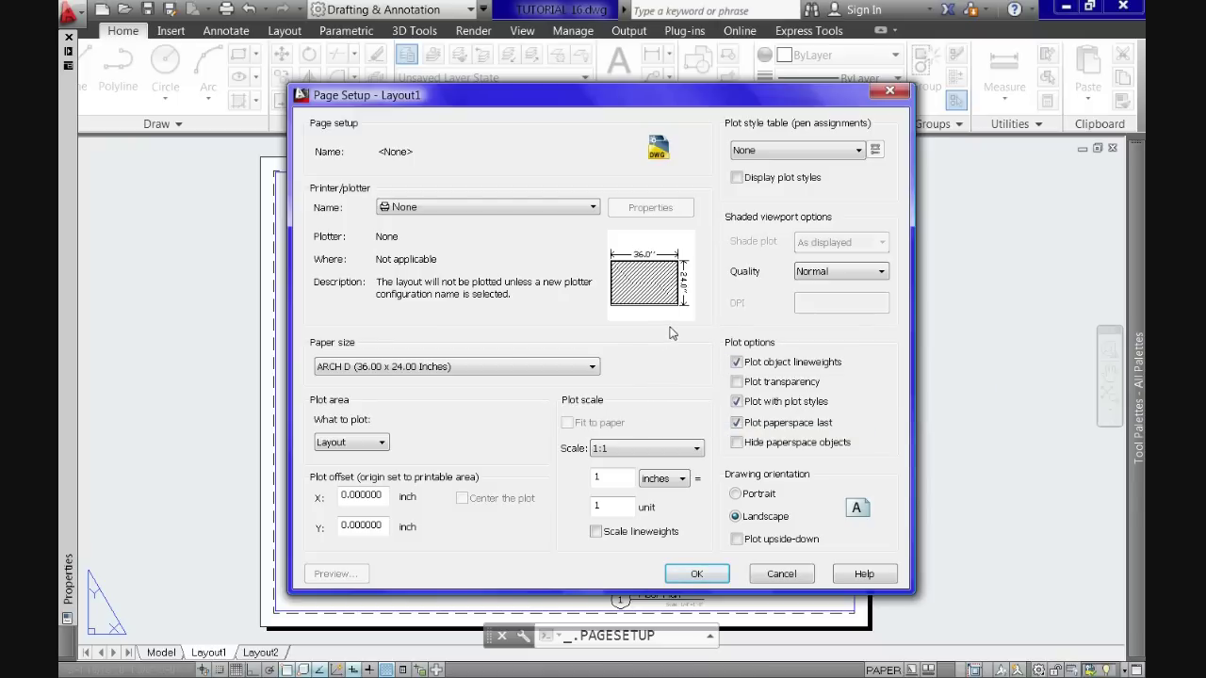
pyautogui.click(697, 574)
pyautogui.click(694, 539)
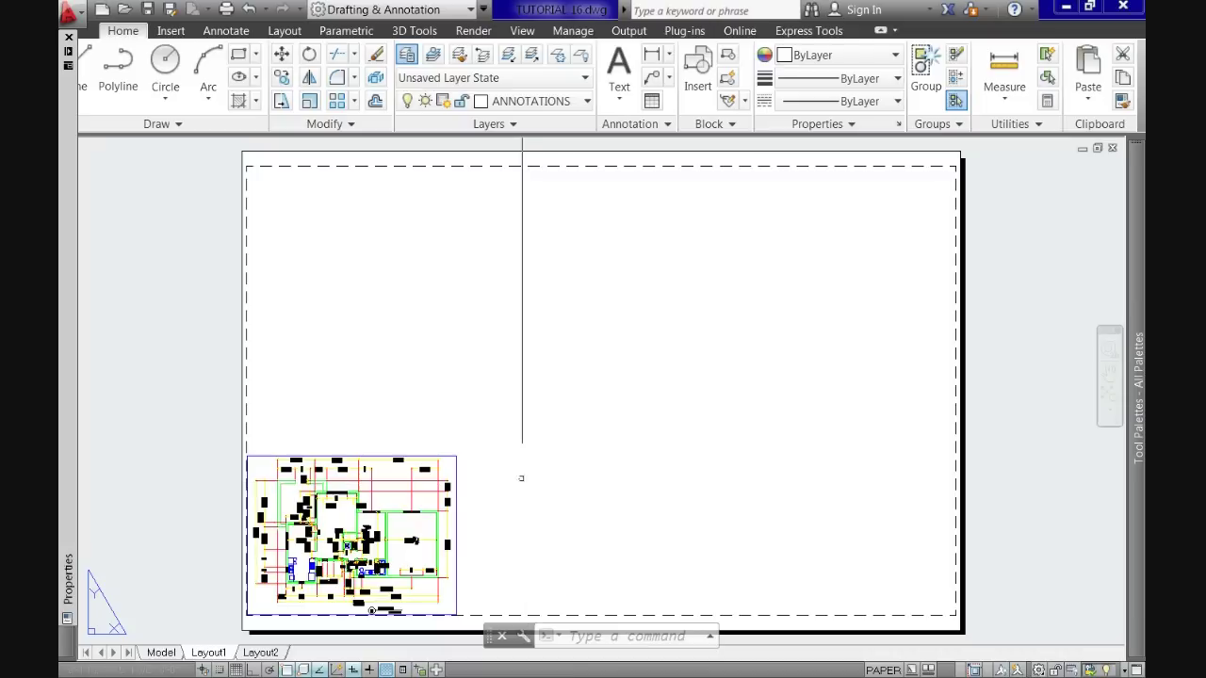
# Stretch the floor plan viewport's upper-right corner to the upper-right corner of the sheet's printable area
pyautogui.click(455, 462)
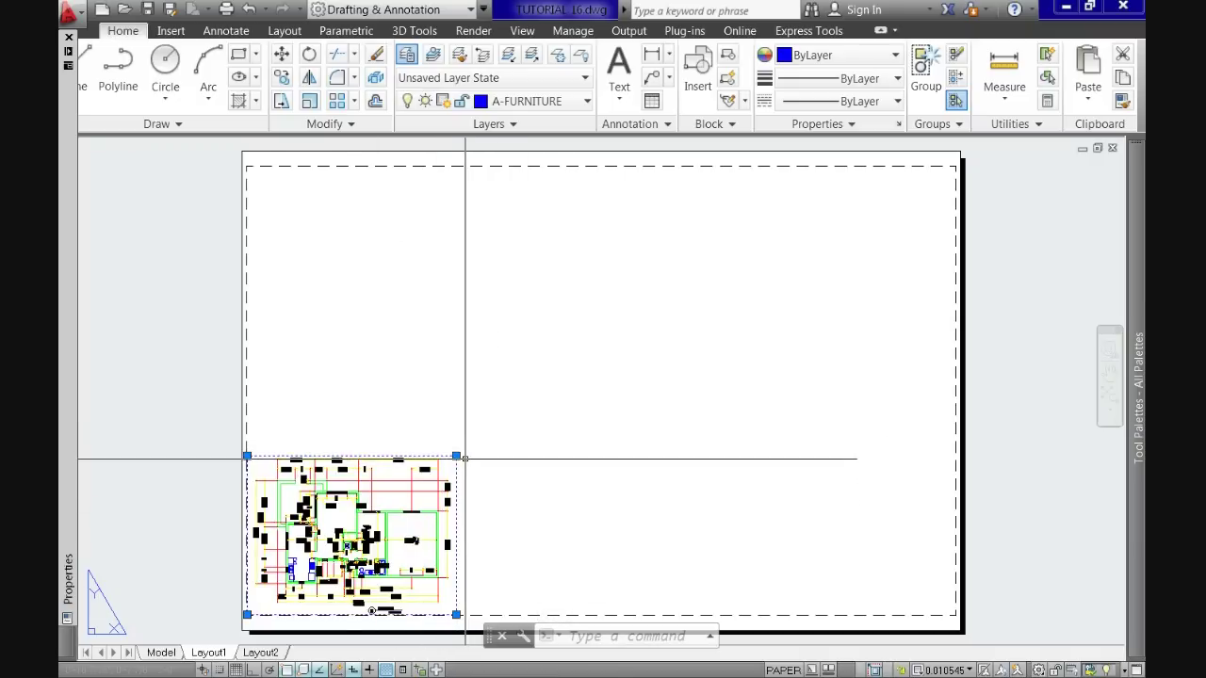
pyautogui.click(456, 456)
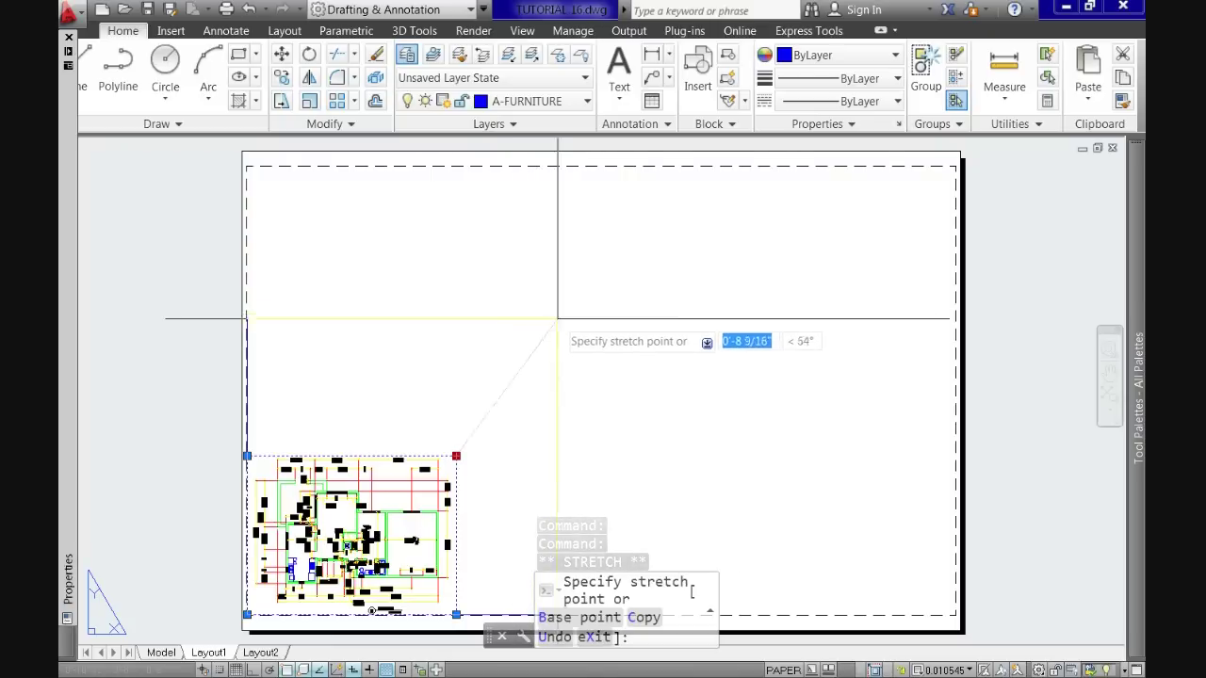
pyautogui.scroll(5, 936, 170)
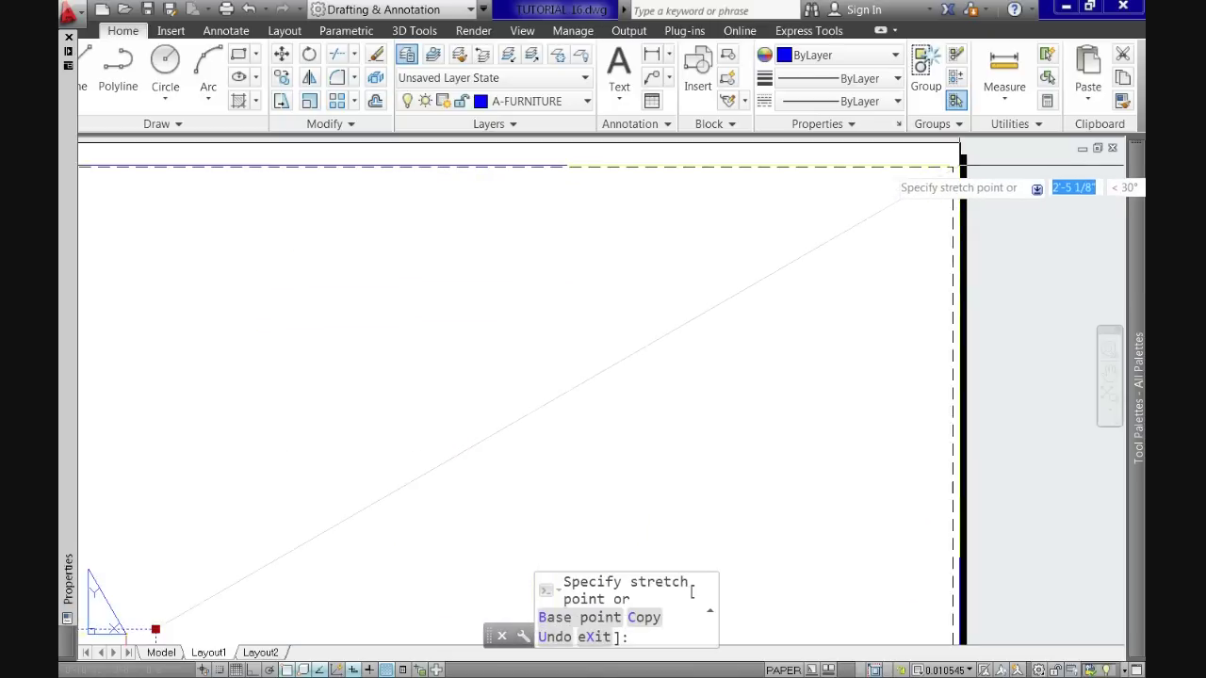
pyautogui.scroll(-2, 867, 268)
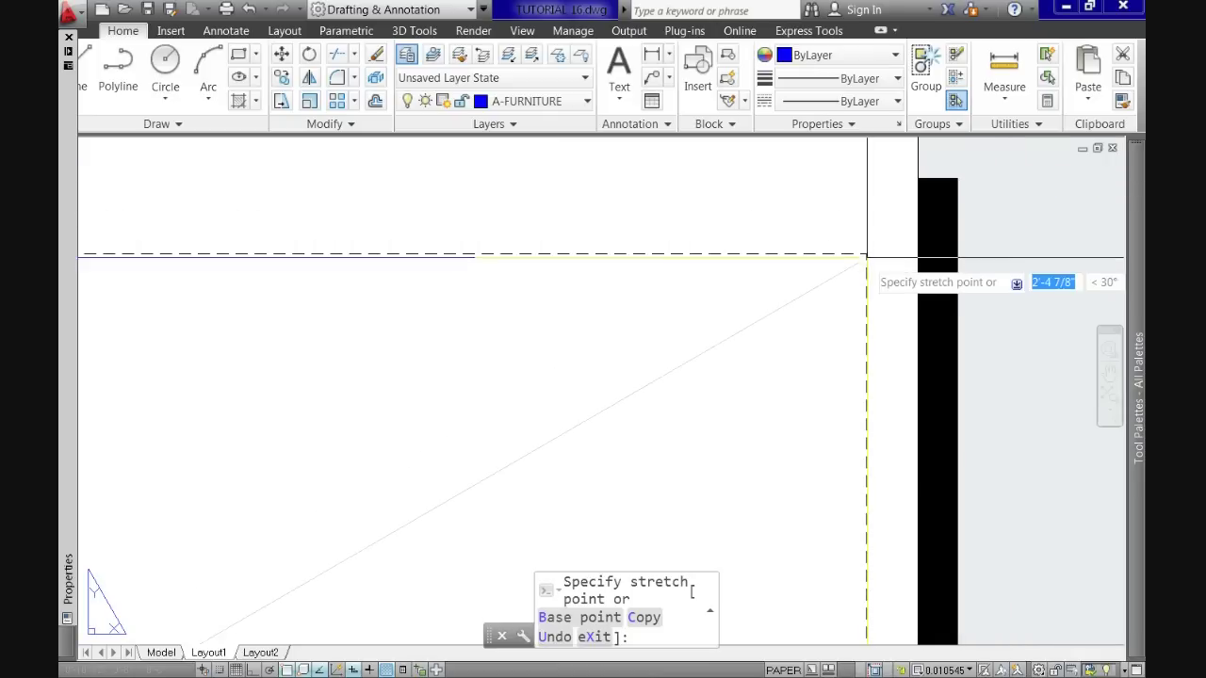
pyautogui.scroll(-1, 868, 250)
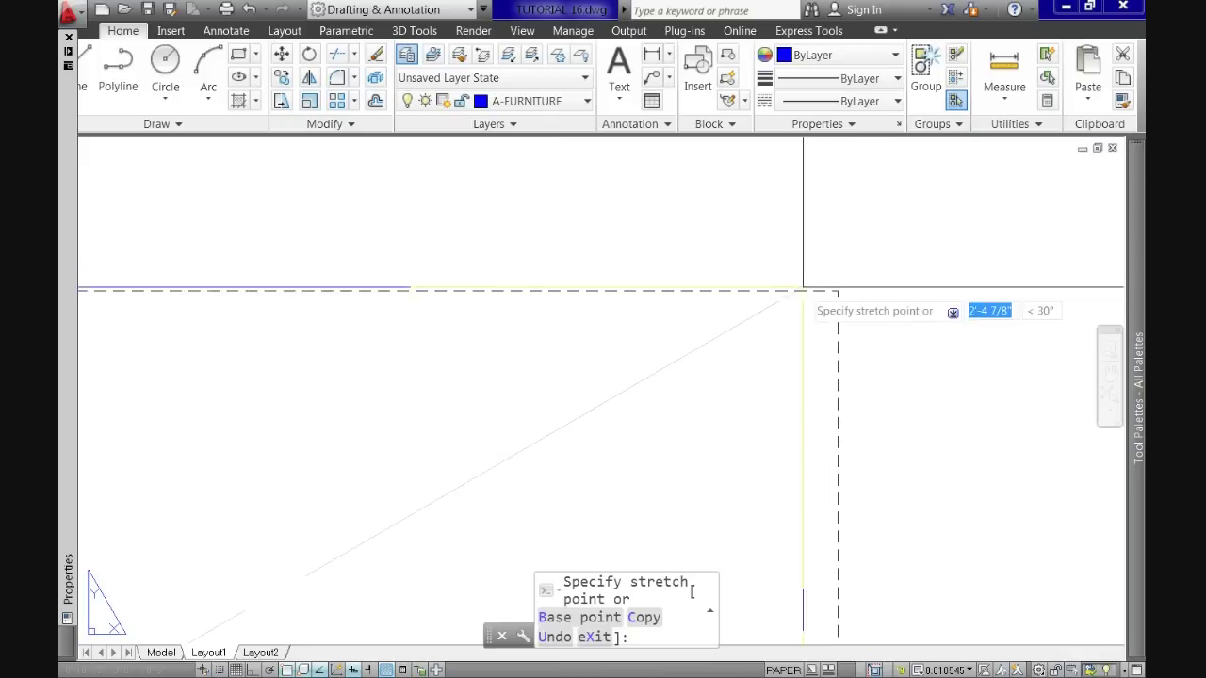
pyautogui.moveTo(753, 341); pyautogui.dragTo(831, 242, button='middle')
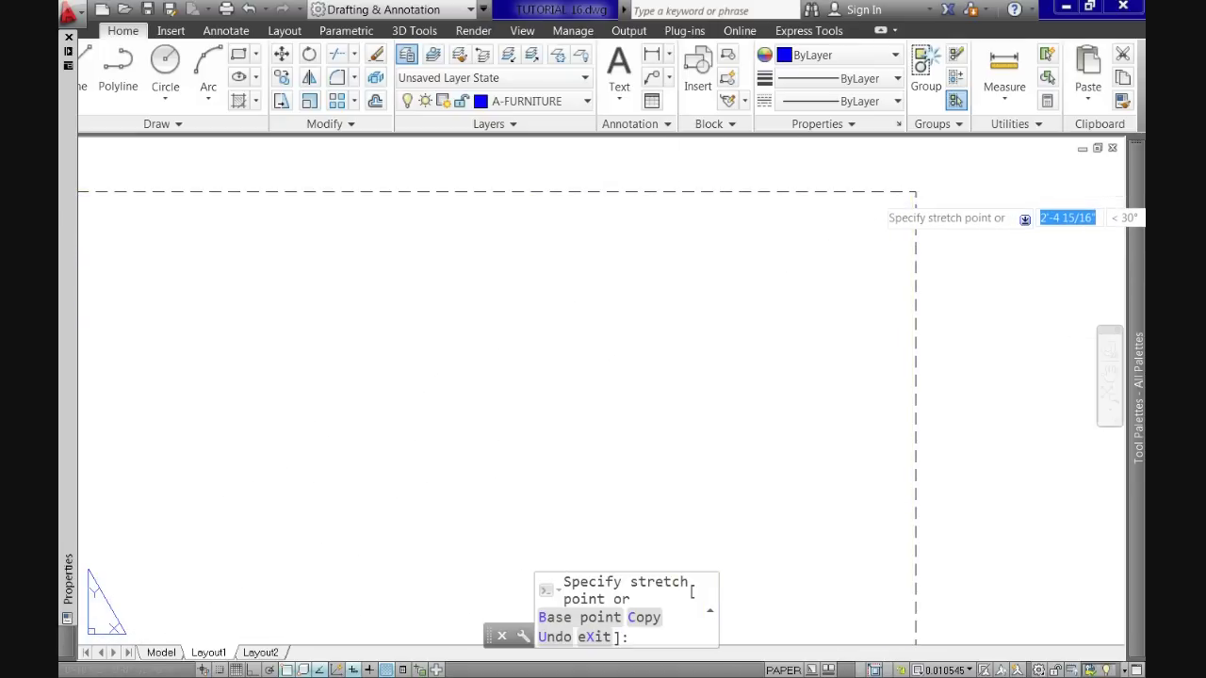
pyautogui.click(912, 194)
# Activate the enlarged viewport's model space, switch to paper space, and return to model space inside the viewport
pyautogui.scroll(-3, 870, 270)
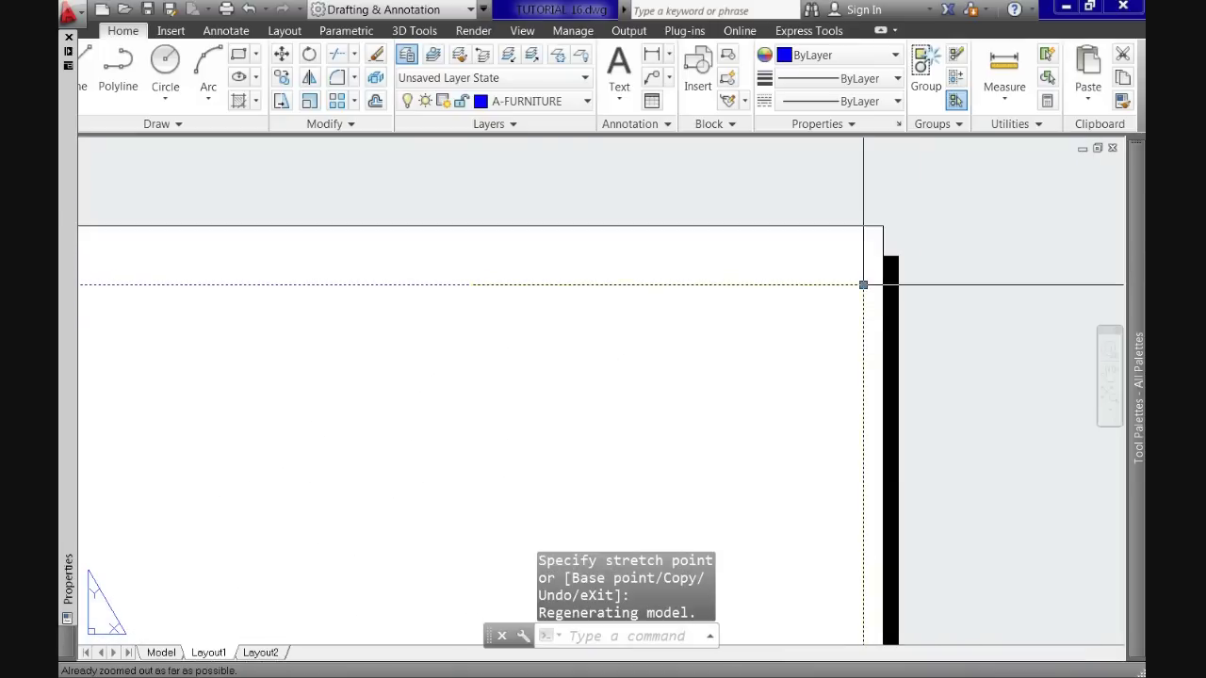
pyautogui.middleClick(863, 283)
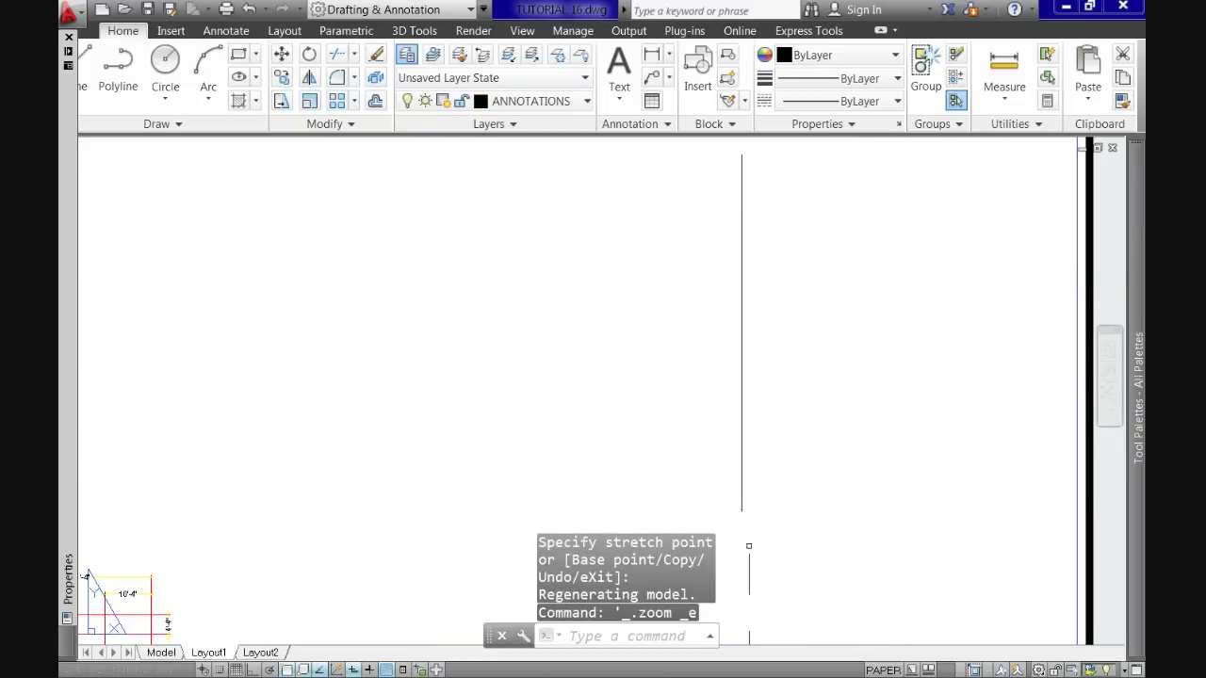
pyautogui.scroll(-5, 895, 479)
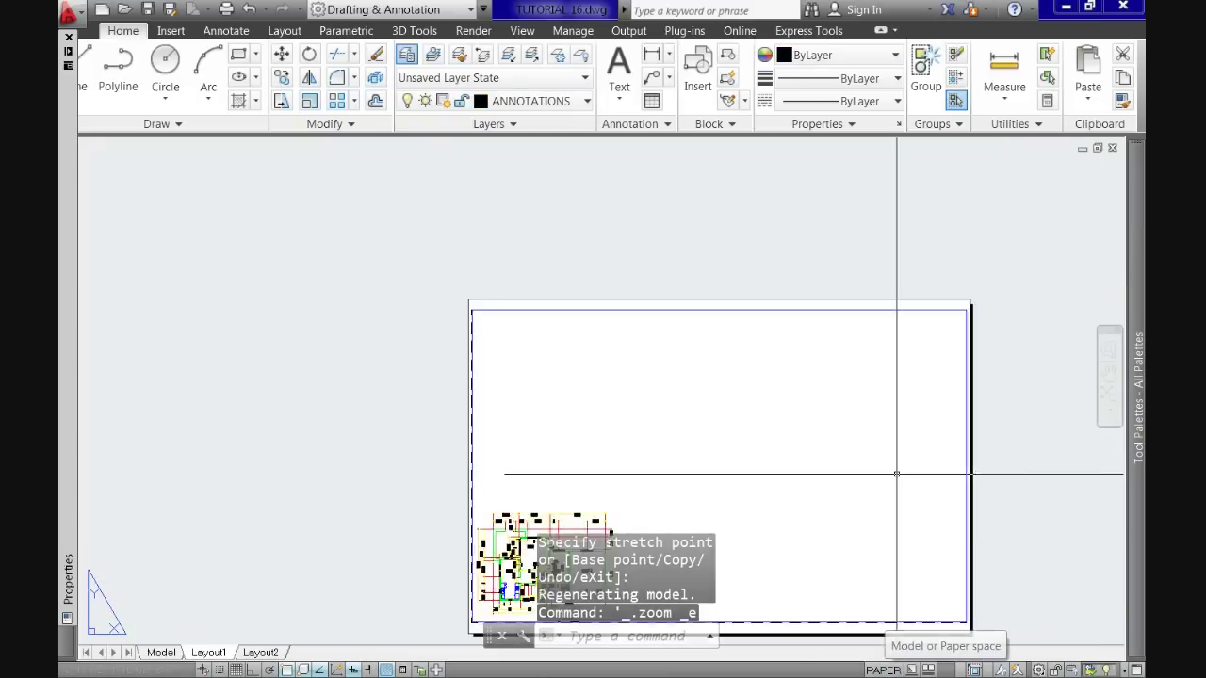
pyautogui.scroll(3, 593, 364)
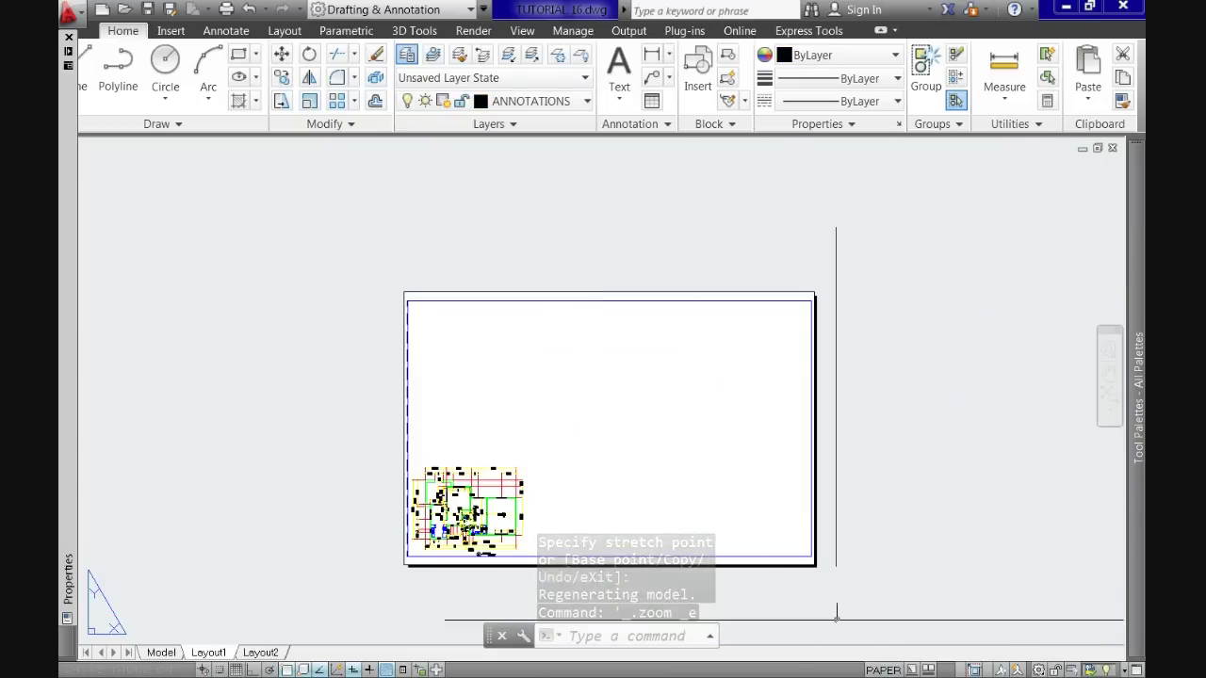
pyautogui.doubleClick(806, 546)
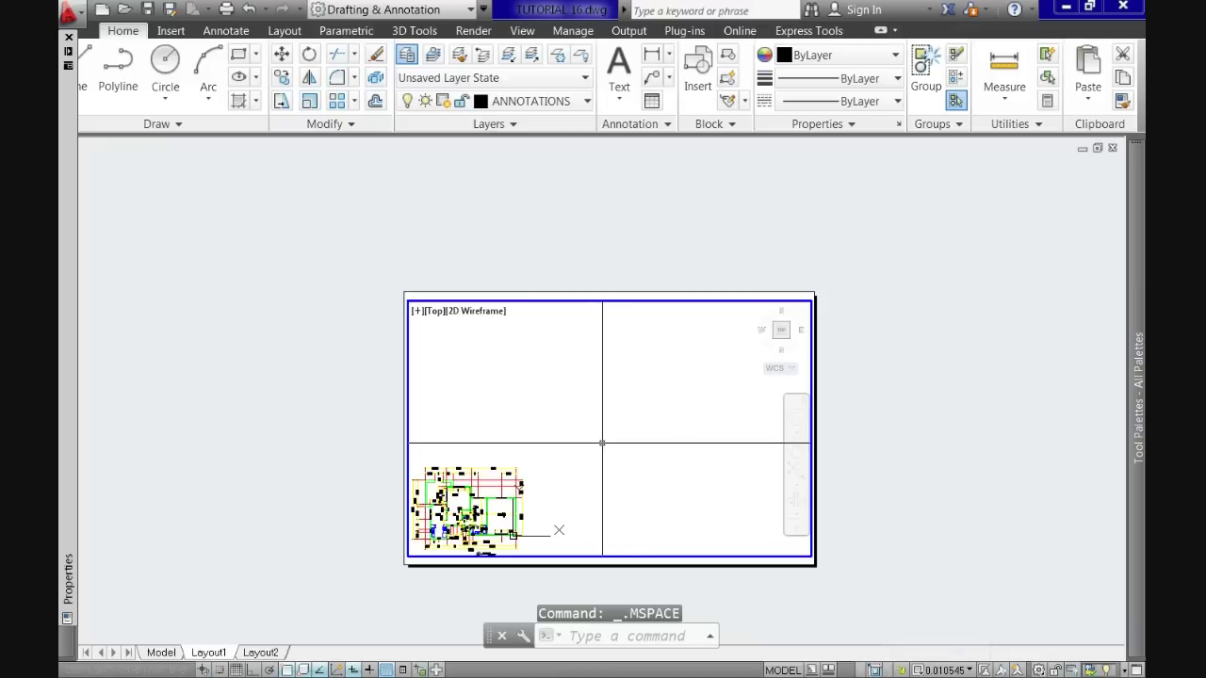
pyautogui.click(789, 669)
pyautogui.click(878, 670)
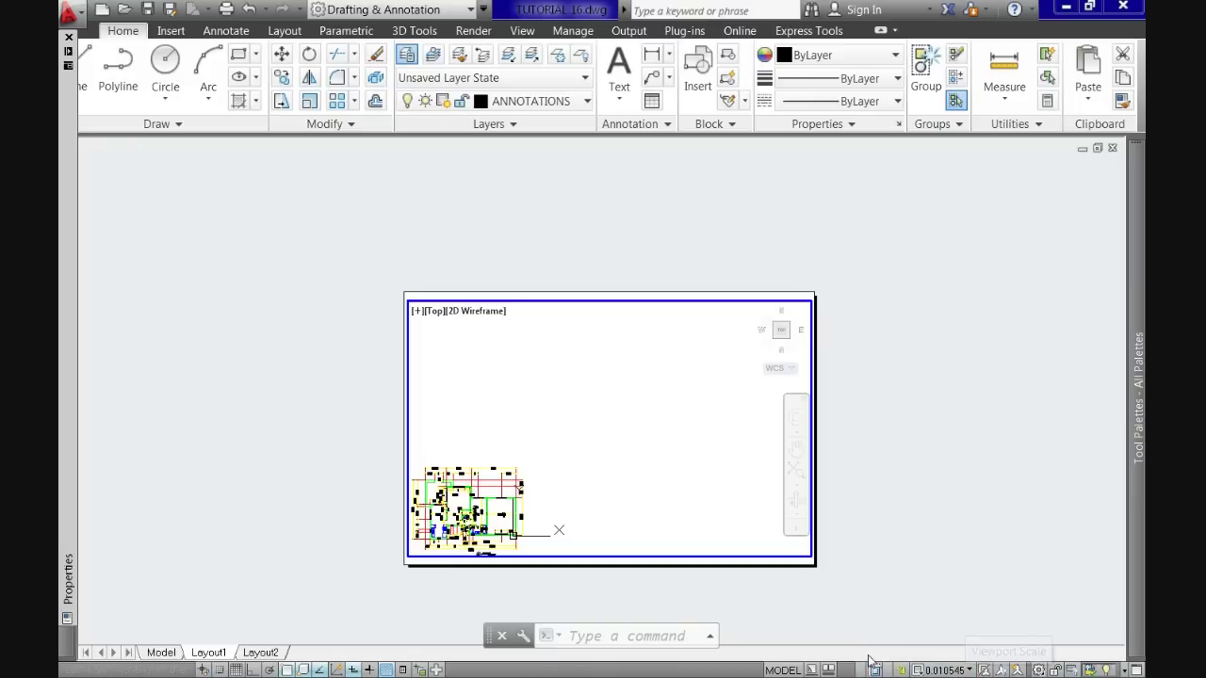
# Set the floor plan viewport's scale to 1/4" = 1'-0" after trying 3/32" = 1'-0", and reposition the whole plan inside the viewport
pyautogui.click(959, 670)
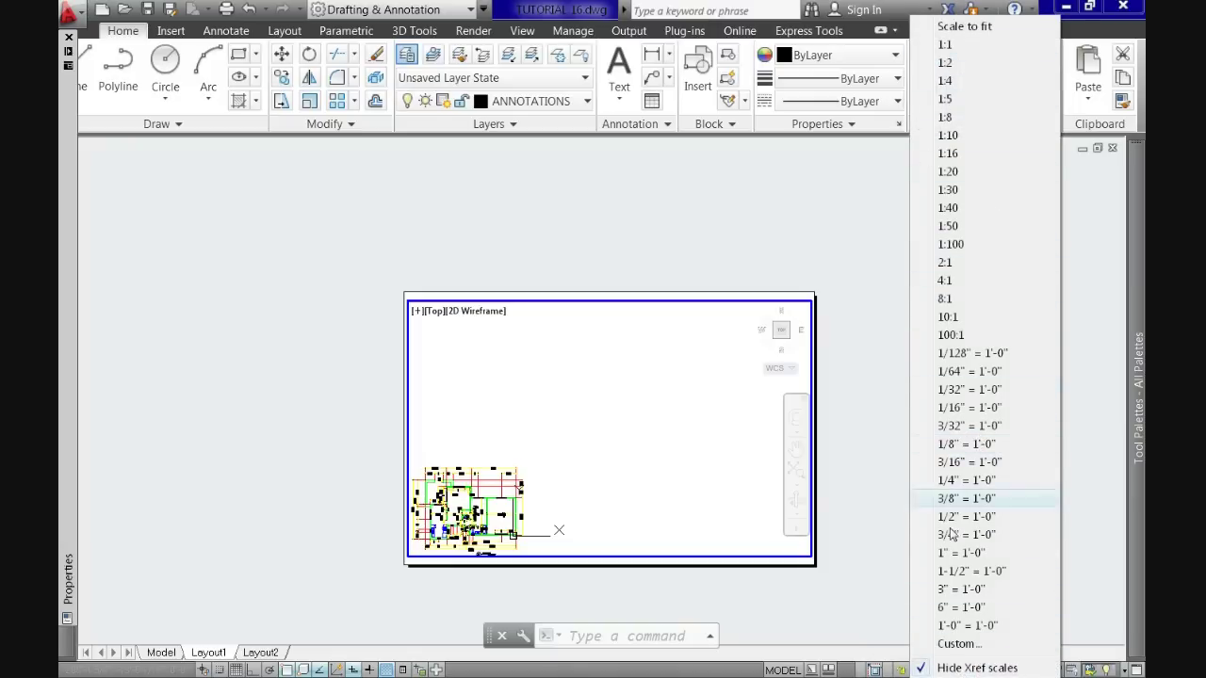
pyautogui.click(964, 429)
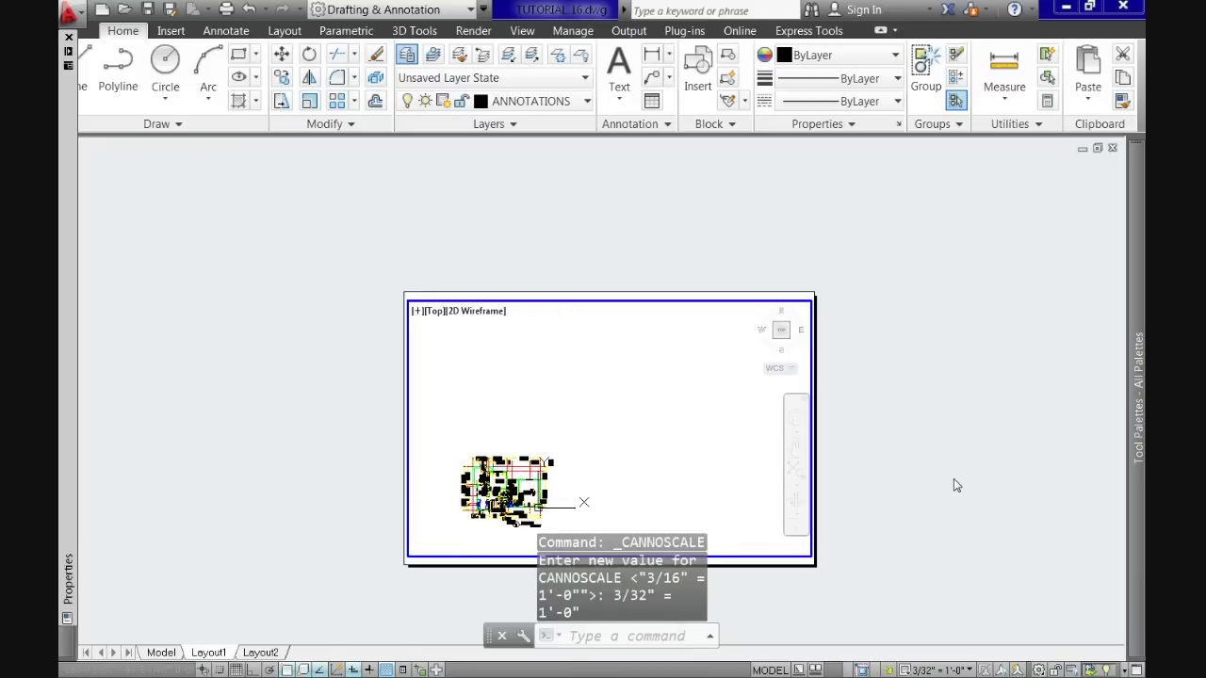
pyautogui.click(959, 669)
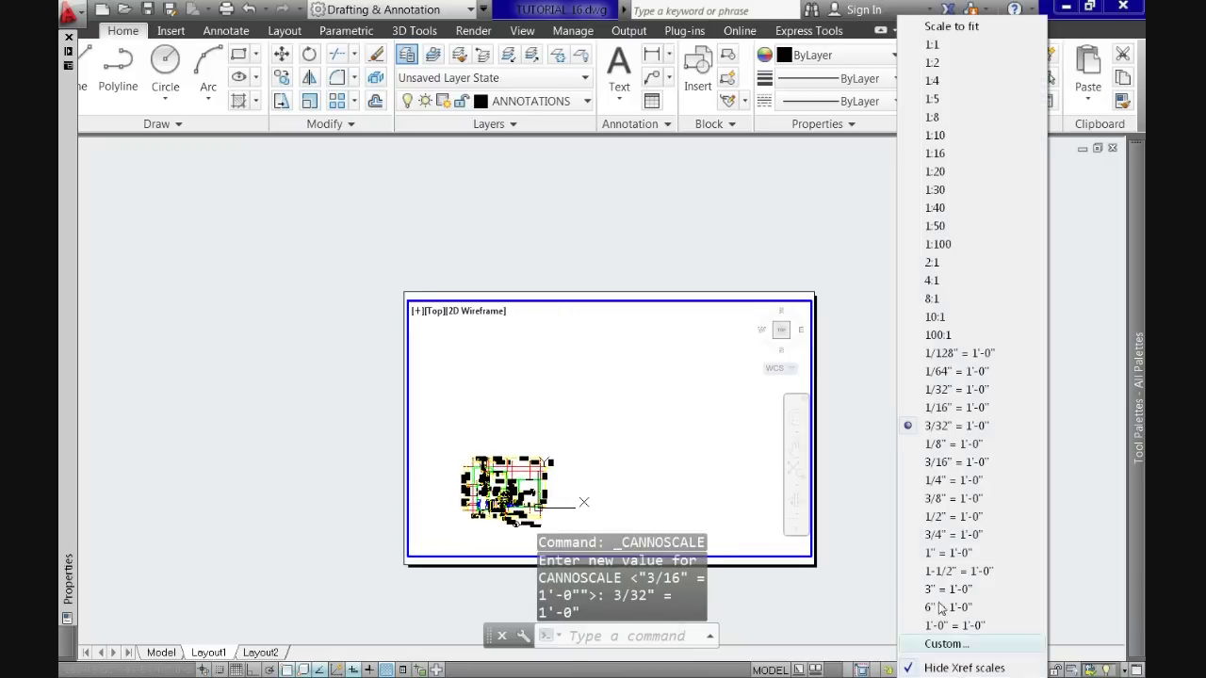
pyautogui.click(961, 486)
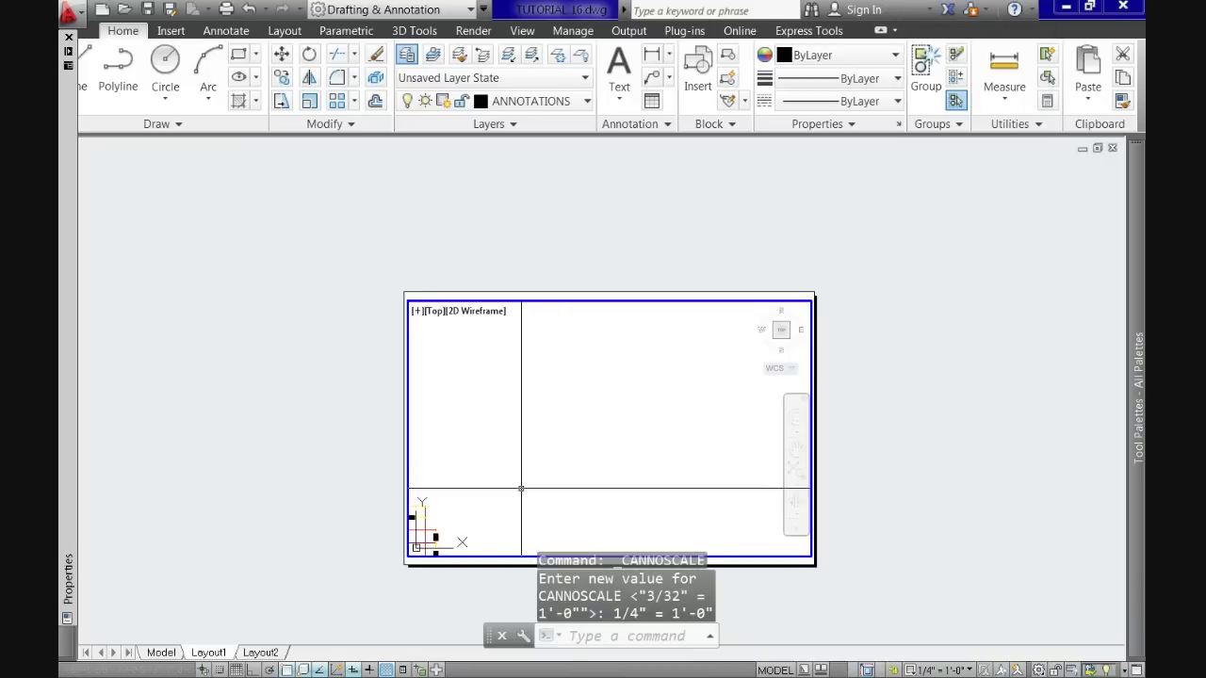
pyautogui.moveTo(663, 403); pyautogui.dragTo(722, 329, button='middle')
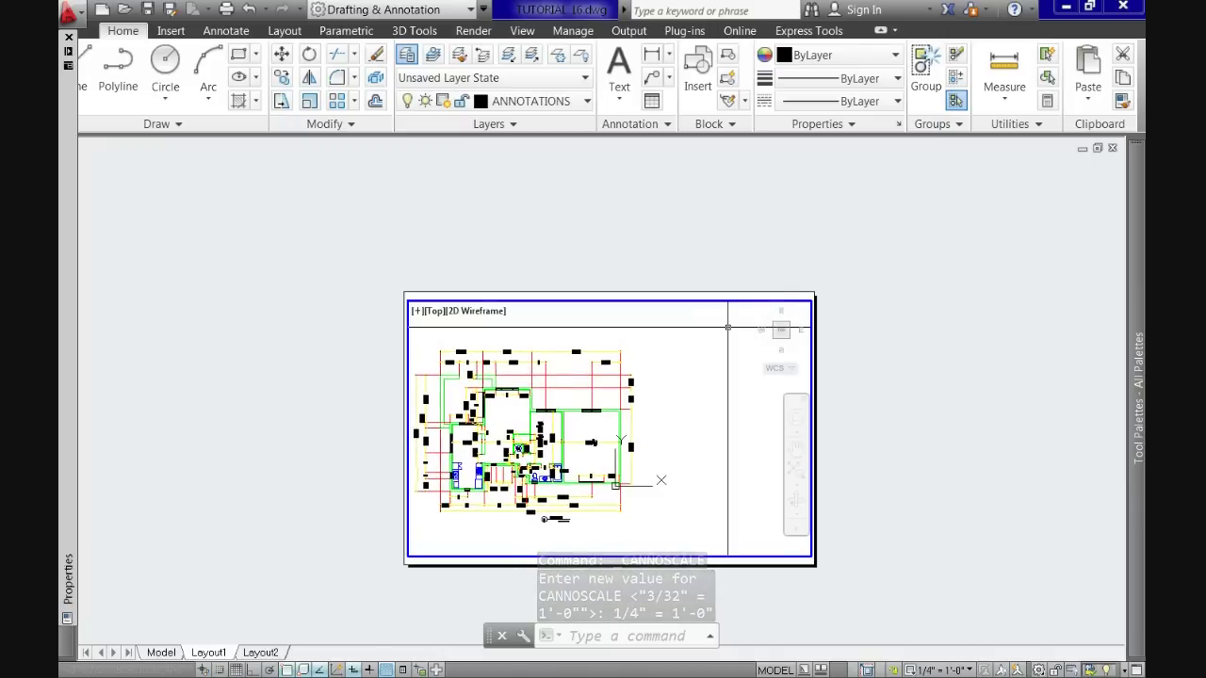
pyautogui.moveTo(597, 409)
pyautogui.mouseDown(button='middle')
pyautogui.moveTo(684, 405)
pyautogui.moveTo(608, 414)
pyautogui.moveTo(613, 426)
pyautogui.mouseUp(button='middle')
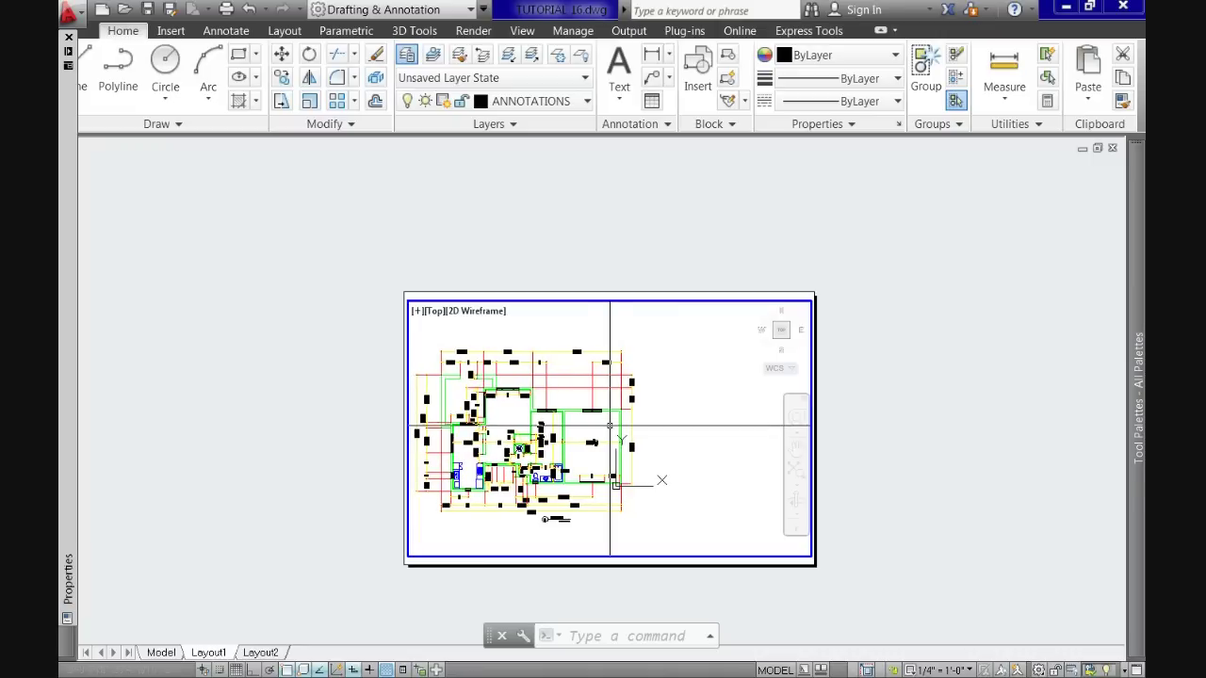
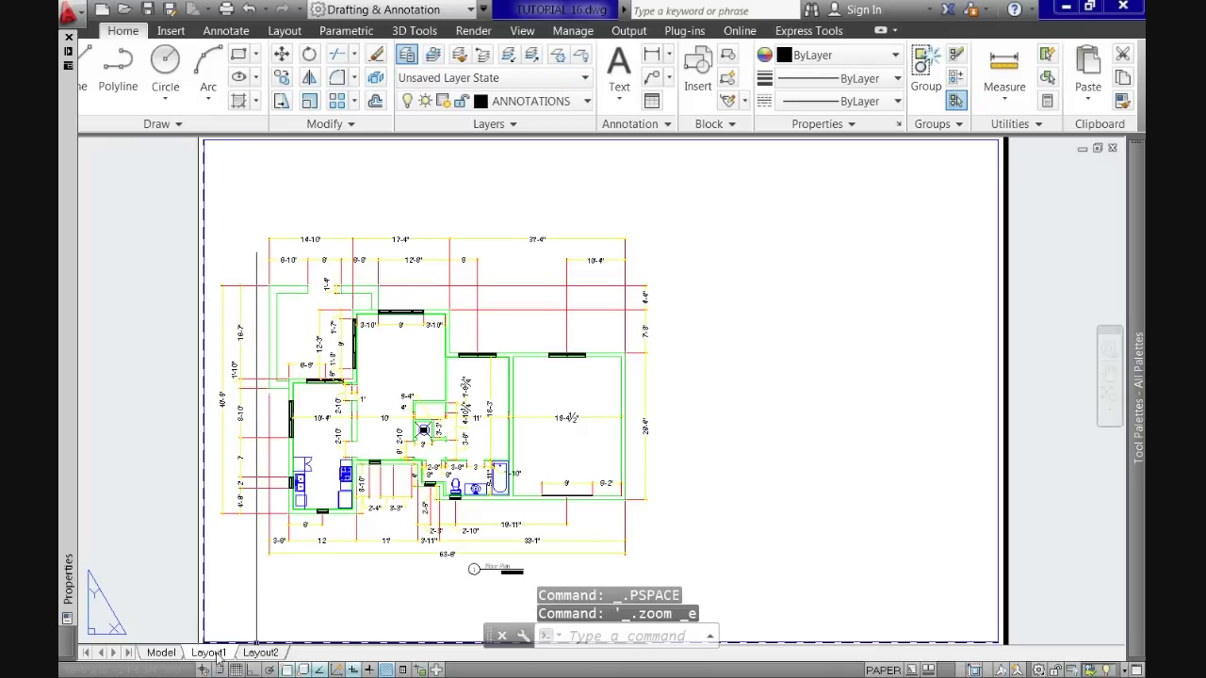
# Open Layout1's page setup for modification from the Page Setup Manager
pyautogui.rightClick(216, 652)
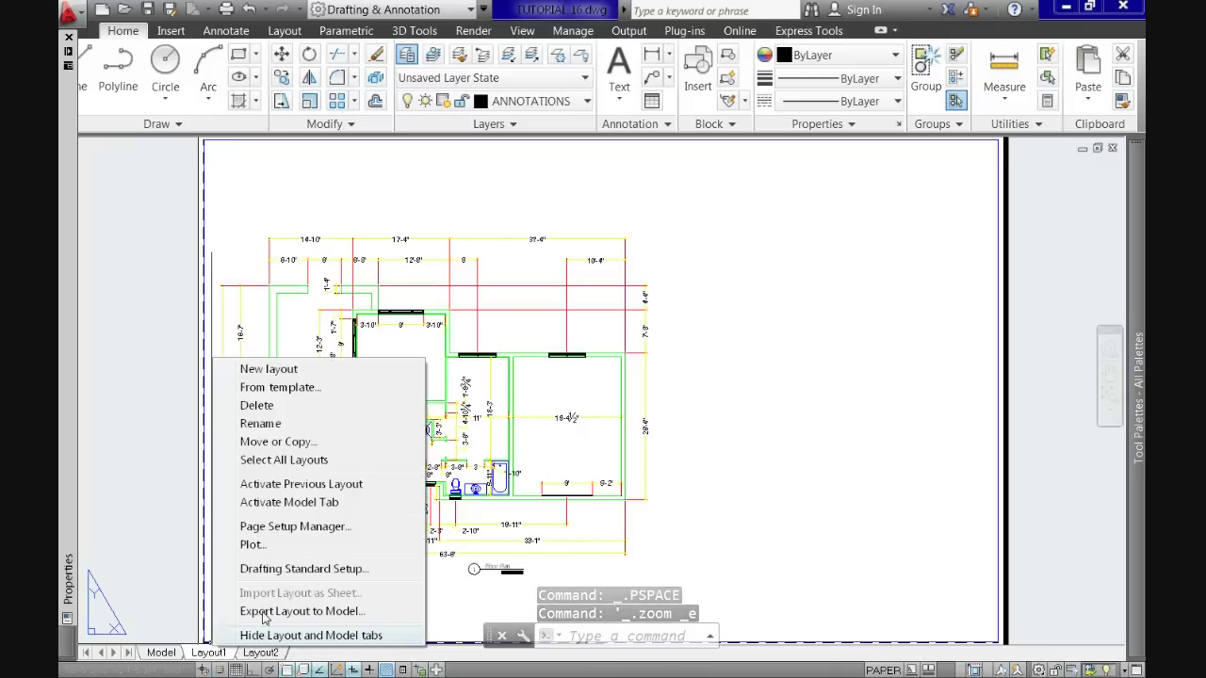
pyautogui.click(302, 527)
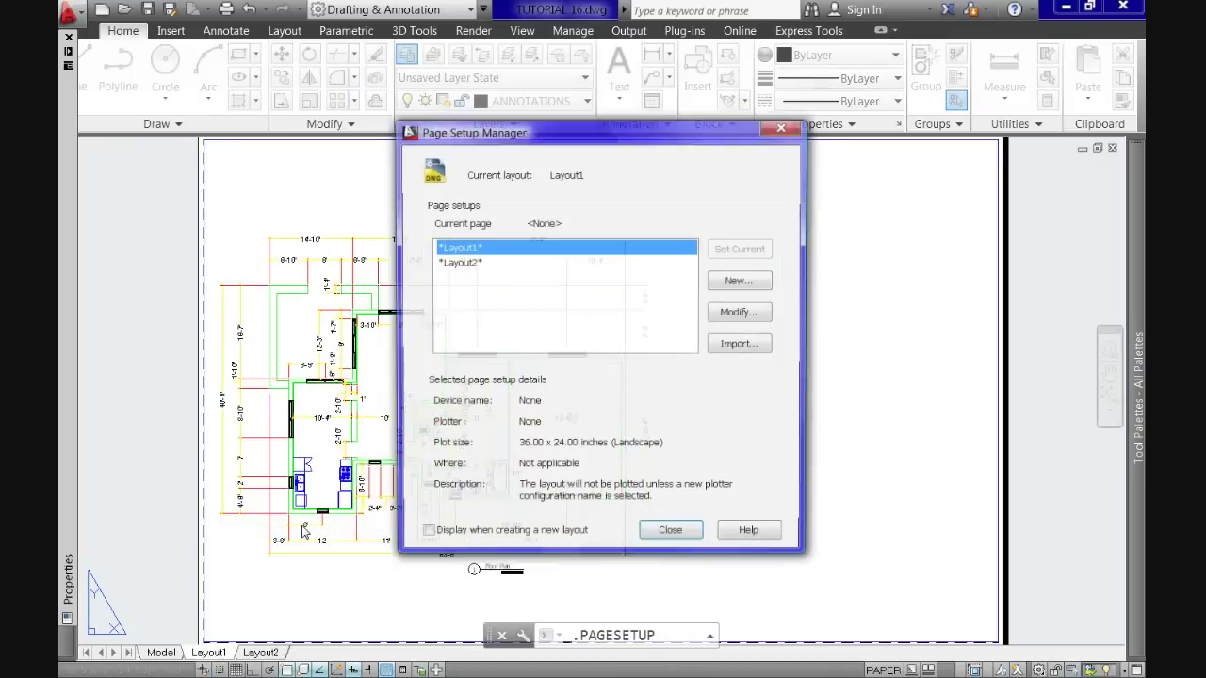
pyautogui.click(718, 315)
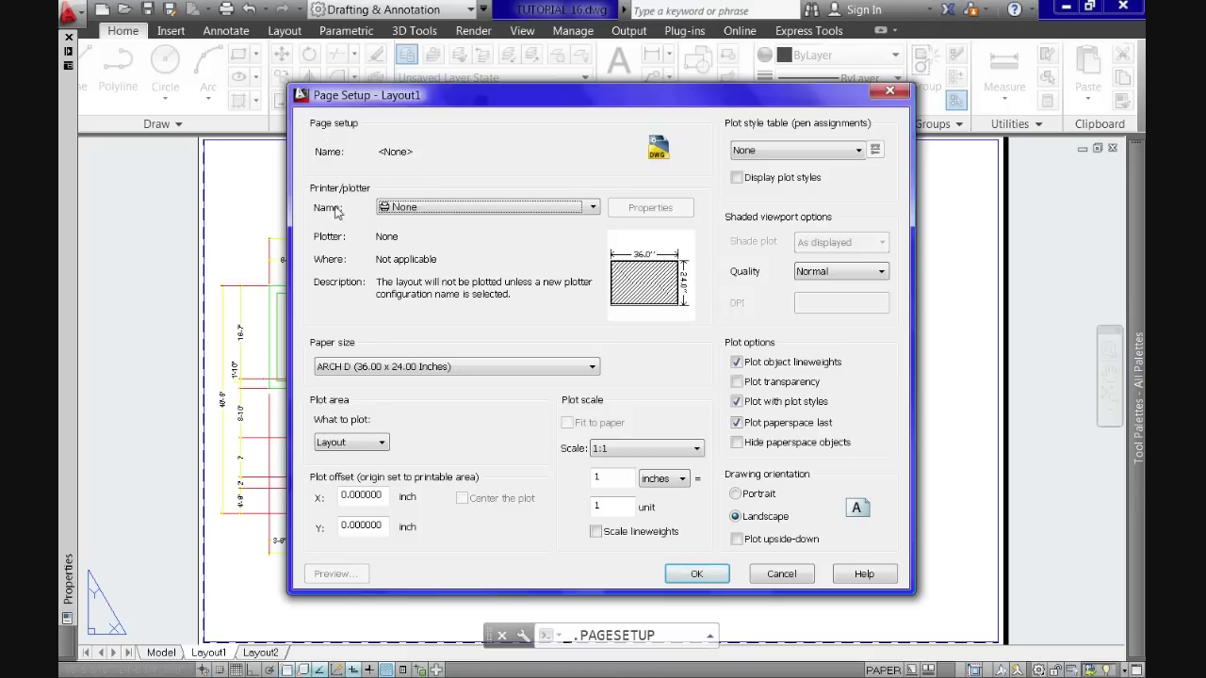
# Browse the available plotters and try to assign the EPSON NX510 Series printer to Layout1's page setup
pyautogui.click(592, 208)
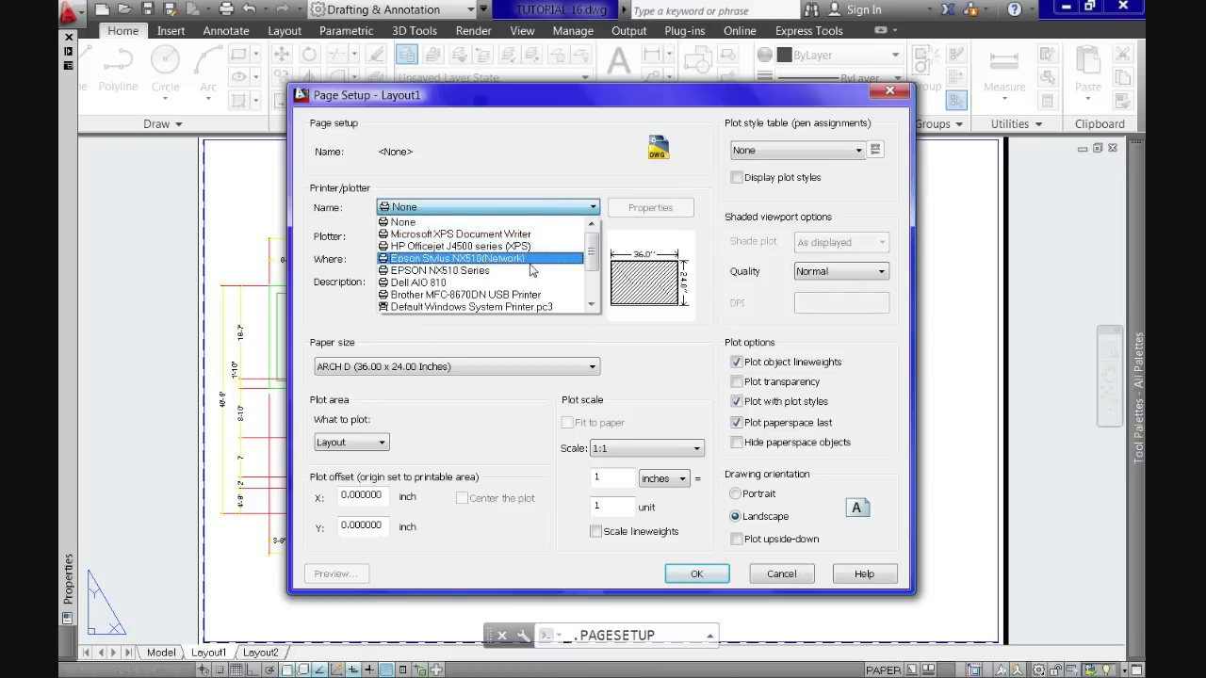
pyautogui.click(593, 275)
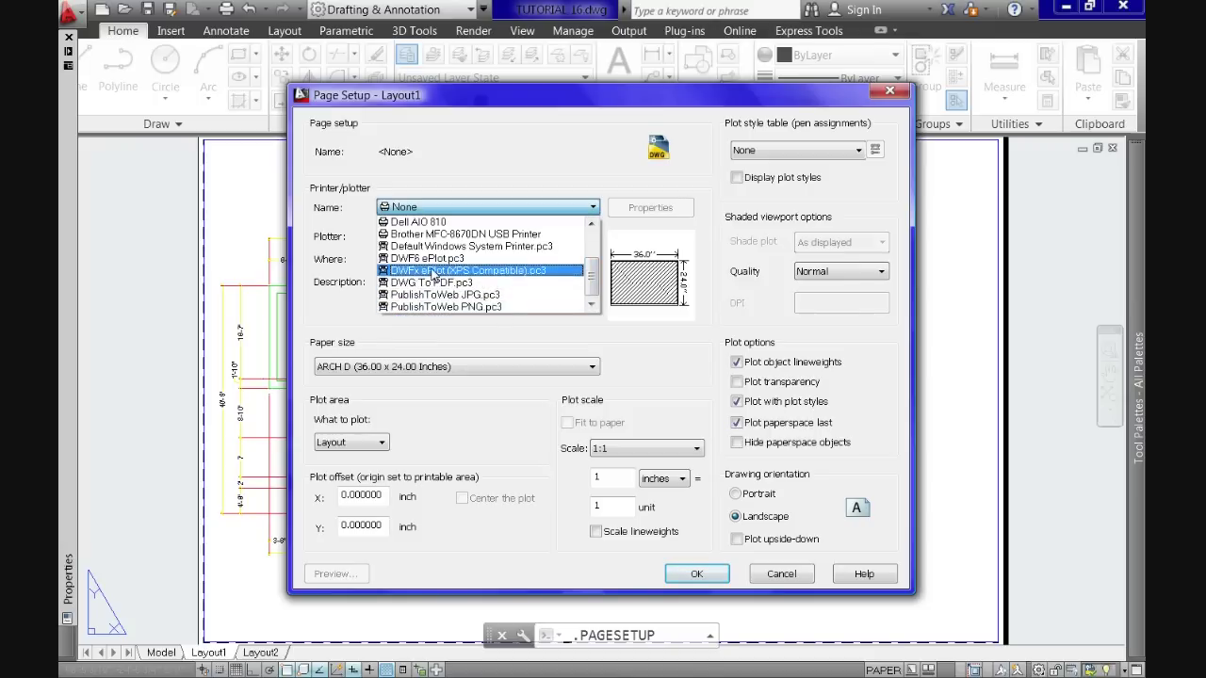
pyautogui.click(592, 225)
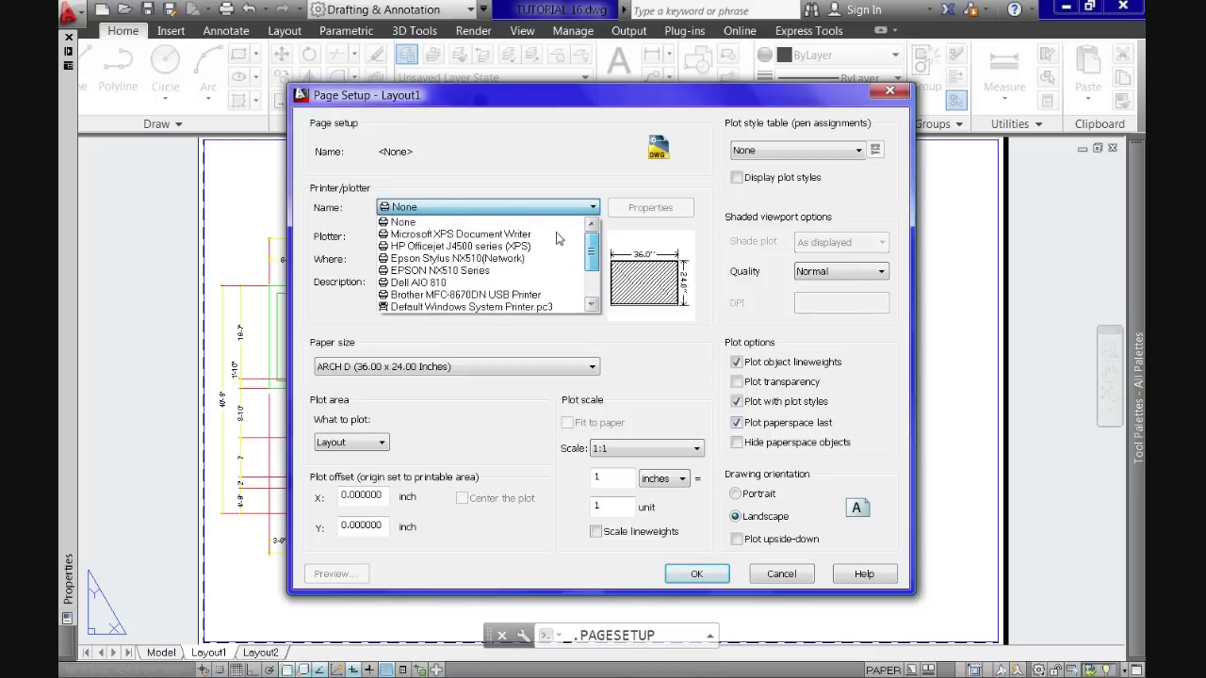
pyautogui.click(480, 271)
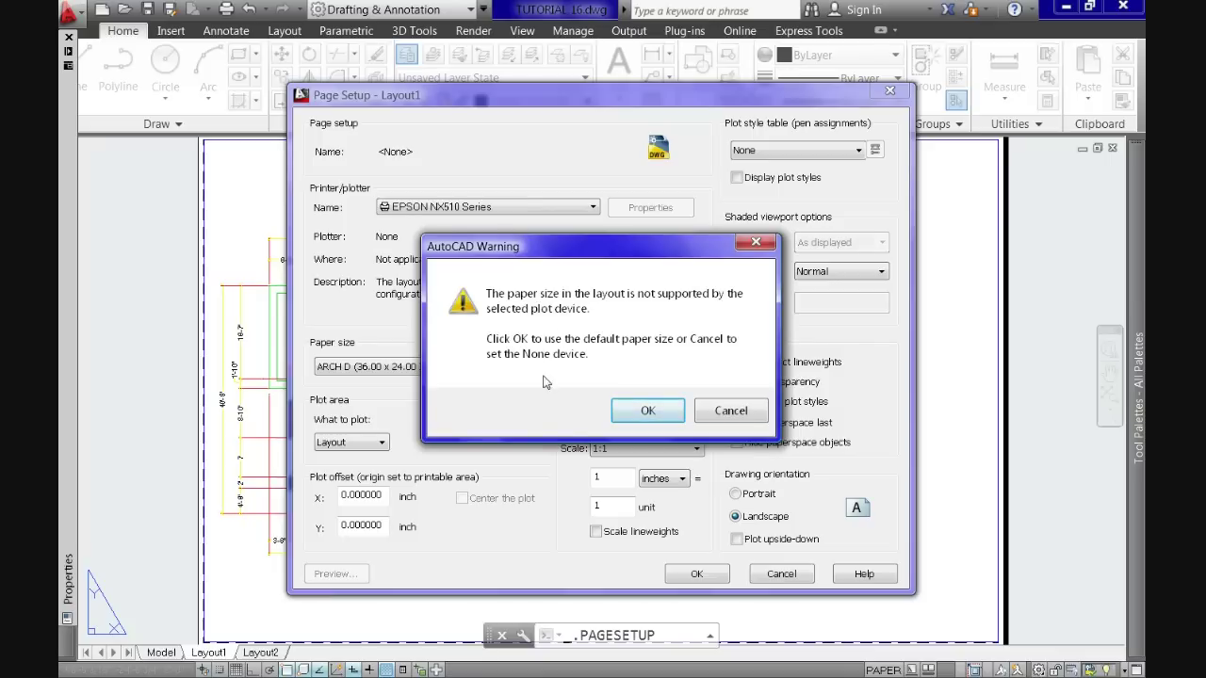
pyautogui.click(726, 412)
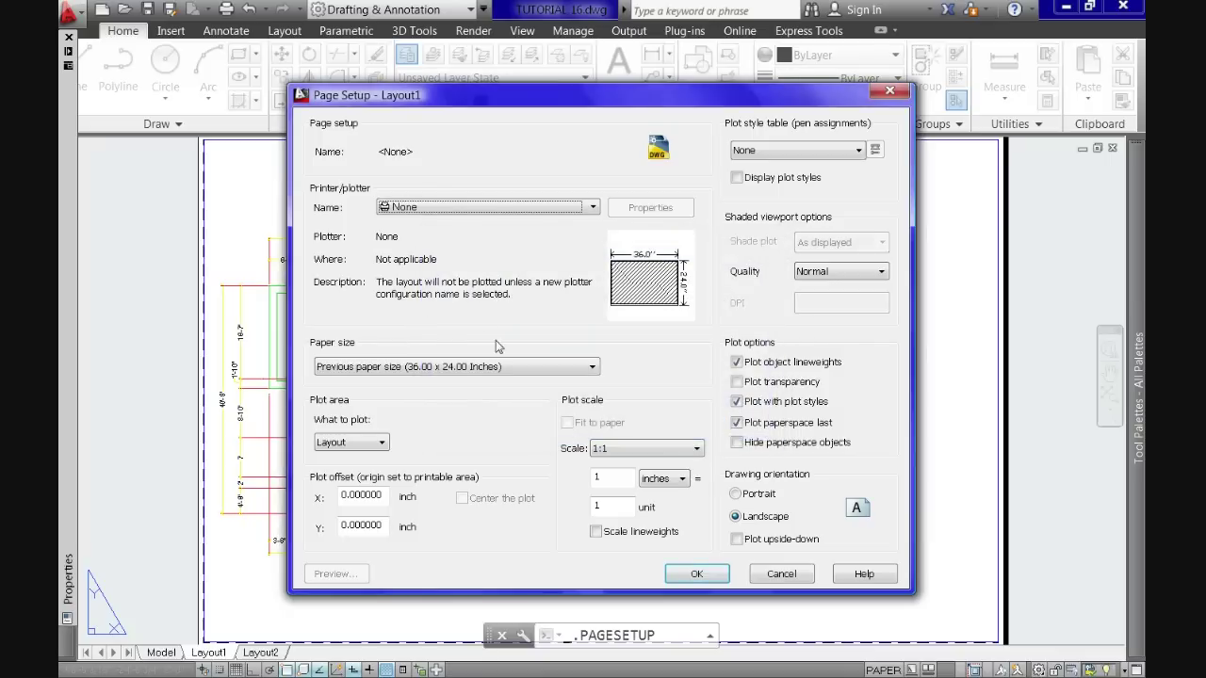
# Set the page setup's printer/plotter to DWG To PDF.pc3
pyautogui.click(593, 208)
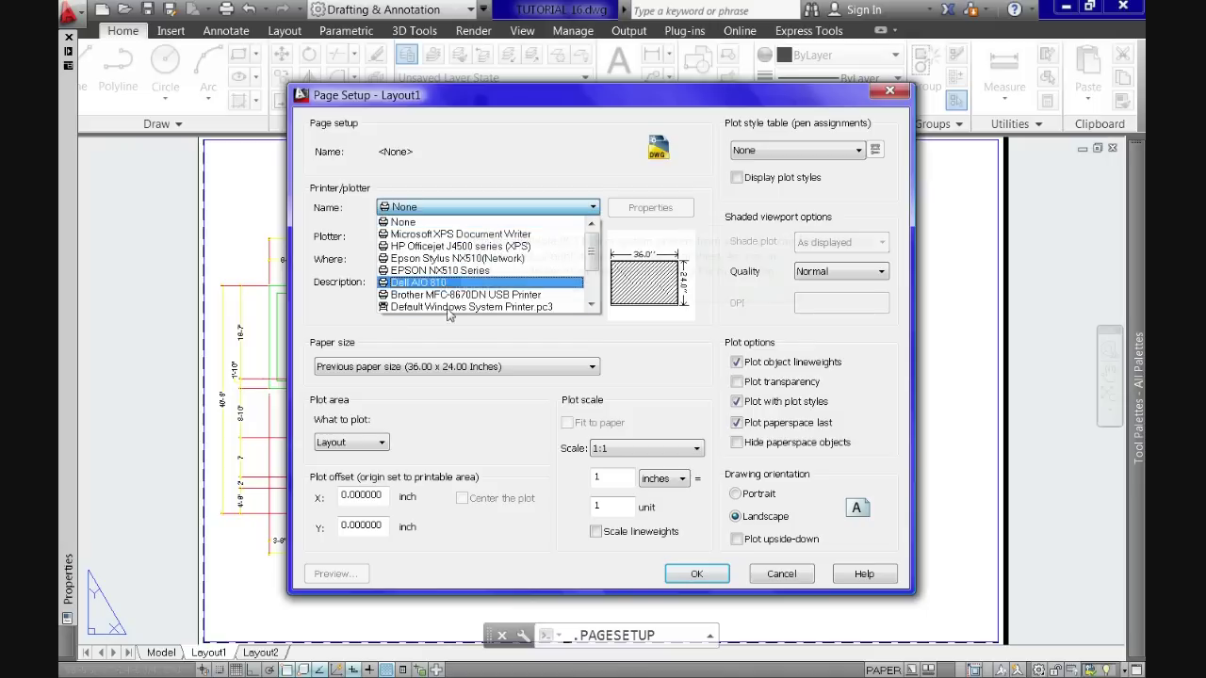
pyautogui.moveTo(592, 247); pyautogui.dragTo(592, 280)
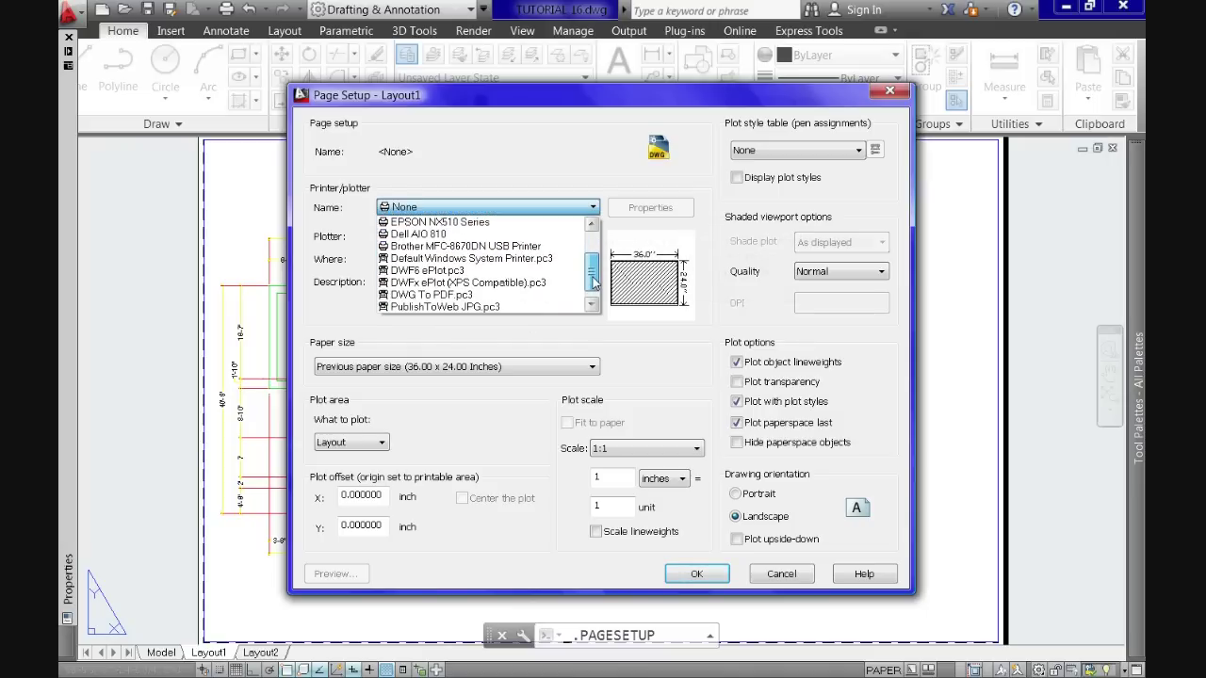
pyautogui.click(468, 300)
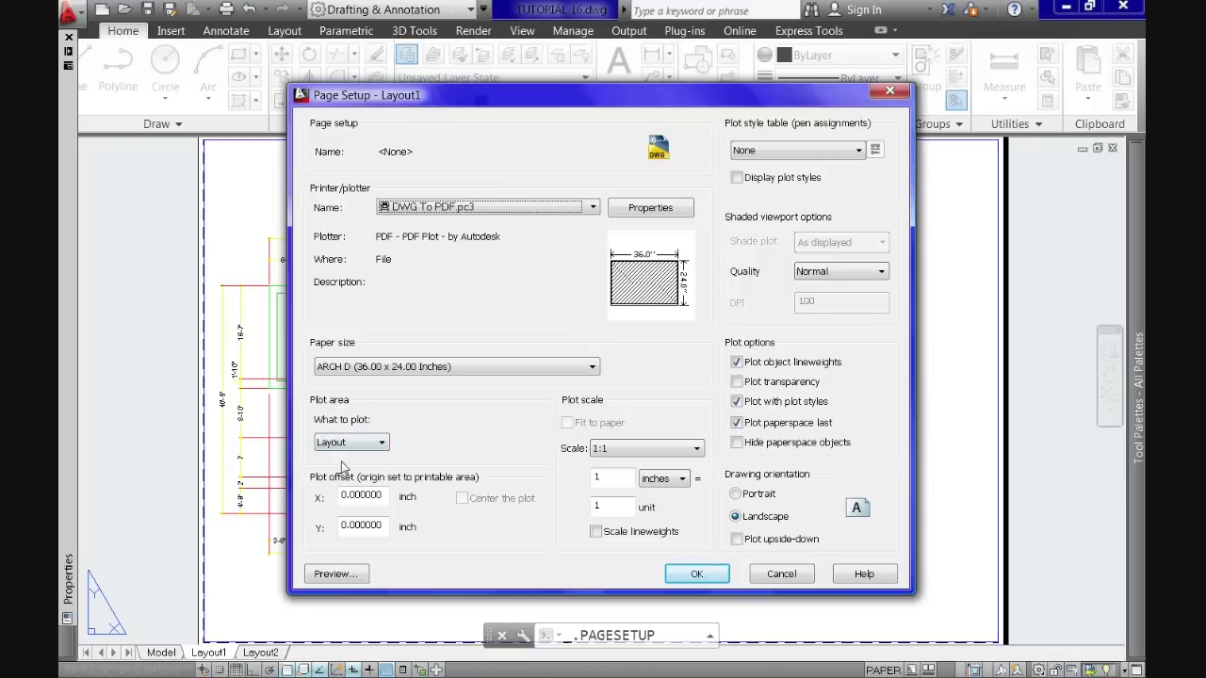
# Set the plot area to Window and define the window around the floor plan and its dimensions
pyautogui.click(383, 447)
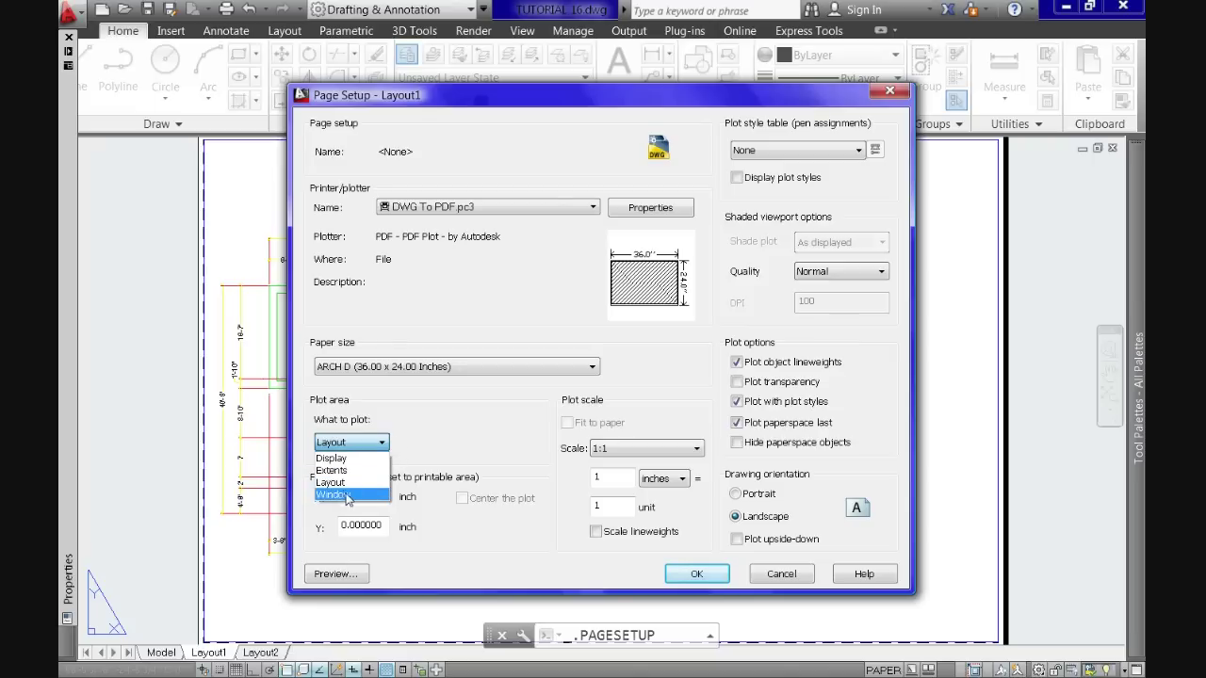
pyautogui.click(351, 494)
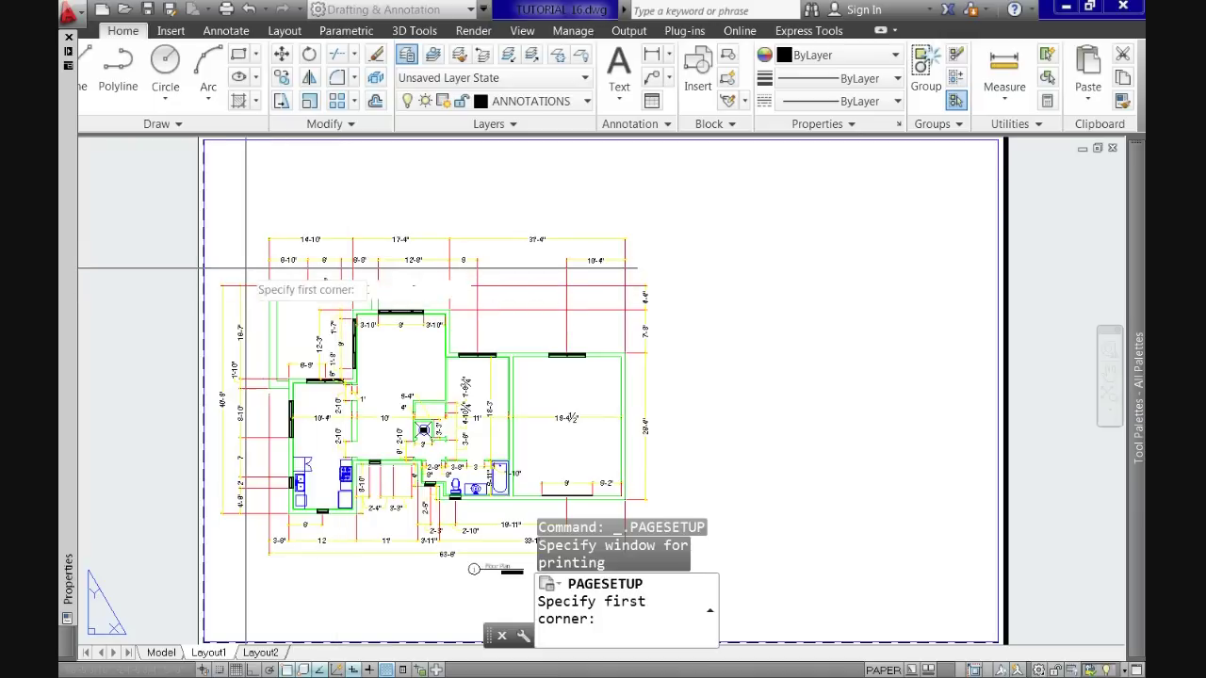
pyautogui.click(232, 218)
pyautogui.click(736, 566)
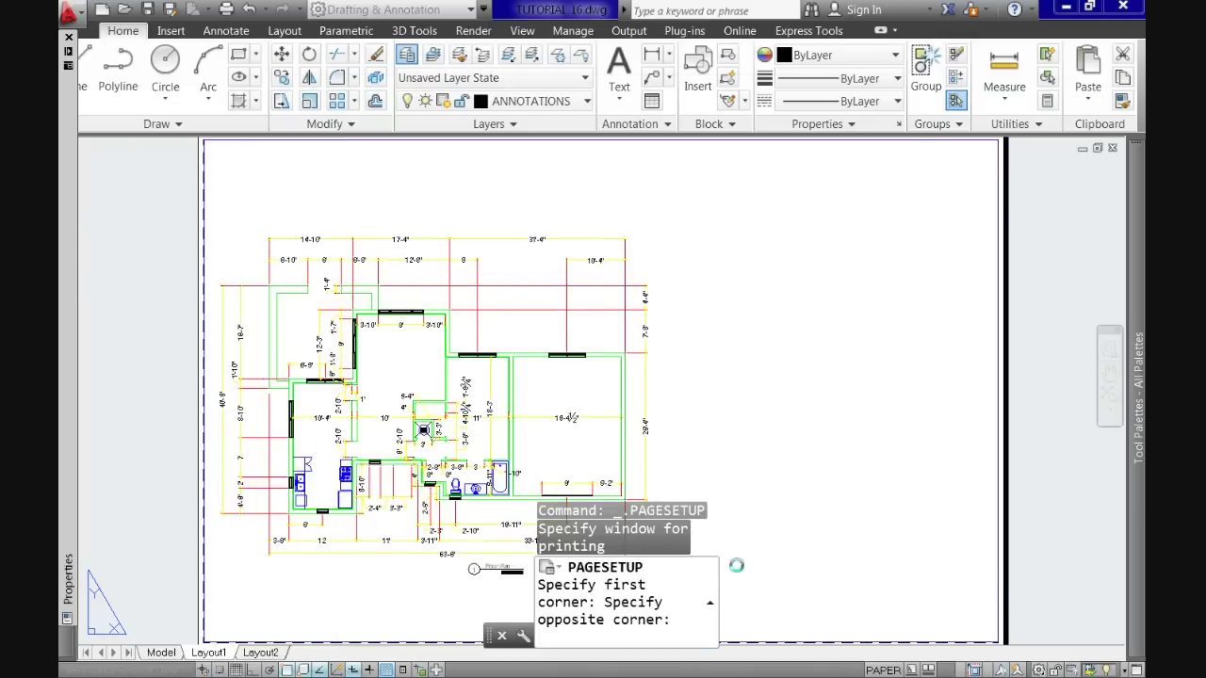
# Switch the plot area to Display, and return it to Layout
pyautogui.click(378, 447)
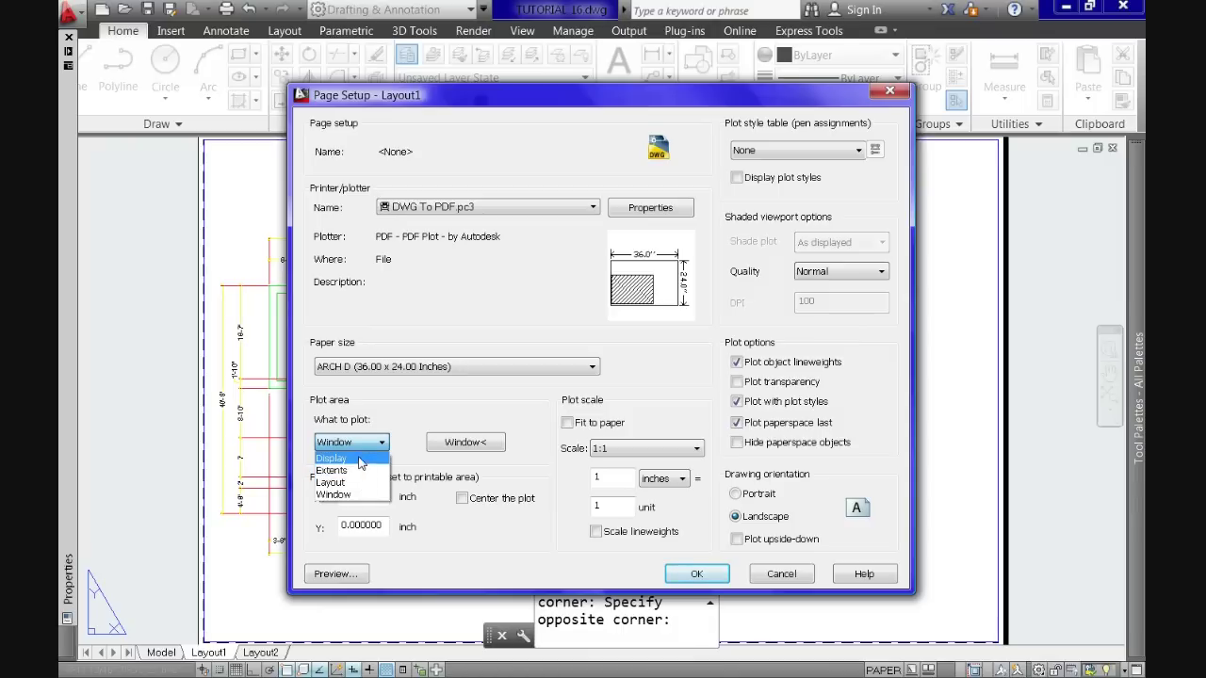
pyautogui.click(357, 459)
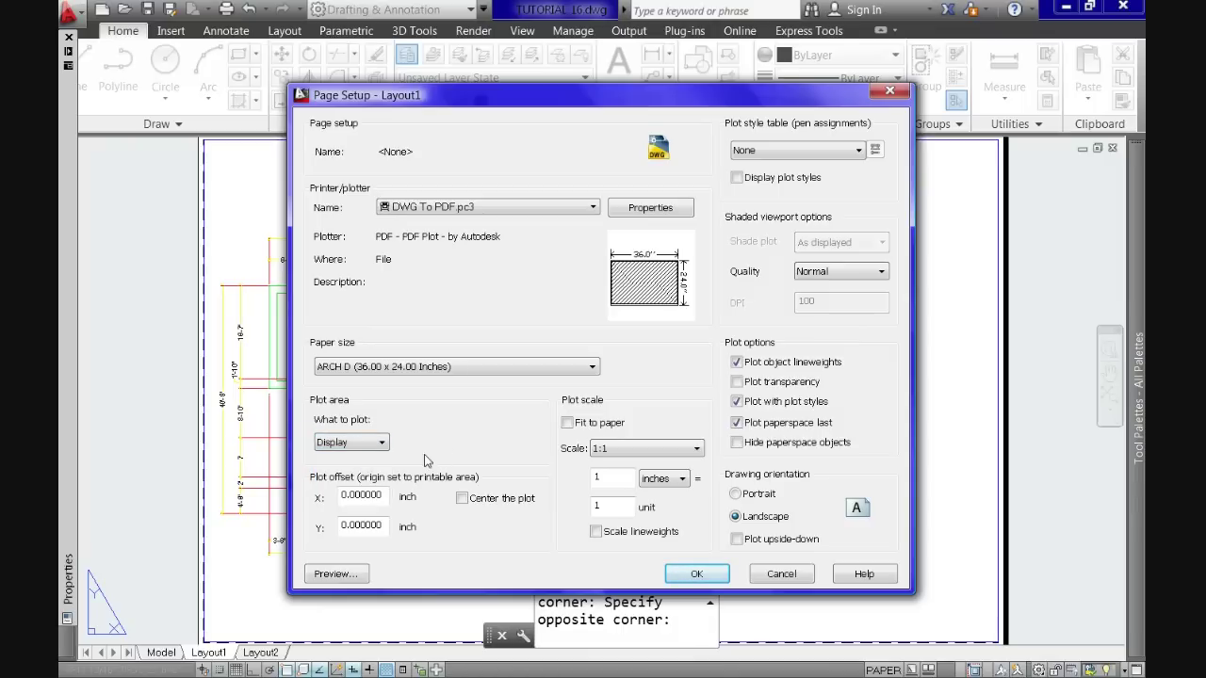
pyautogui.click(384, 446)
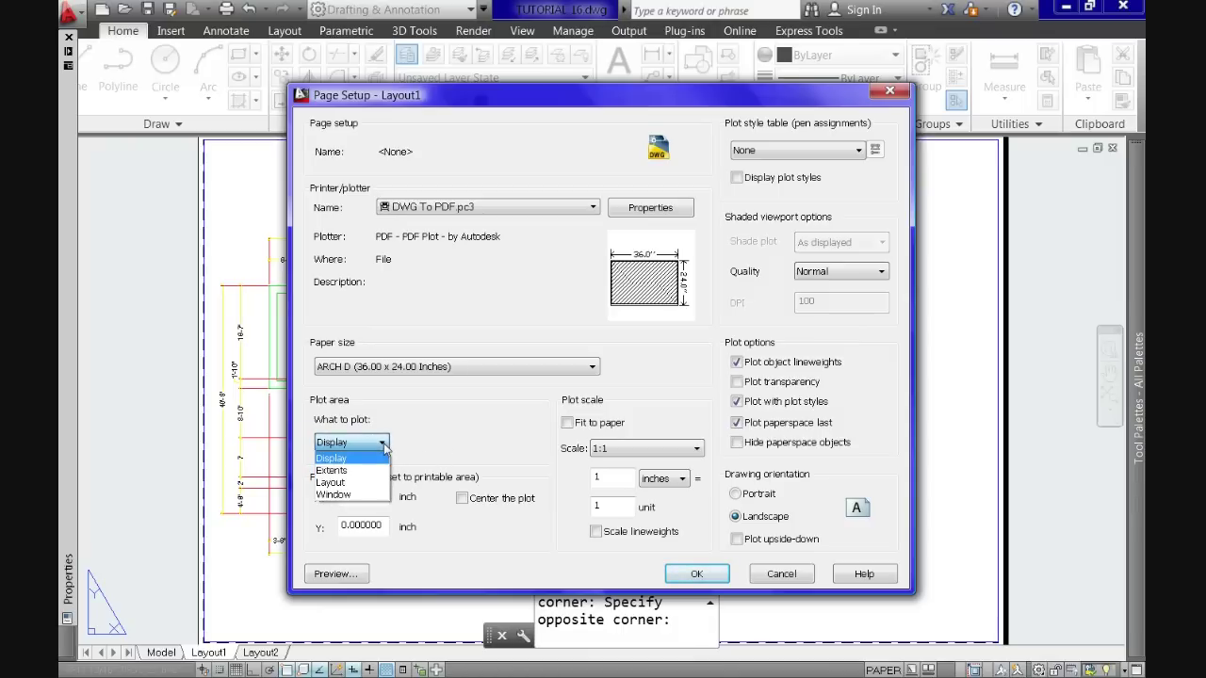
pyautogui.click(355, 484)
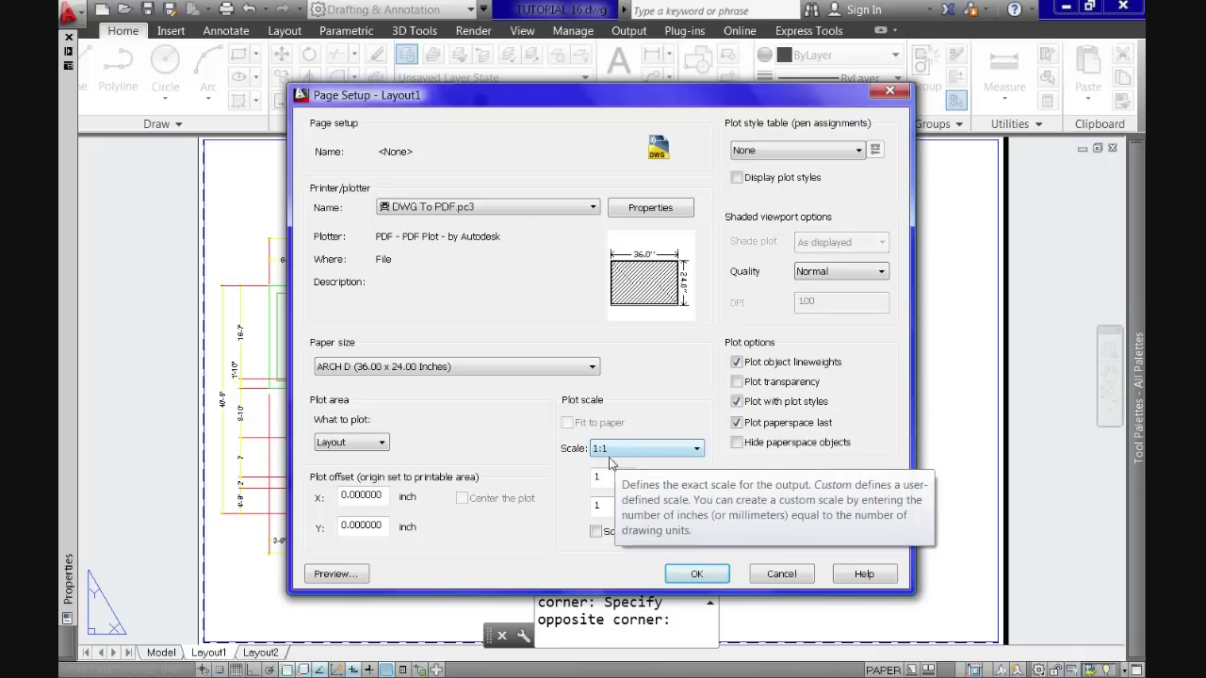
# Review the available plot scales in Layout1's page setup
pyautogui.click(687, 451)
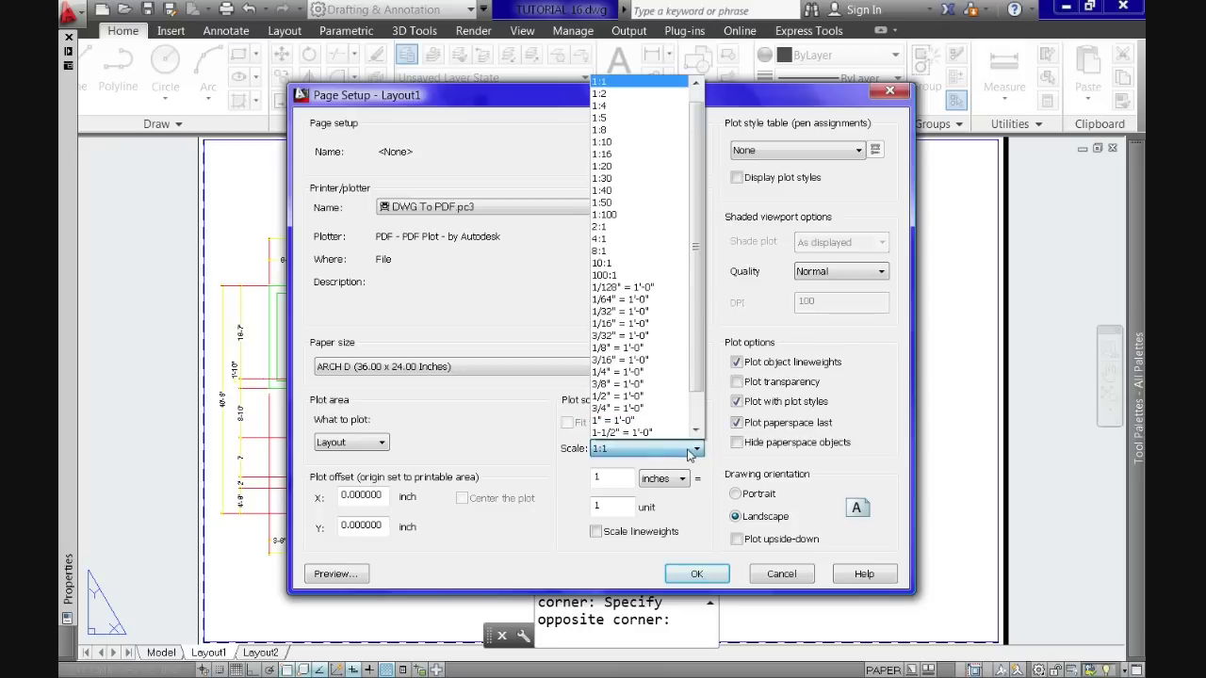
pyautogui.moveTo(699, 203); pyautogui.dragTo(699, 173)
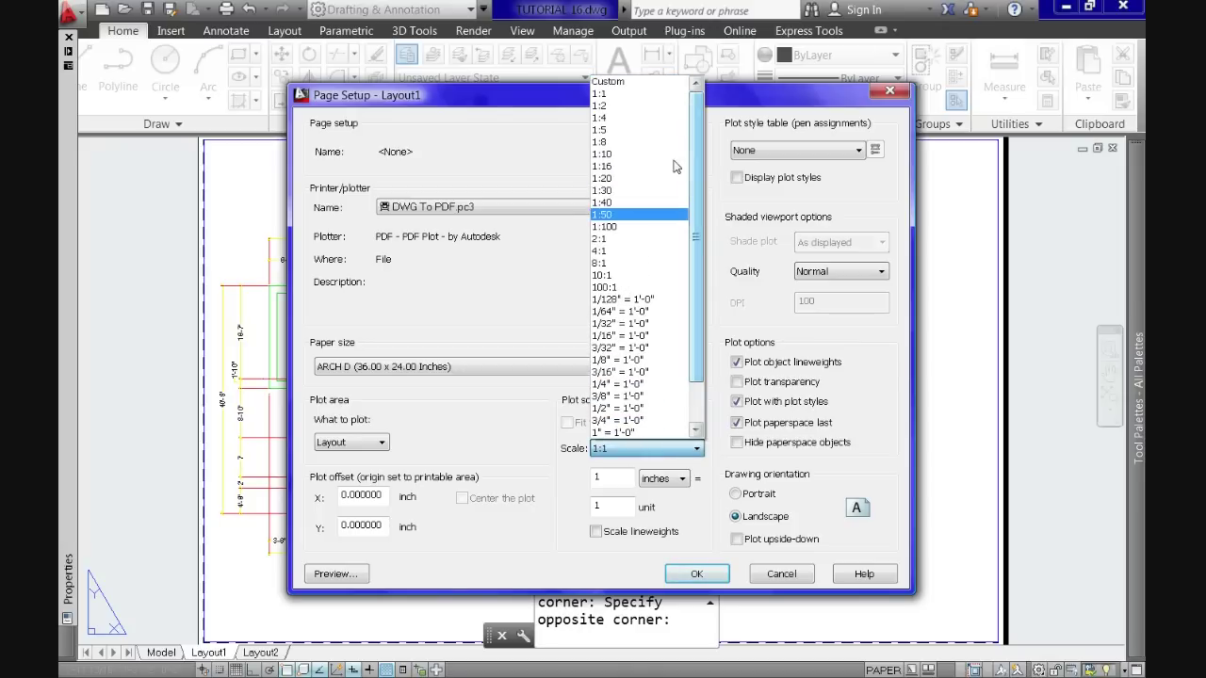
pyautogui.click(558, 511)
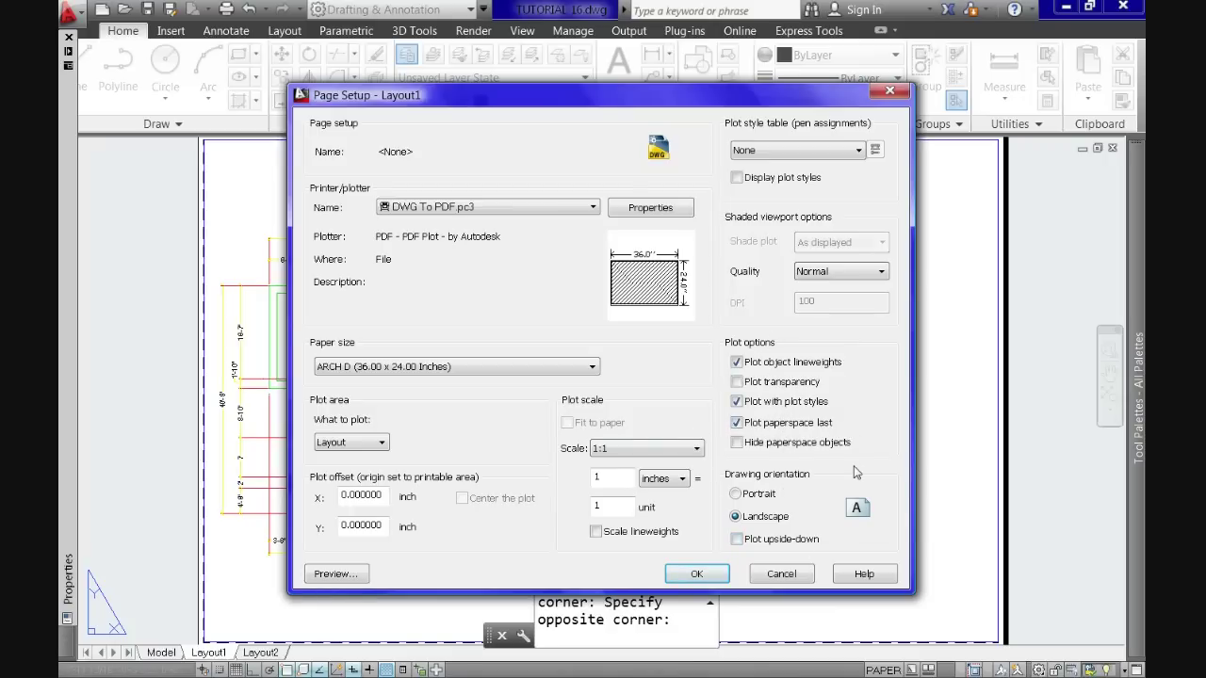
# Toggle the Plot transparency and Plot with plot styles options and back, and look through the plot style tables
pyautogui.click(737, 382)
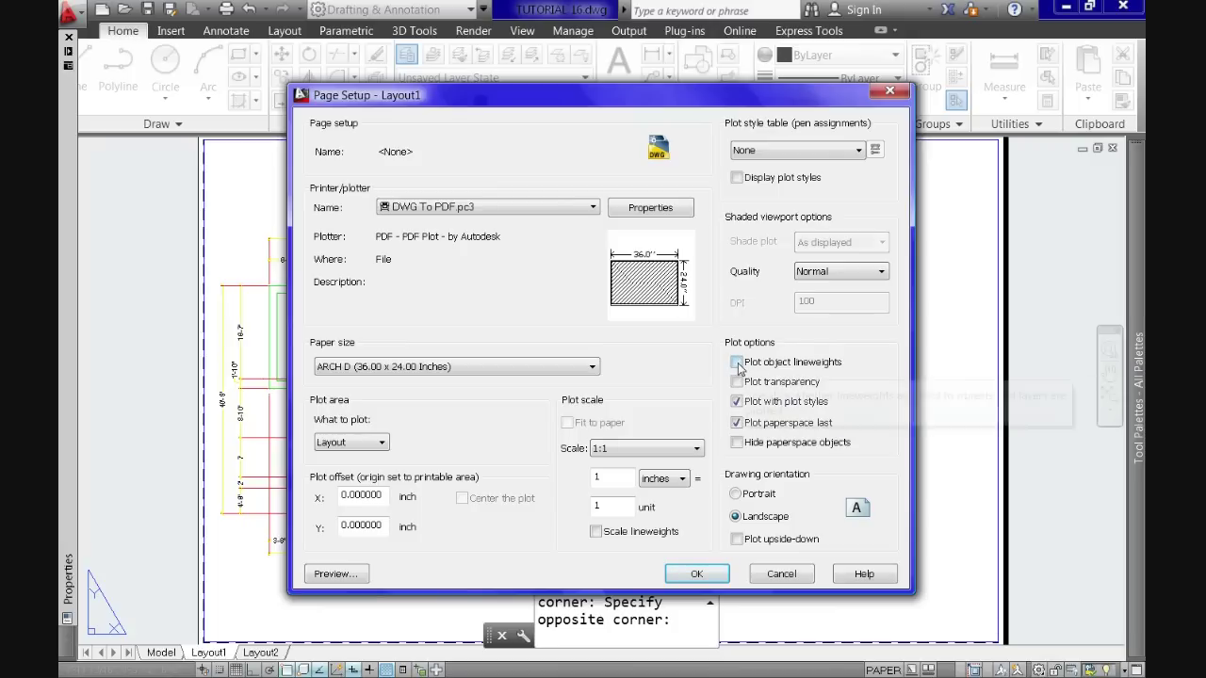
pyautogui.click(737, 382)
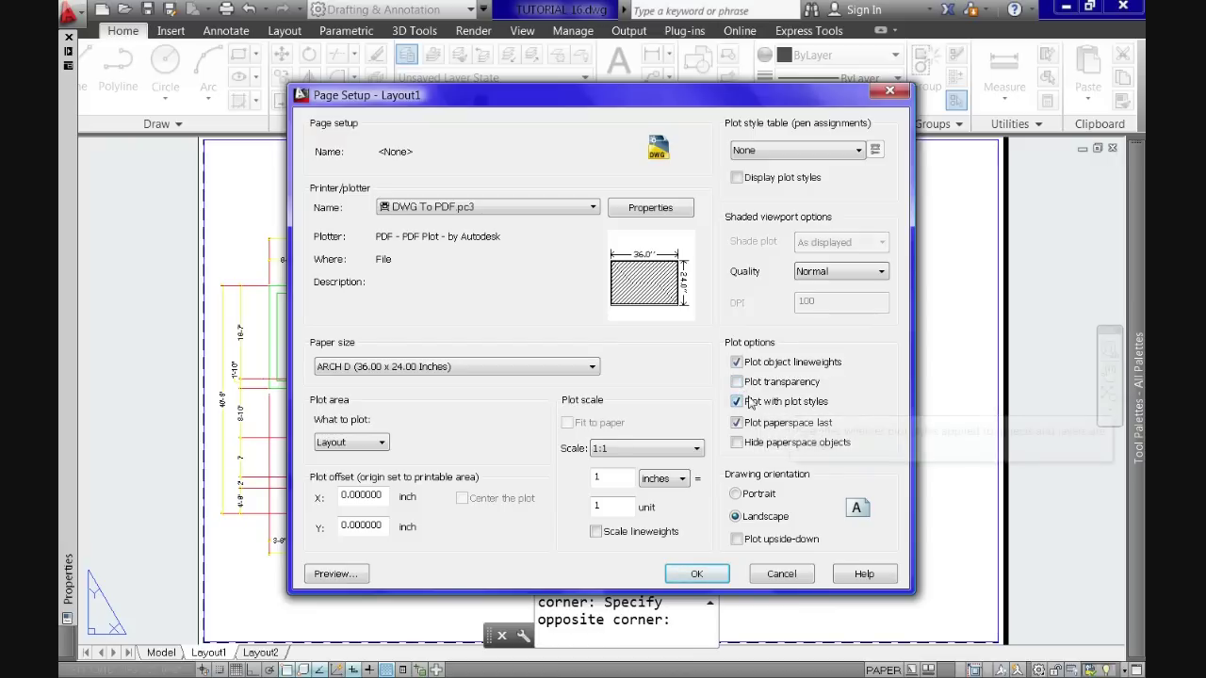
pyautogui.click(737, 402)
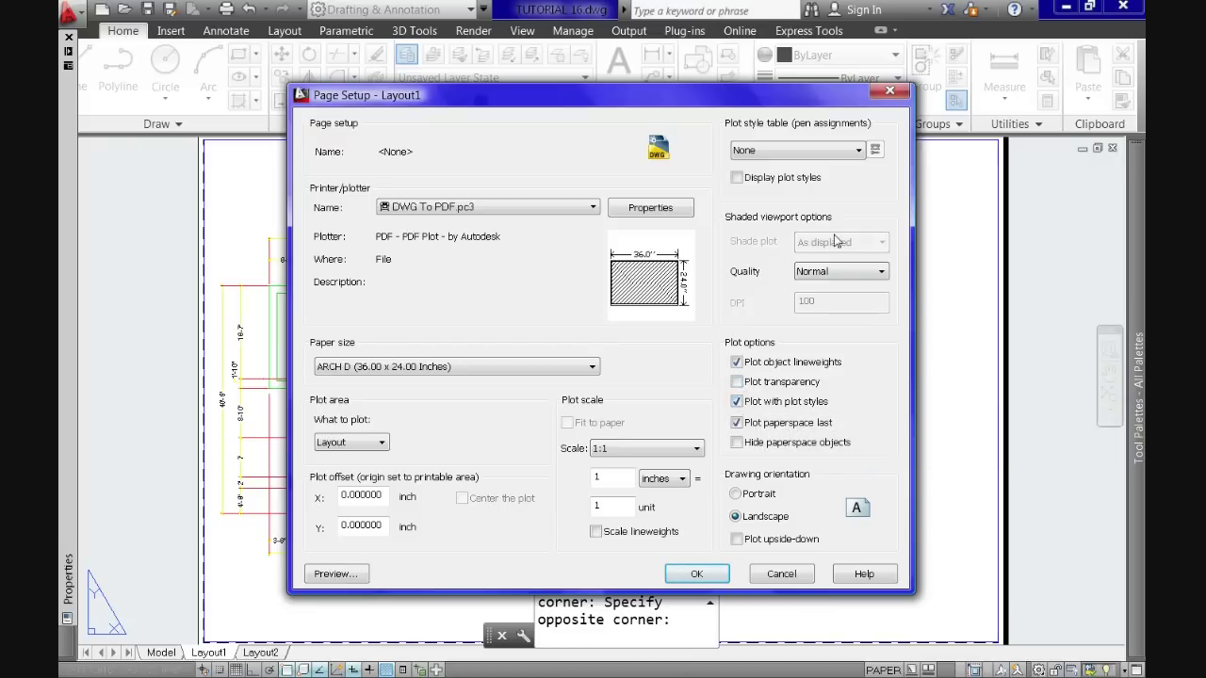
pyautogui.click(858, 151)
pyautogui.click(796, 163)
pyautogui.click(737, 402)
pyautogui.click(736, 402)
# Toggle the Plot paperspace last and Hide paperspace objects options and restore both
pyautogui.click(740, 427)
pyautogui.click(737, 423)
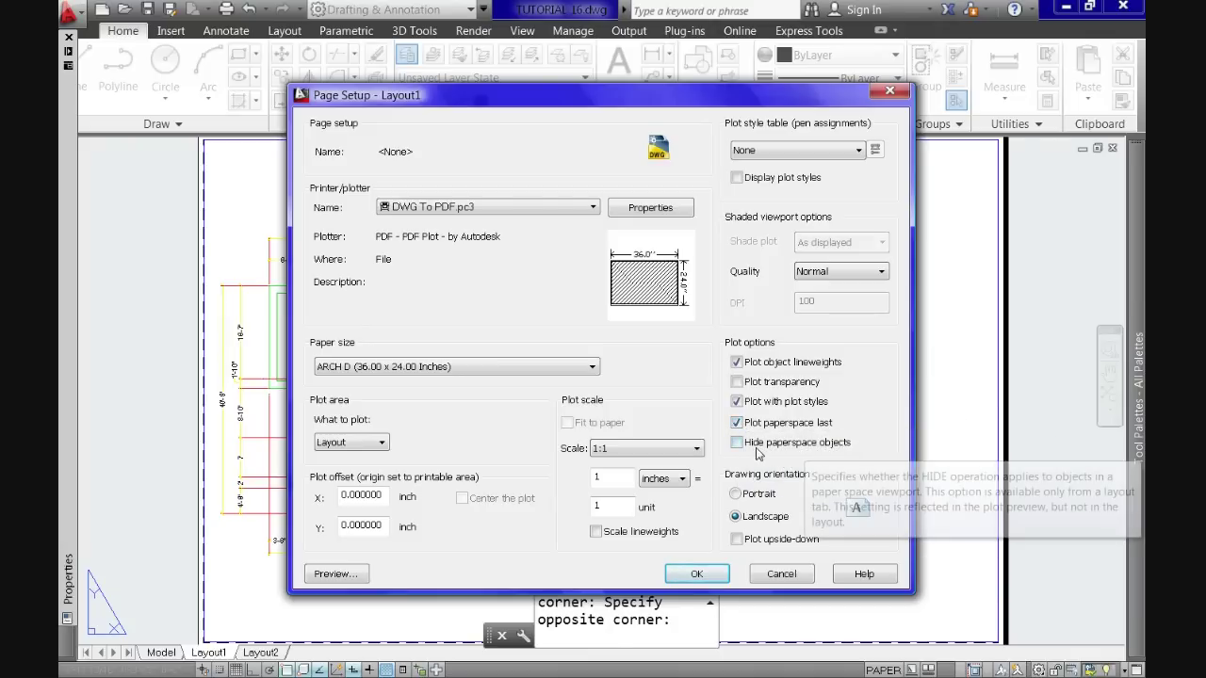
pyautogui.click(738, 443)
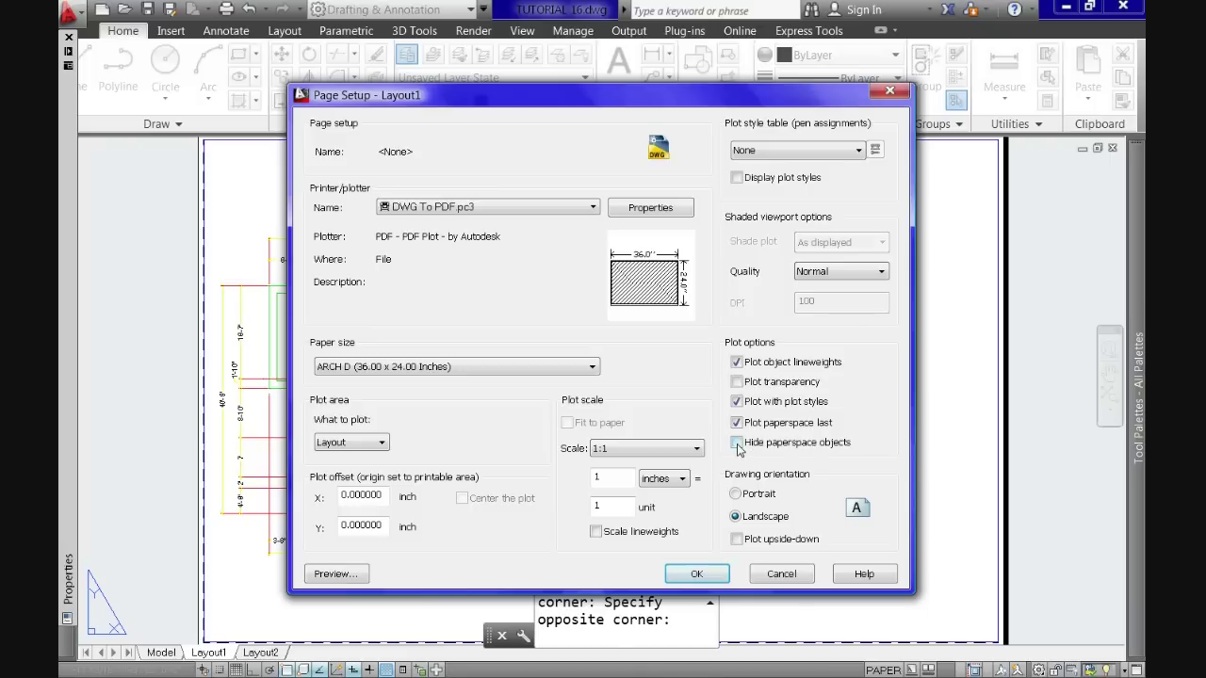
pyautogui.click(737, 444)
# Look at the shaded viewport quality options, accept Layout1's page setup and close the Page Setup Manager
pyautogui.click(879, 272)
pyautogui.click(879, 274)
pyautogui.click(695, 575)
pyautogui.click(671, 534)
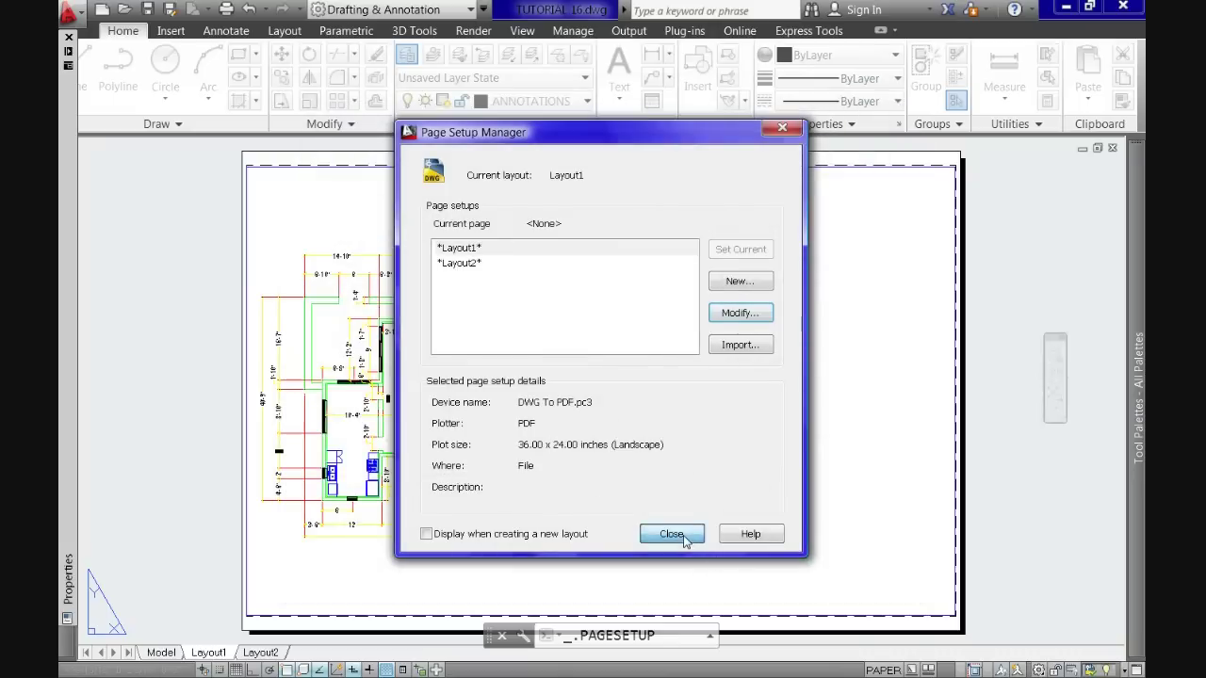
pyautogui.scroll(8, 424, 415)
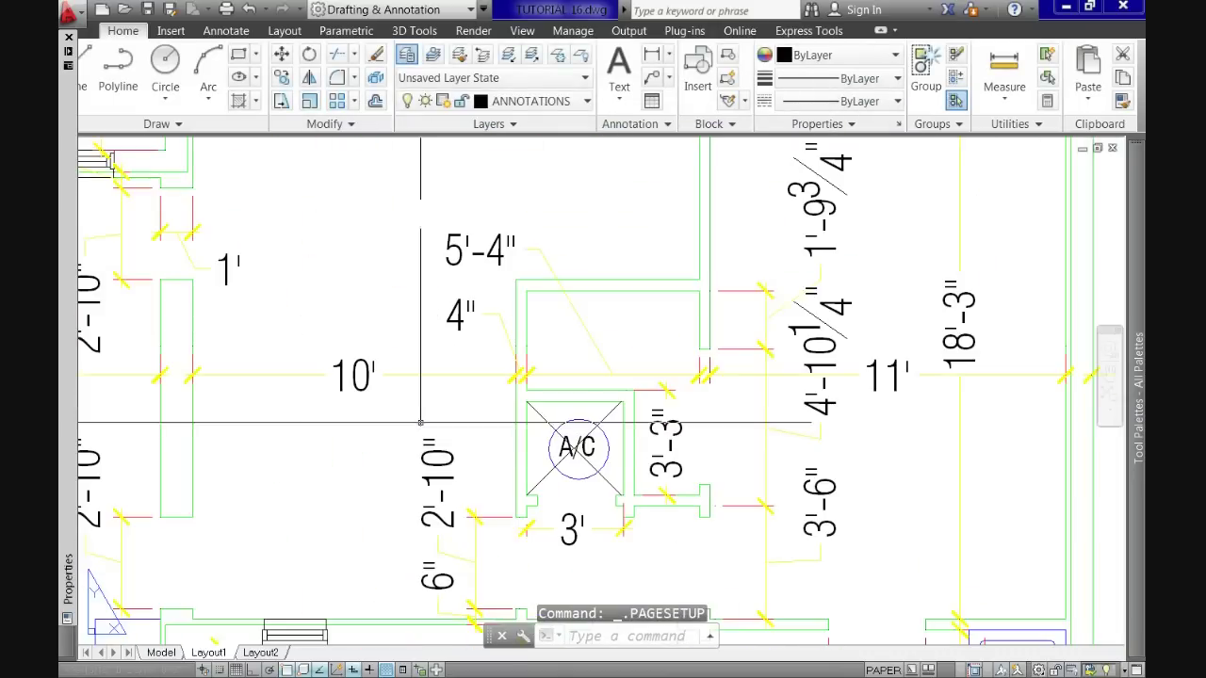
# Review the plot style tables available in Layout1's page setup, leaving the setup unmodified, and close the Page Setup Manager
pyautogui.scroll(-2, 420, 396)
pyautogui.scroll(-2, 574, 386)
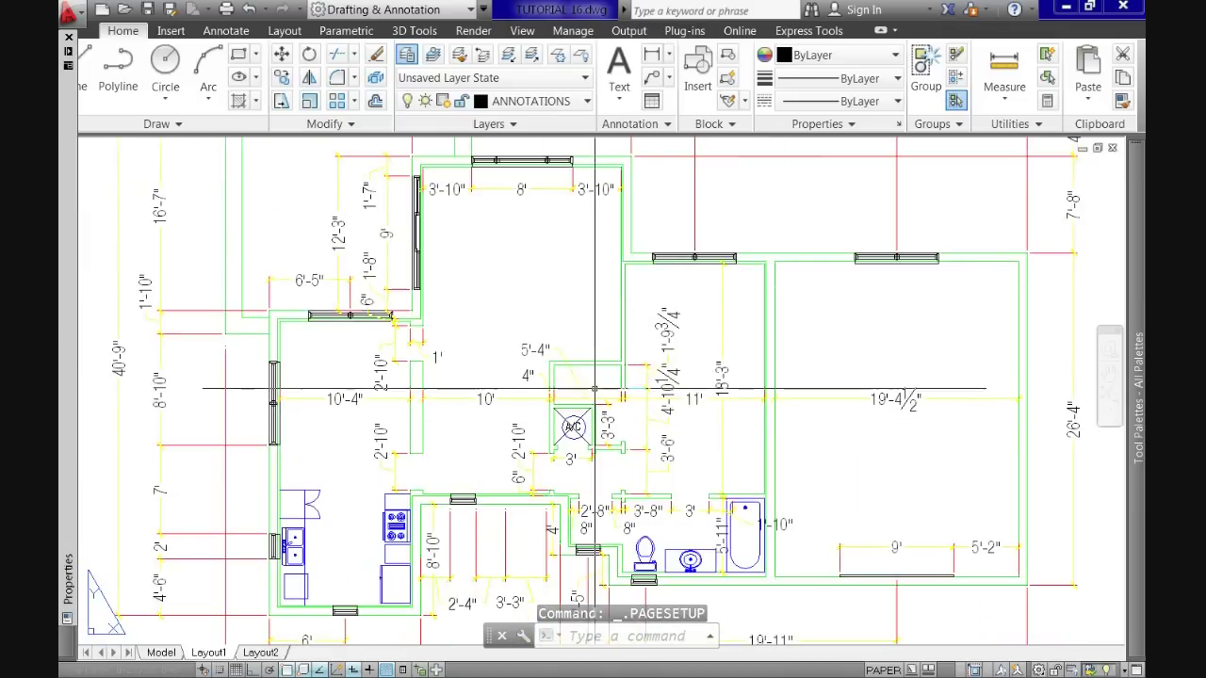
pyautogui.scroll(-3, 775, 358)
pyautogui.scroll(1, 557, 280)
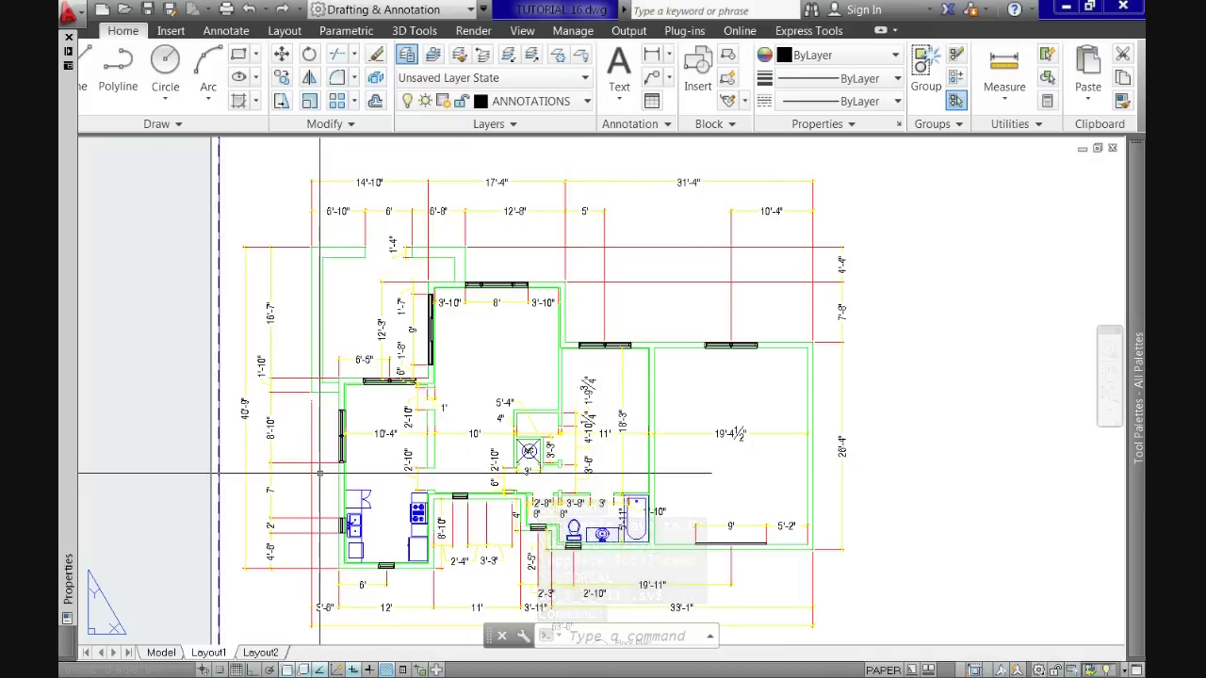
pyautogui.rightClick(211, 654)
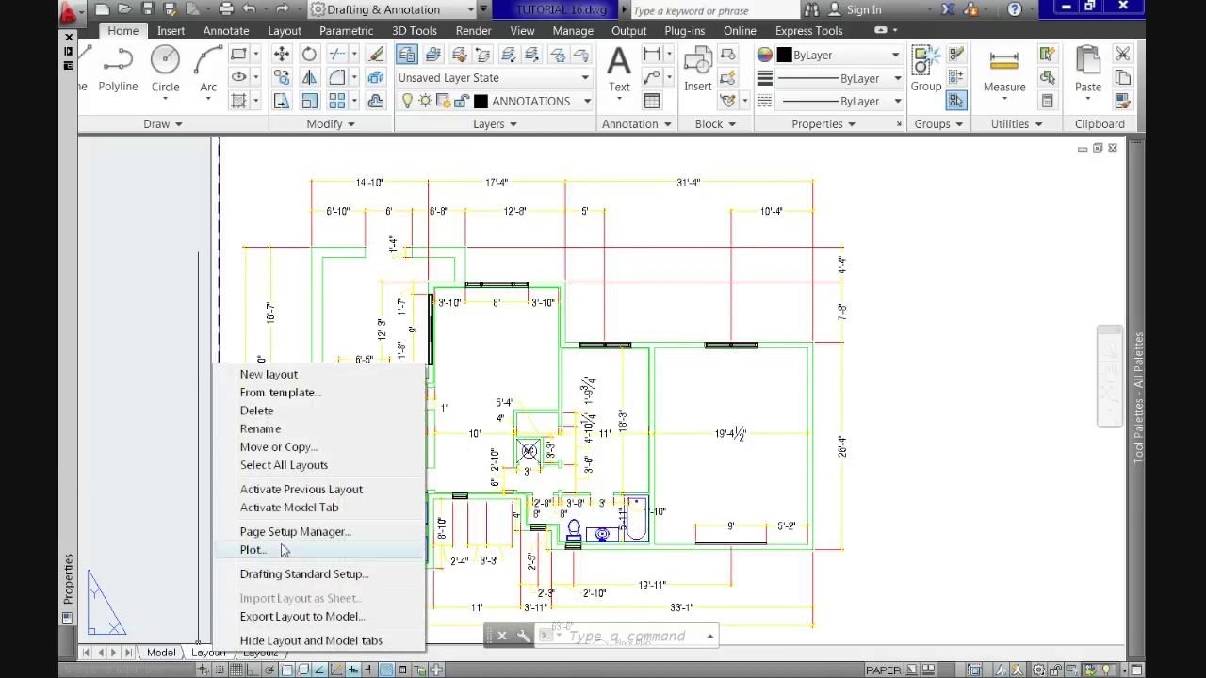
pyautogui.click(291, 533)
pyautogui.click(739, 313)
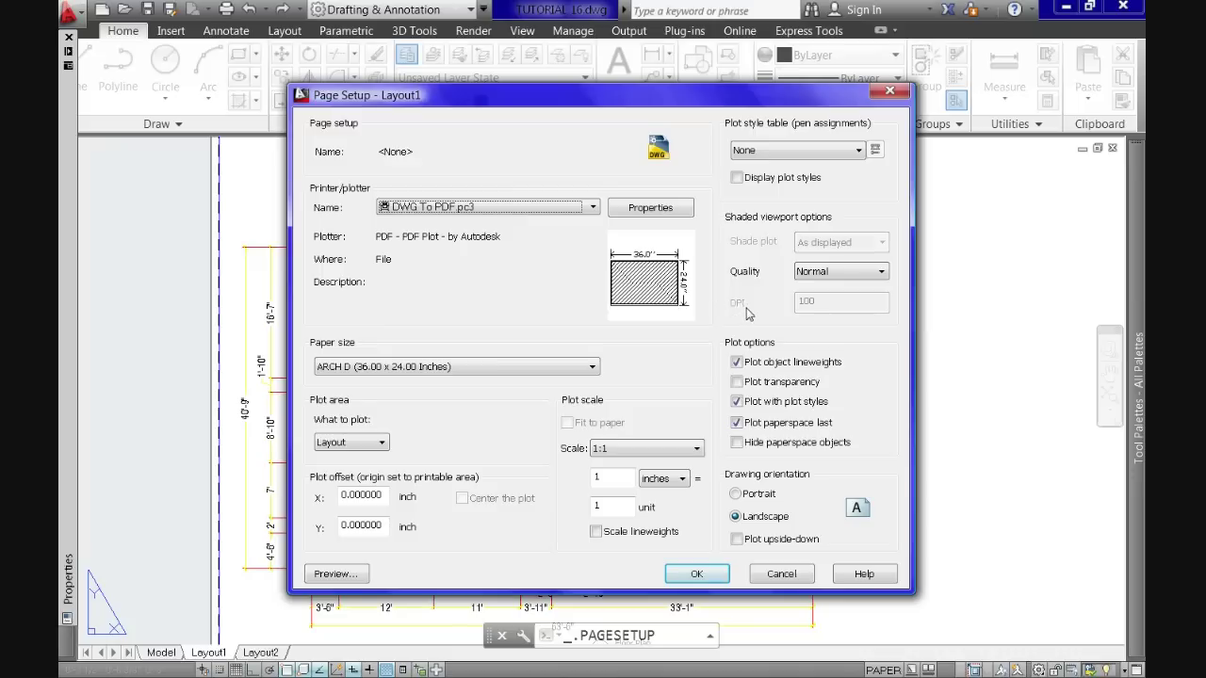
pyautogui.click(855, 149)
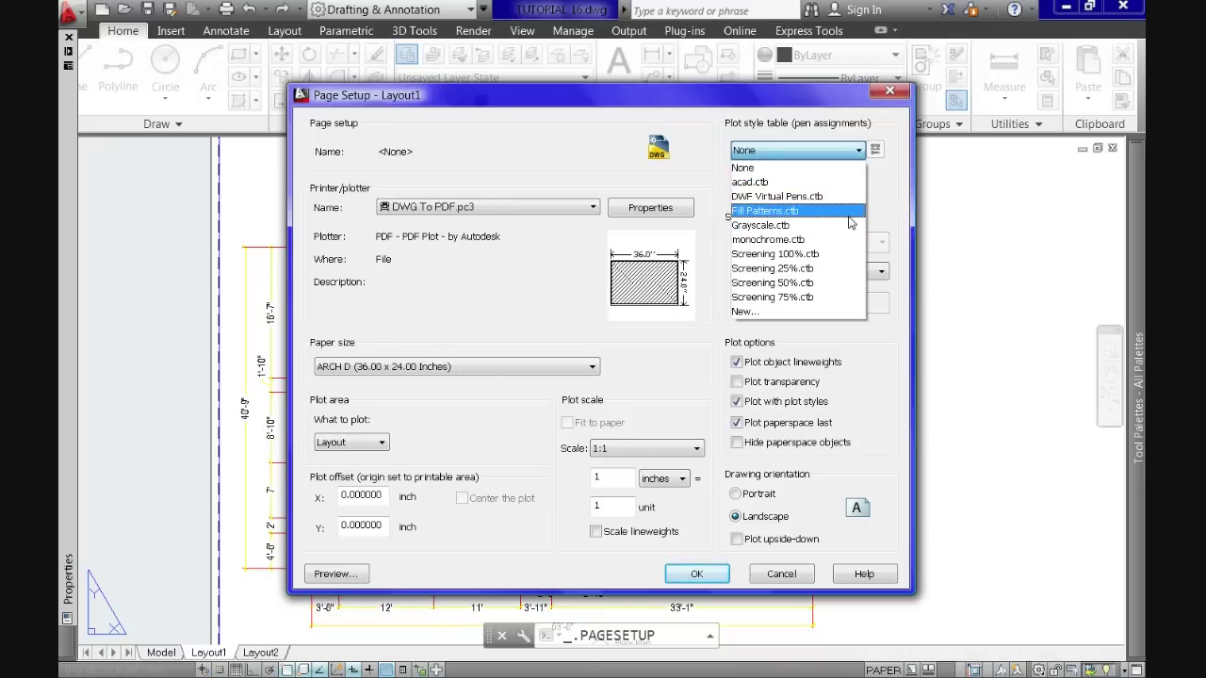
pyautogui.click(702, 155)
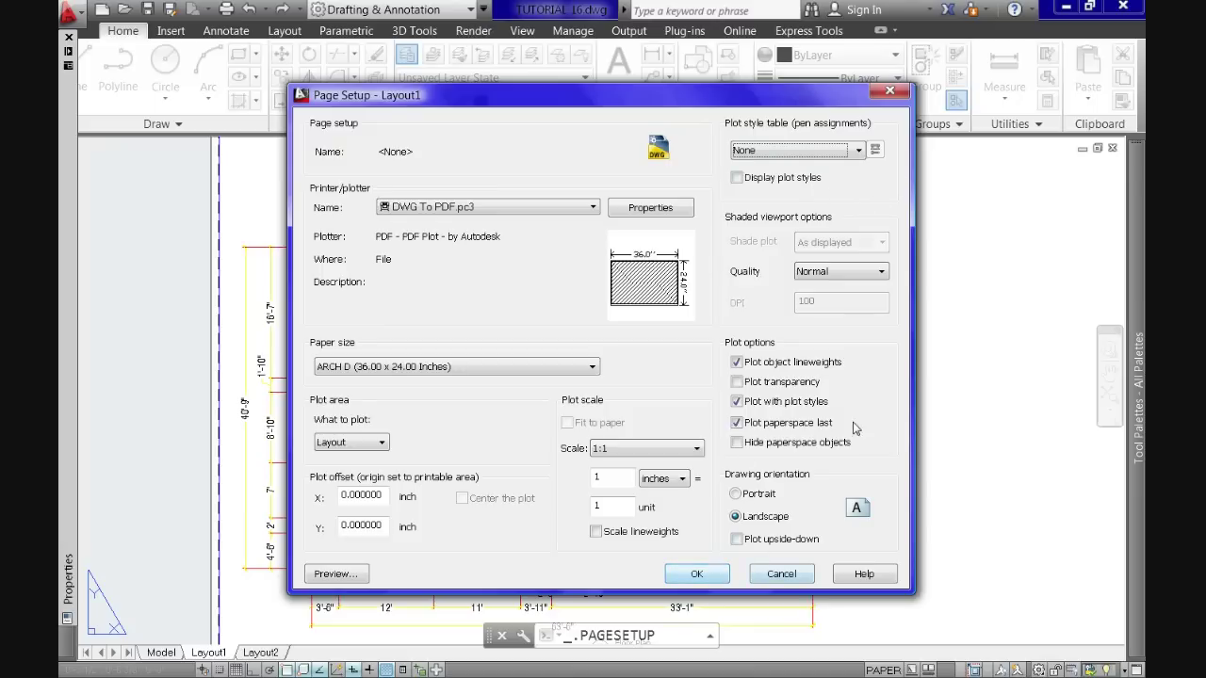
pyautogui.click(897, 92)
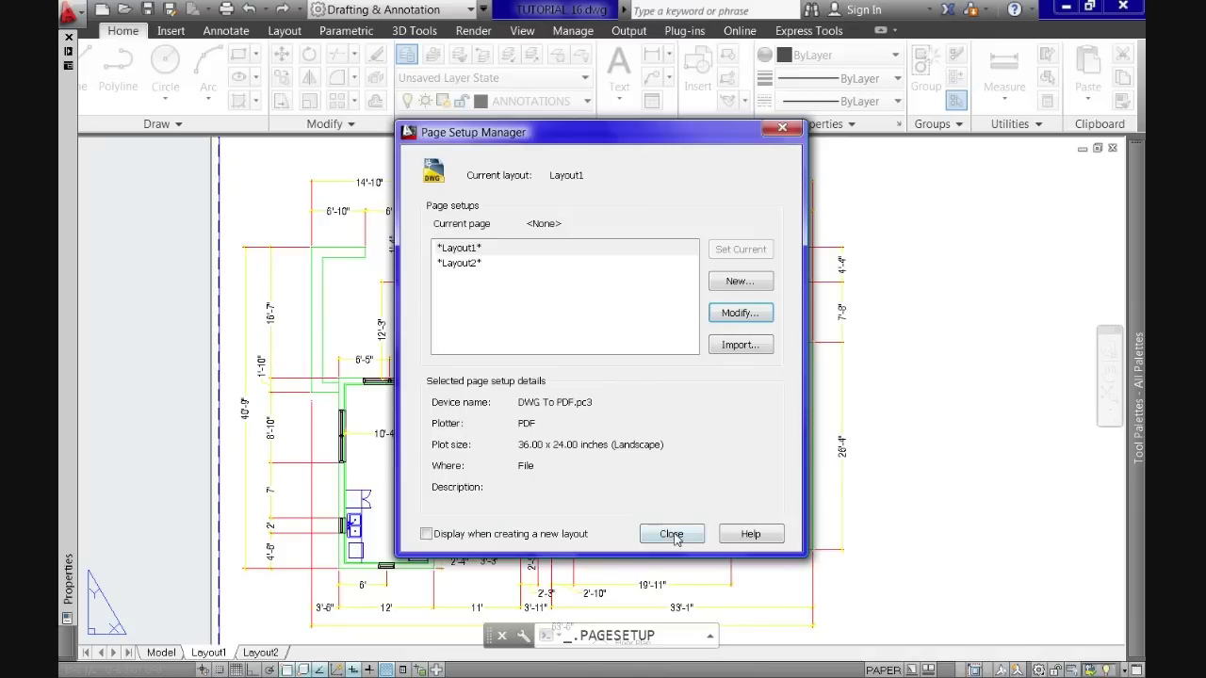
pyautogui.click(671, 534)
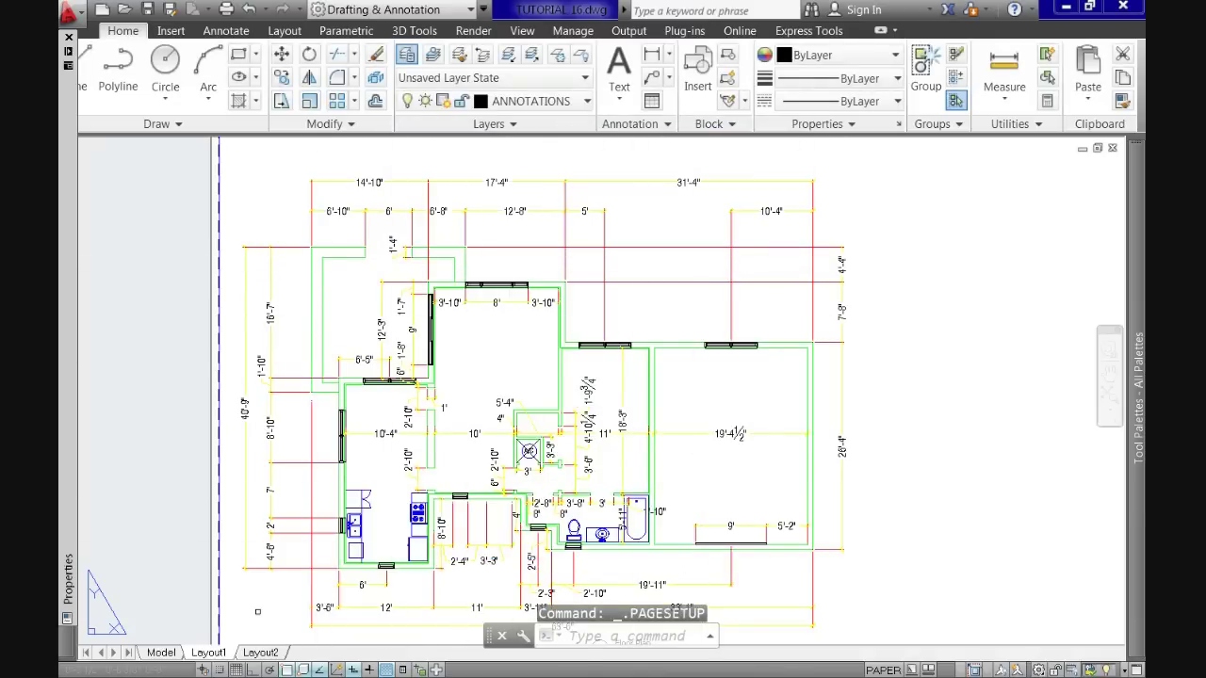
# Look through the linetype and lineweight choices for objects in model space without changing either
pyautogui.click(172, 652)
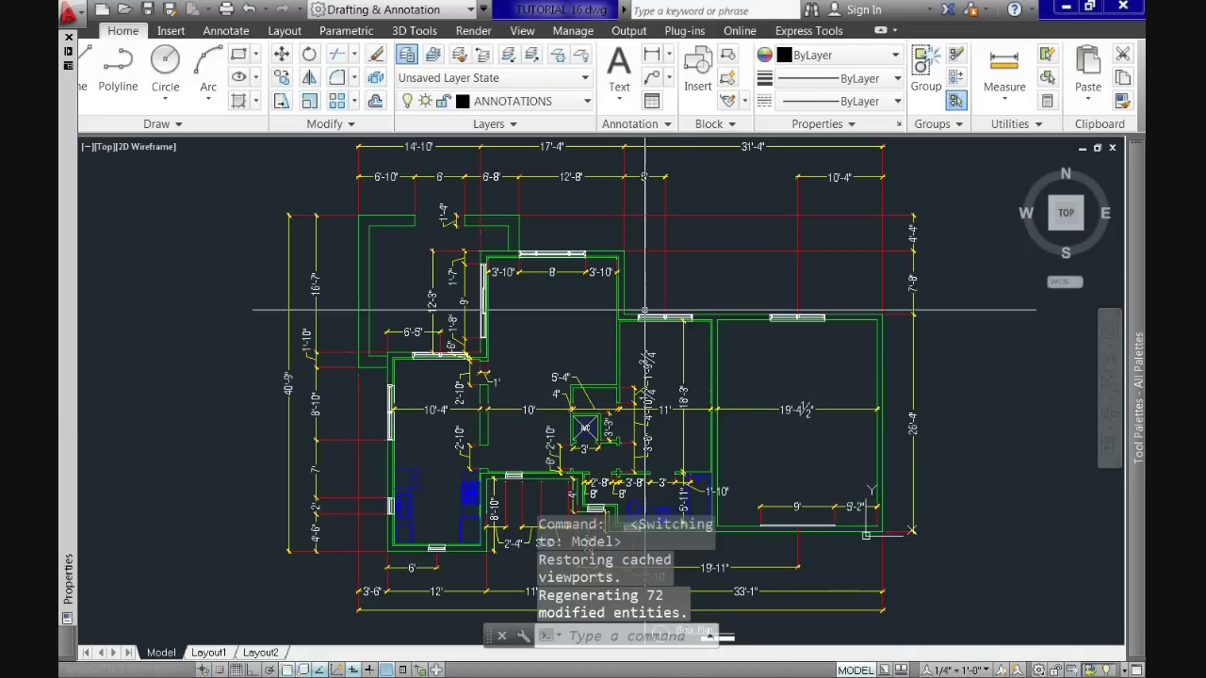
pyautogui.scroll(2, 670, 256)
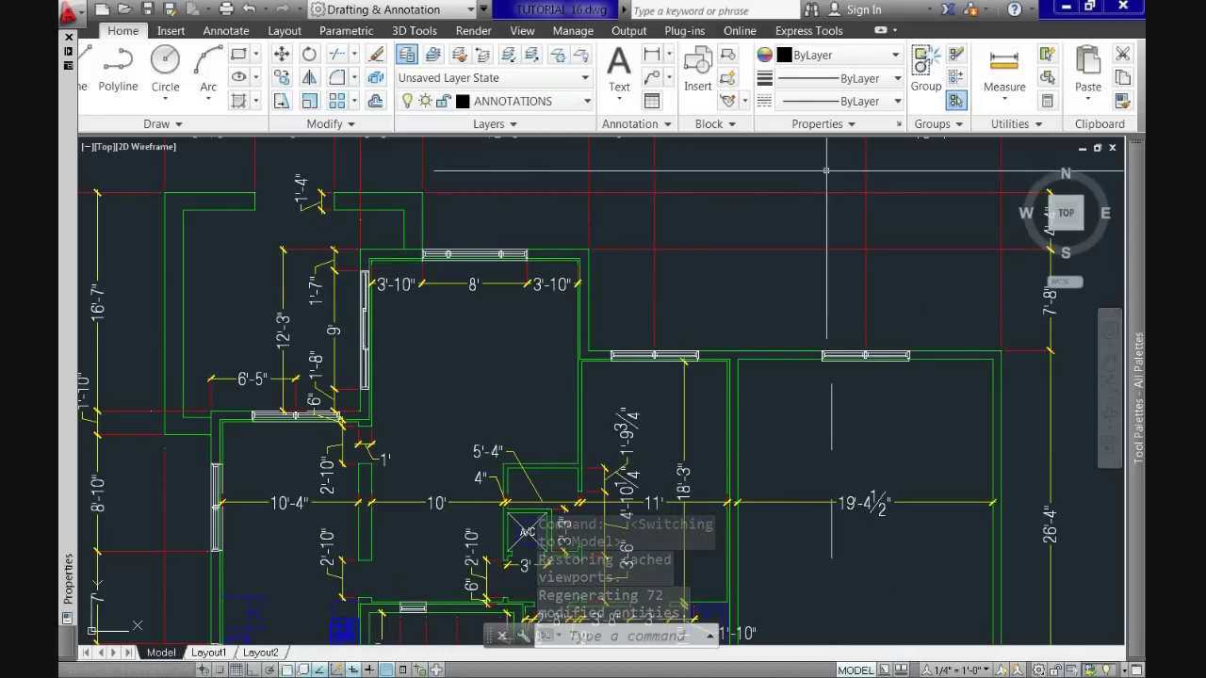
pyautogui.click(896, 103)
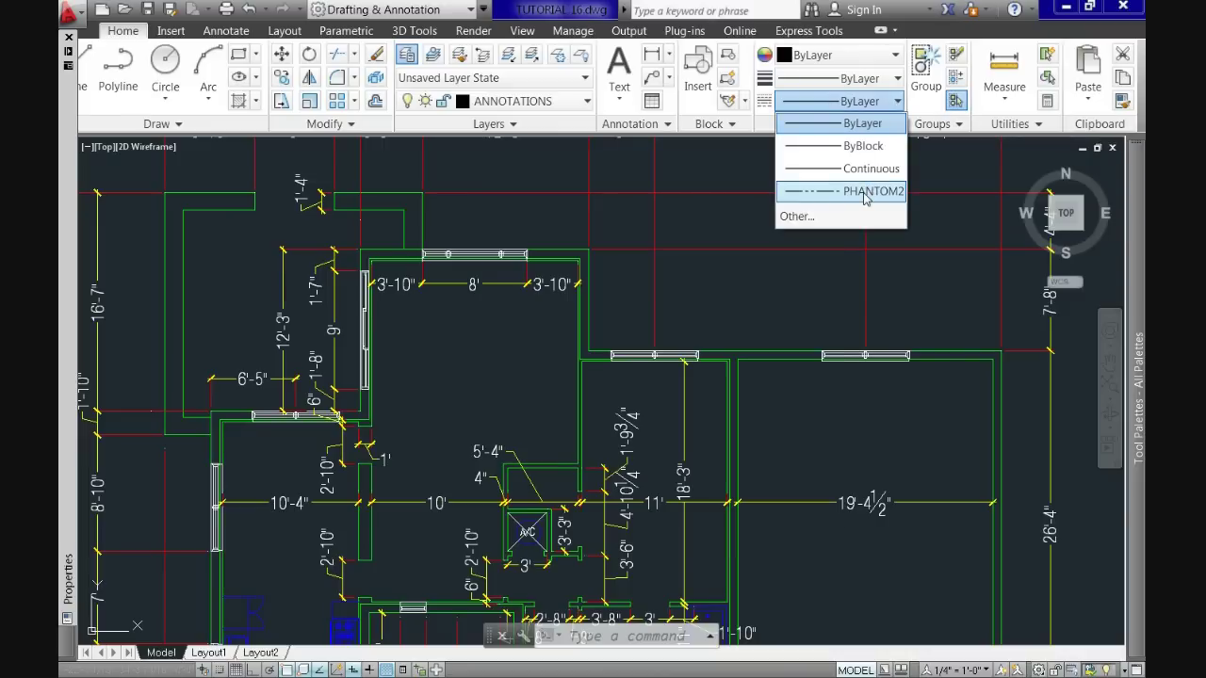
pyautogui.click(896, 82)
pyautogui.click(896, 80)
pyautogui.click(895, 192)
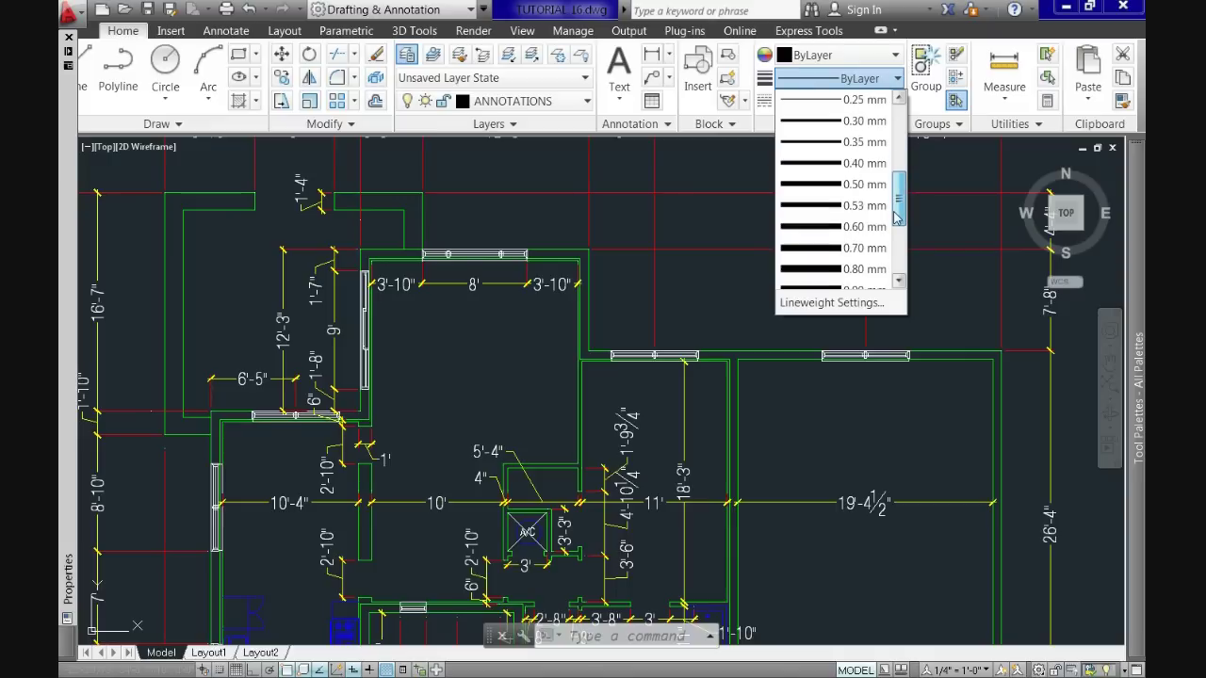
pyautogui.click(737, 215)
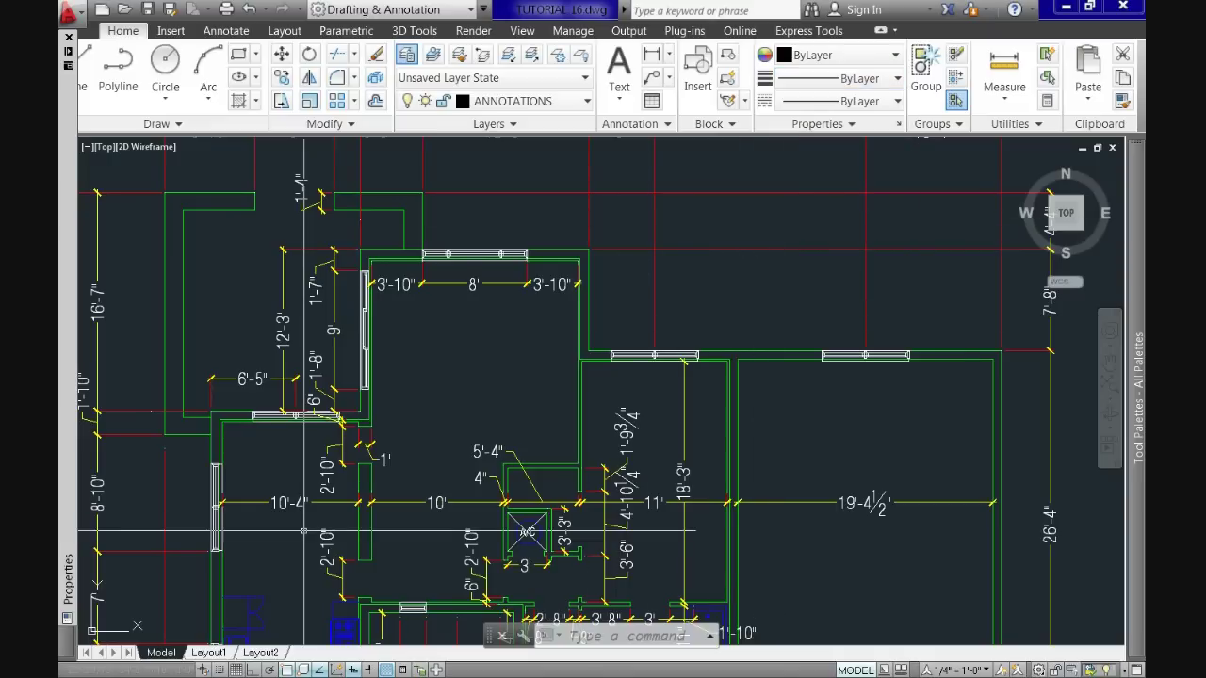
# Return to Layout1 and review the colors, linetypes and lineweights assigned to the drawing's layers
pyautogui.click(209, 653)
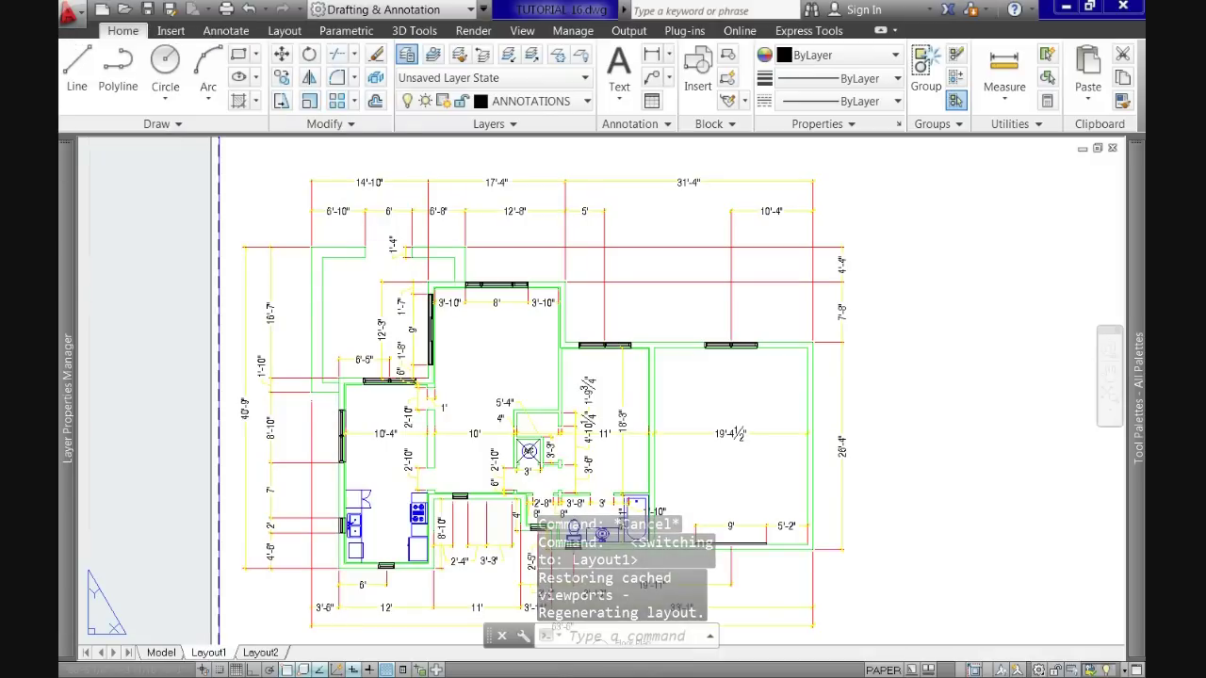
pyautogui.moveTo(75, 326)
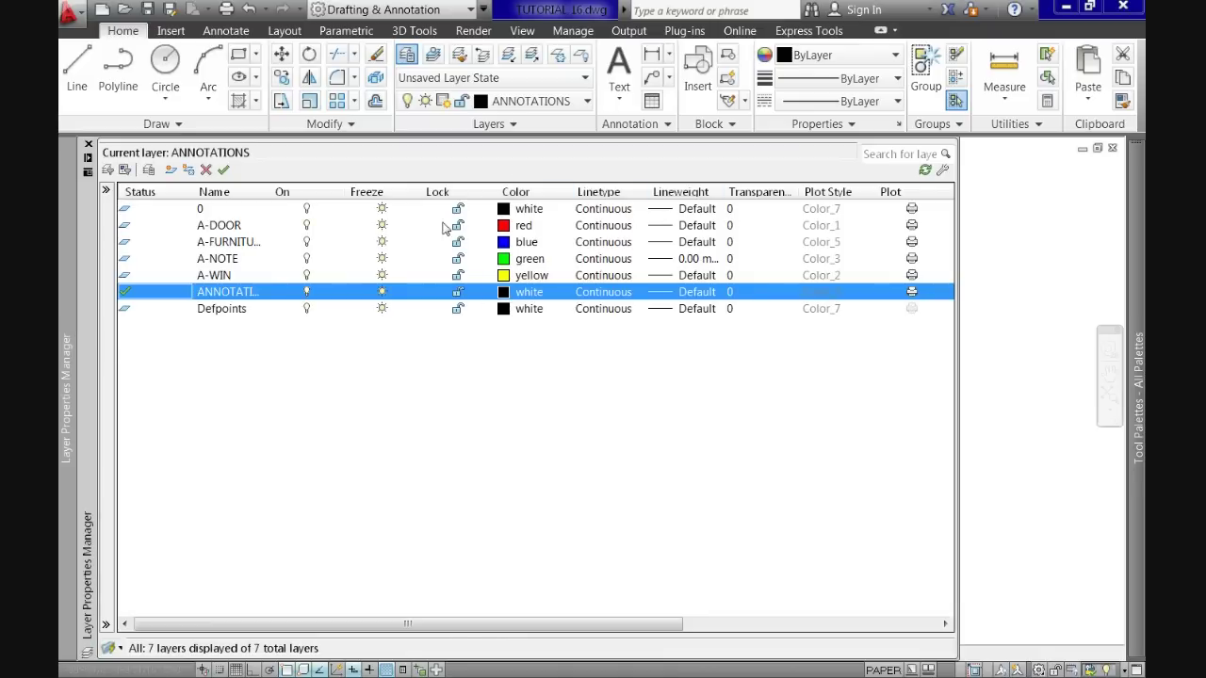
pyautogui.click(1032, 425)
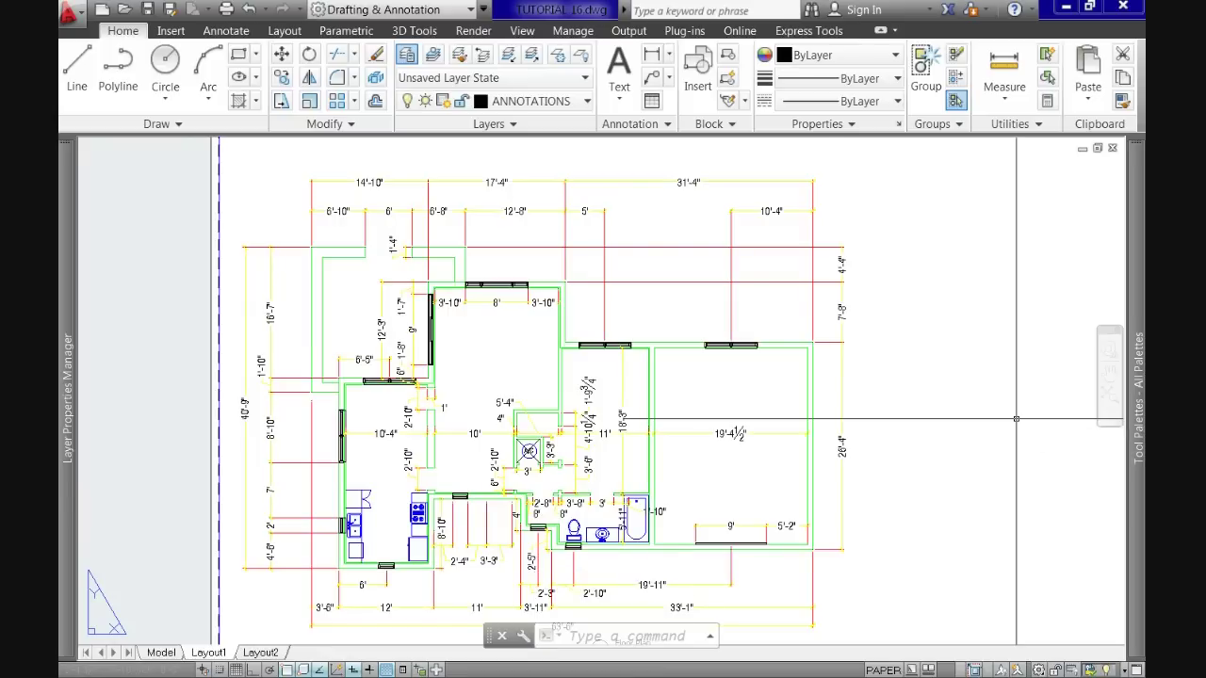
# Assign the Grayscale.ctb plot style table in Layout1's page setup
pyautogui.rightClick(215, 653)
pyautogui.click(320, 536)
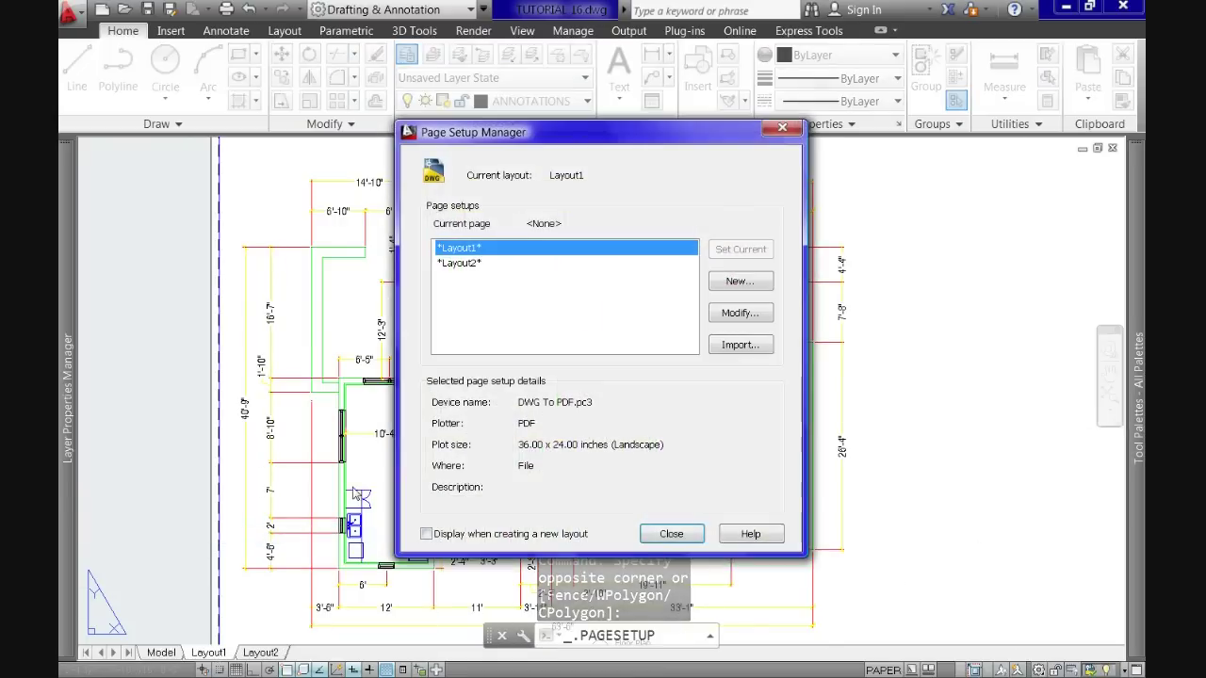
pyautogui.click(740, 313)
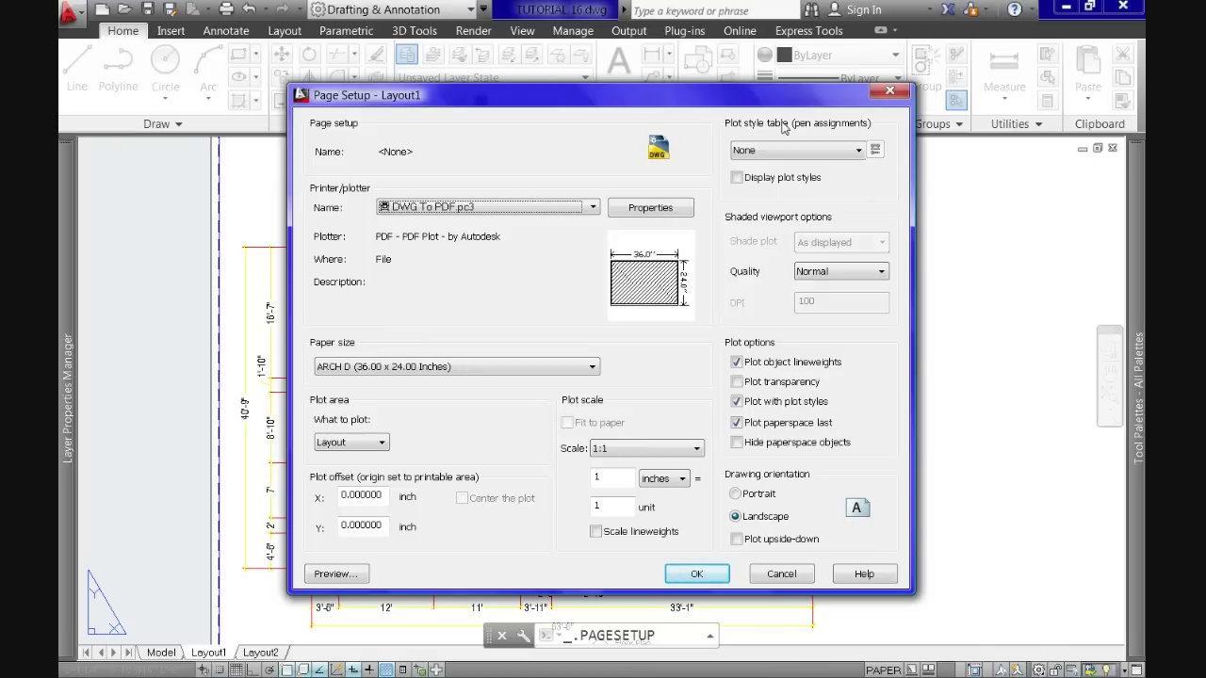
pyautogui.click(858, 151)
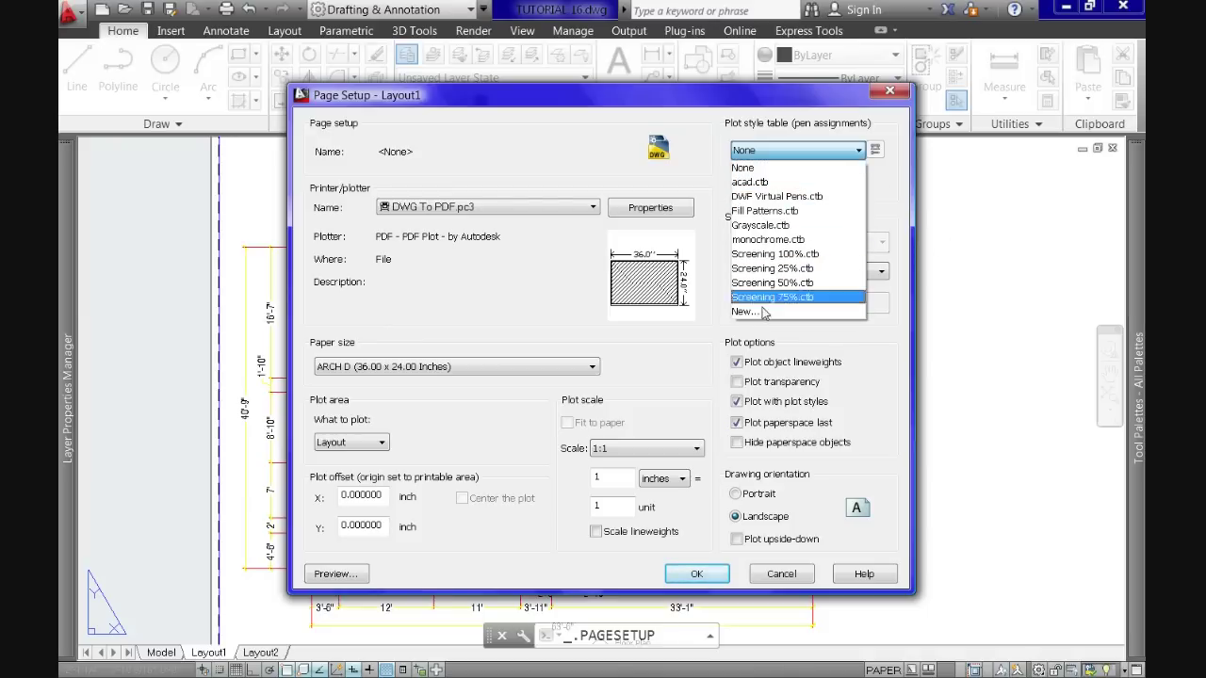
pyautogui.click(796, 226)
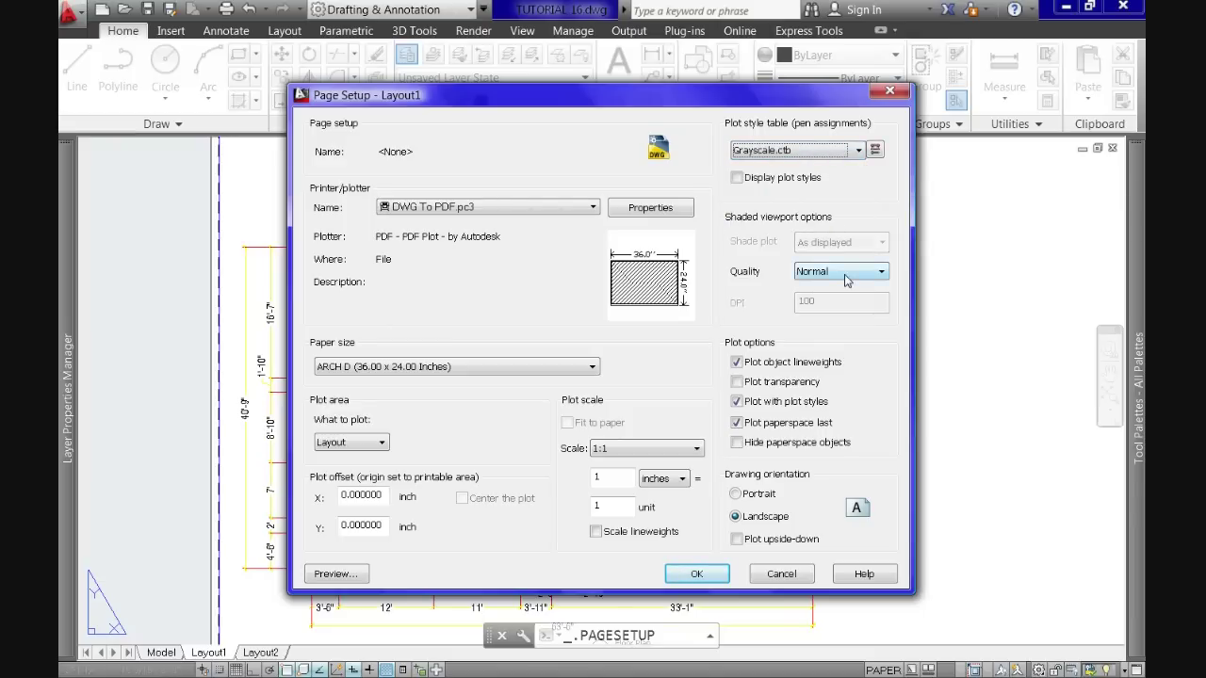
# Enable Display plot styles for Layout1, accept the page setup and close the Page Setup Manager
pyautogui.moveTo(629, 106); pyautogui.dragTo(768, 97)
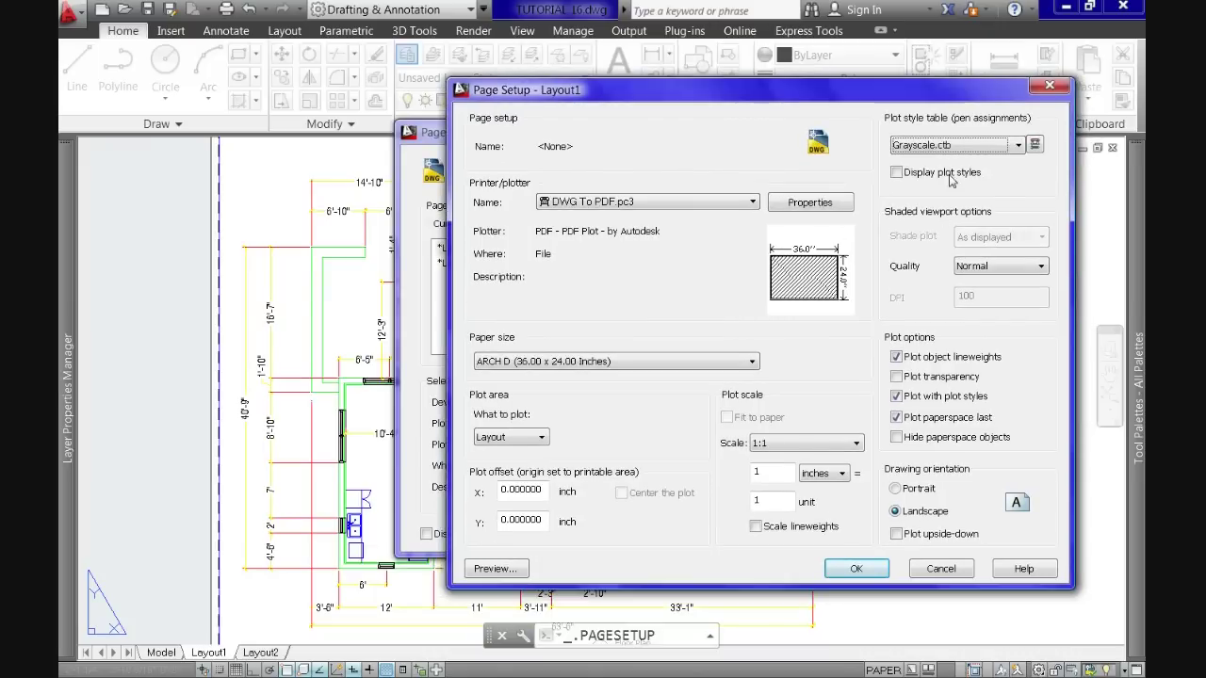
pyautogui.click(896, 173)
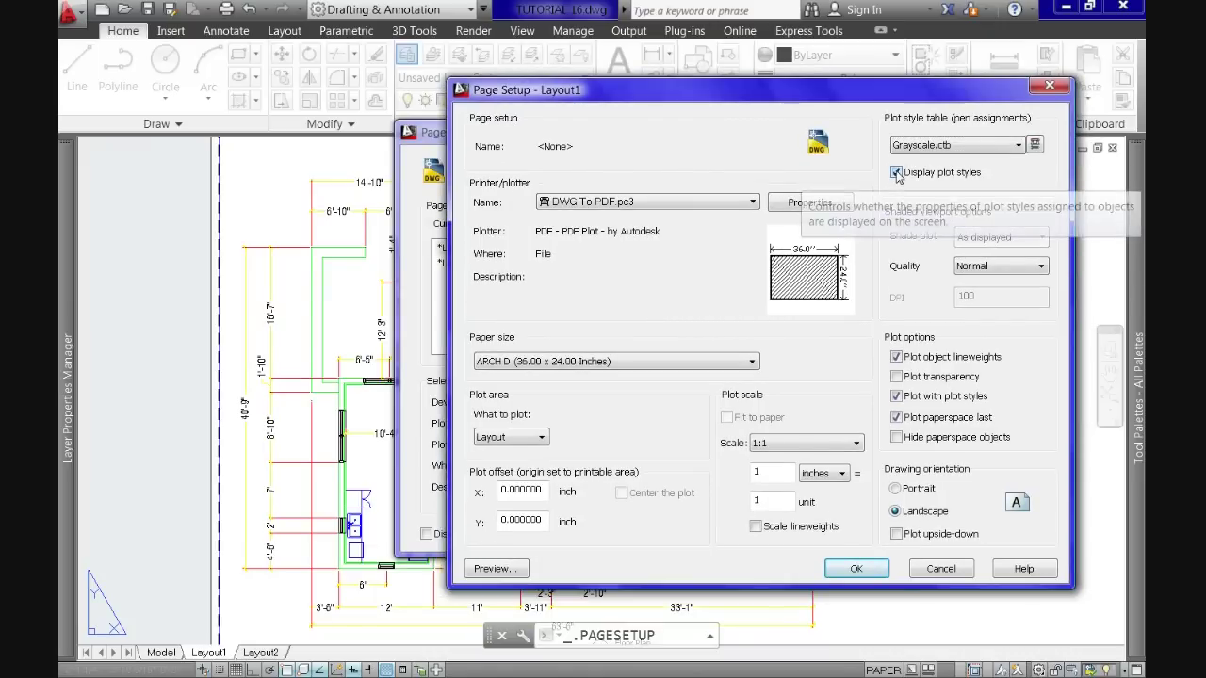
pyautogui.click(896, 174)
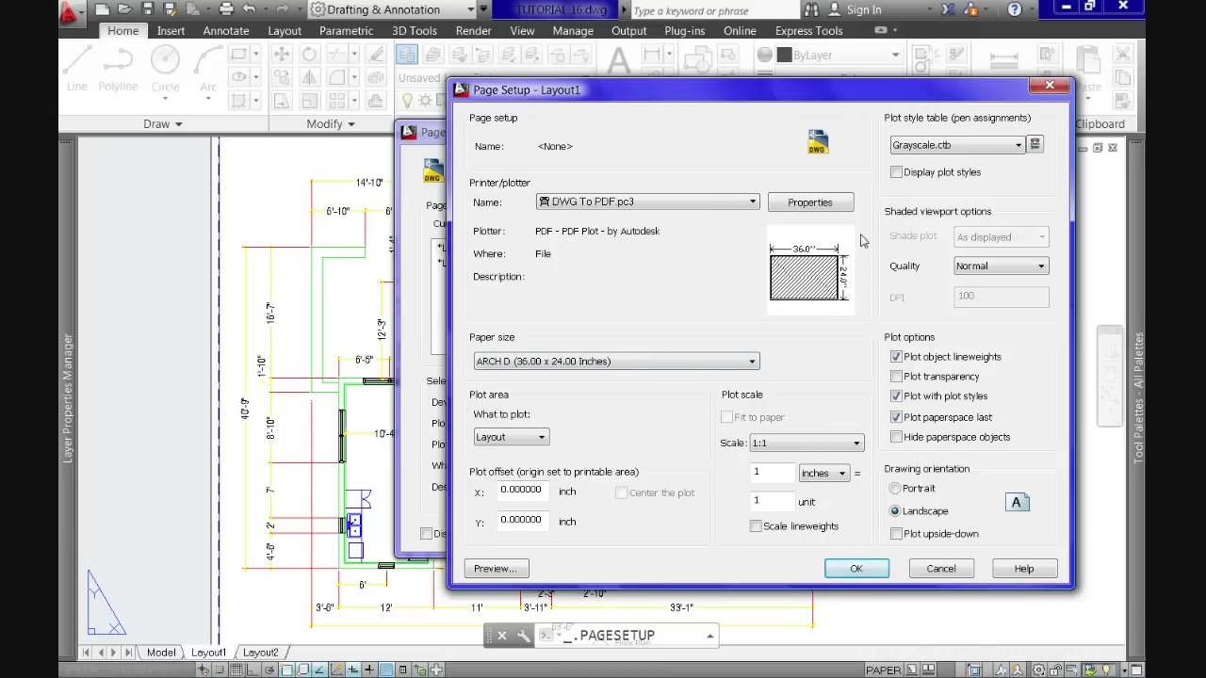
pyautogui.click(857, 569)
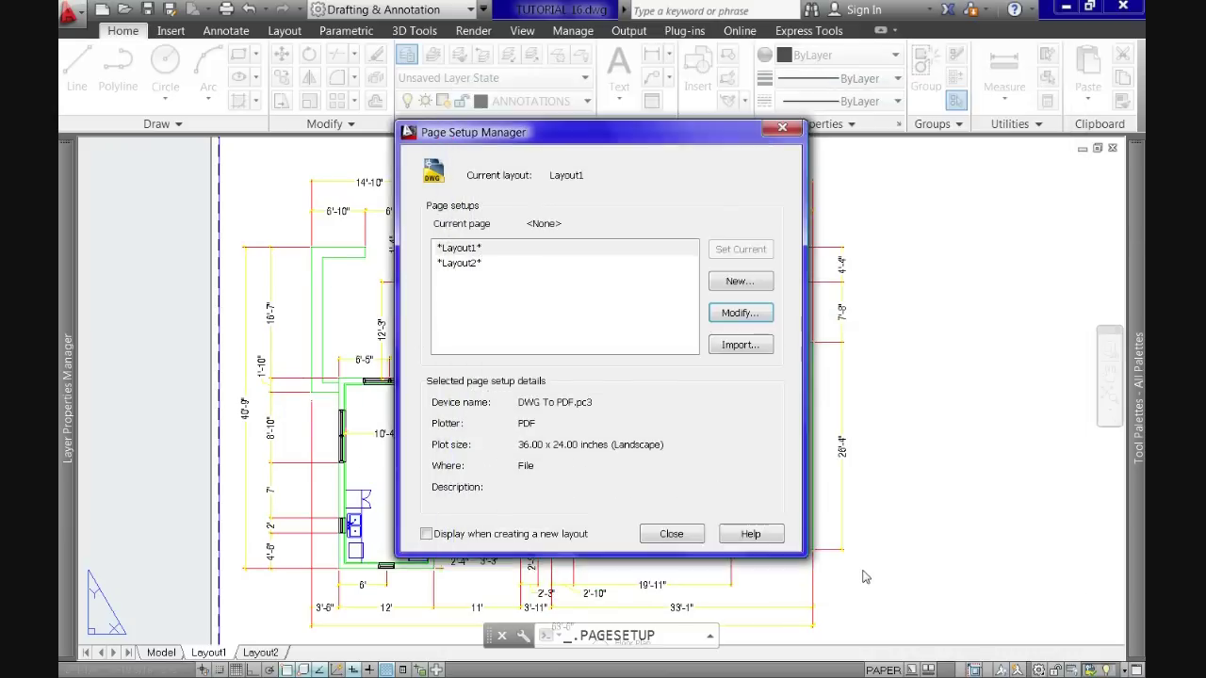
pyautogui.click(671, 534)
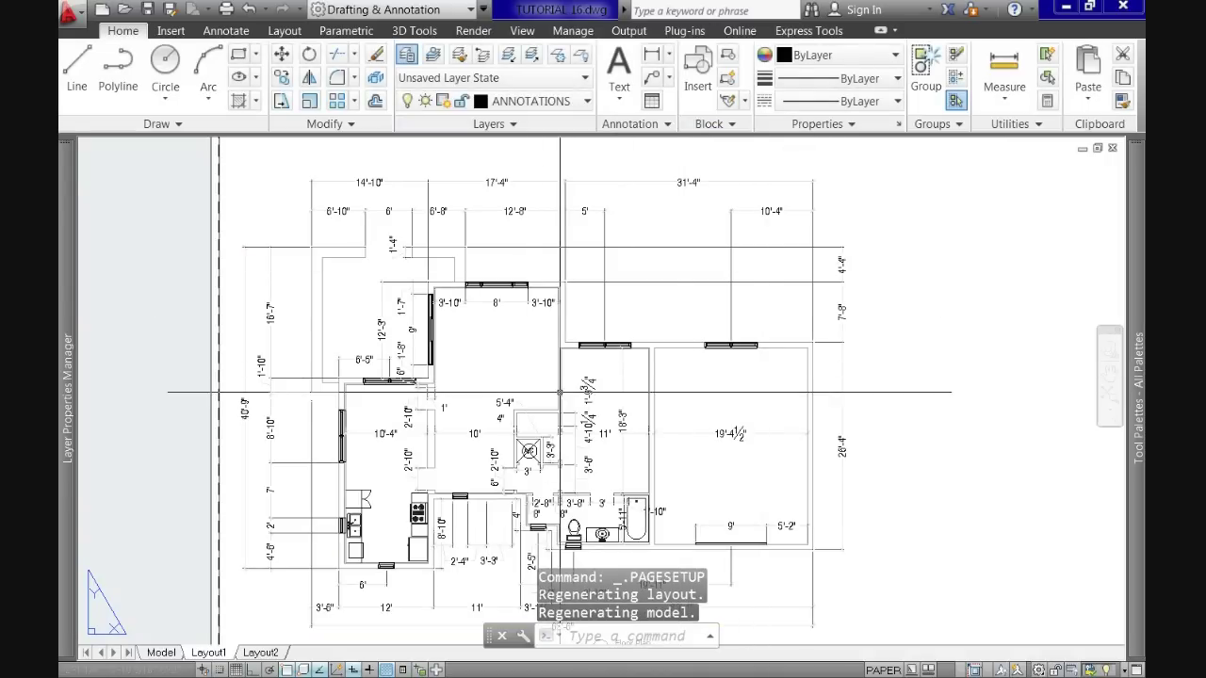
# Narrow the floor plan viewport by stretching its upper-right corner horizontally to just past the plan's right-hand dimensions
pyautogui.scroll(-3, 580, 415)
pyautogui.moveTo(669, 428); pyautogui.dragTo(499, 419, button='middle')
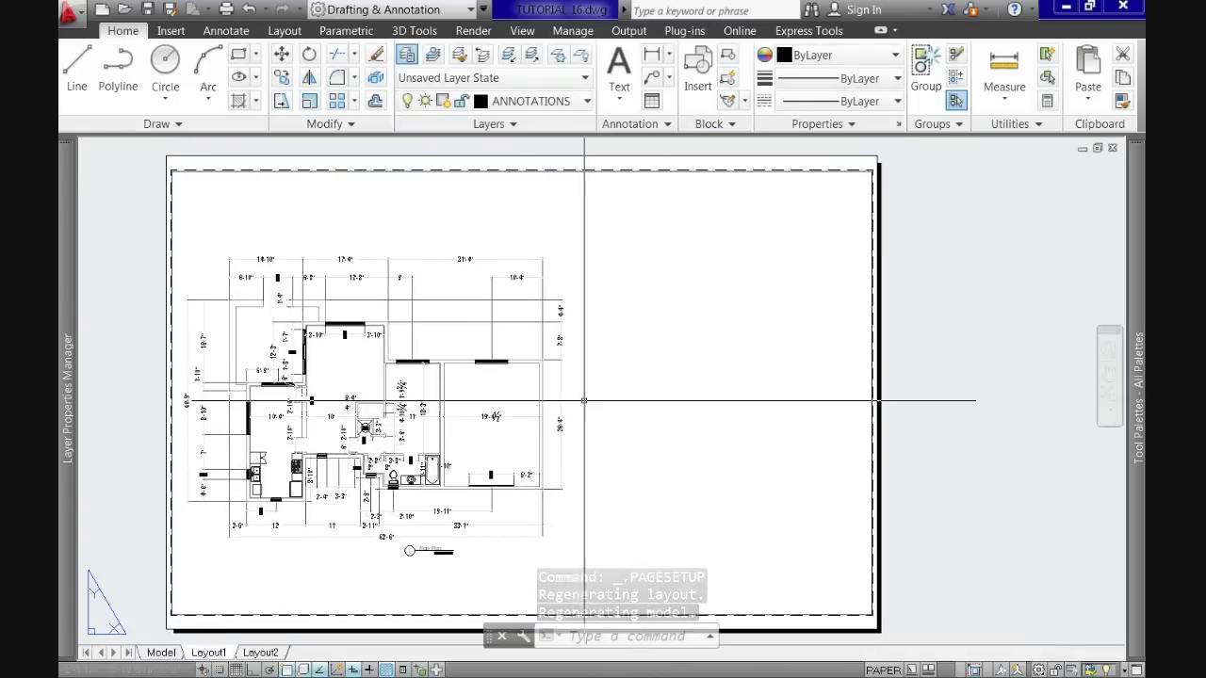
pyautogui.scroll(4, 872, 152)
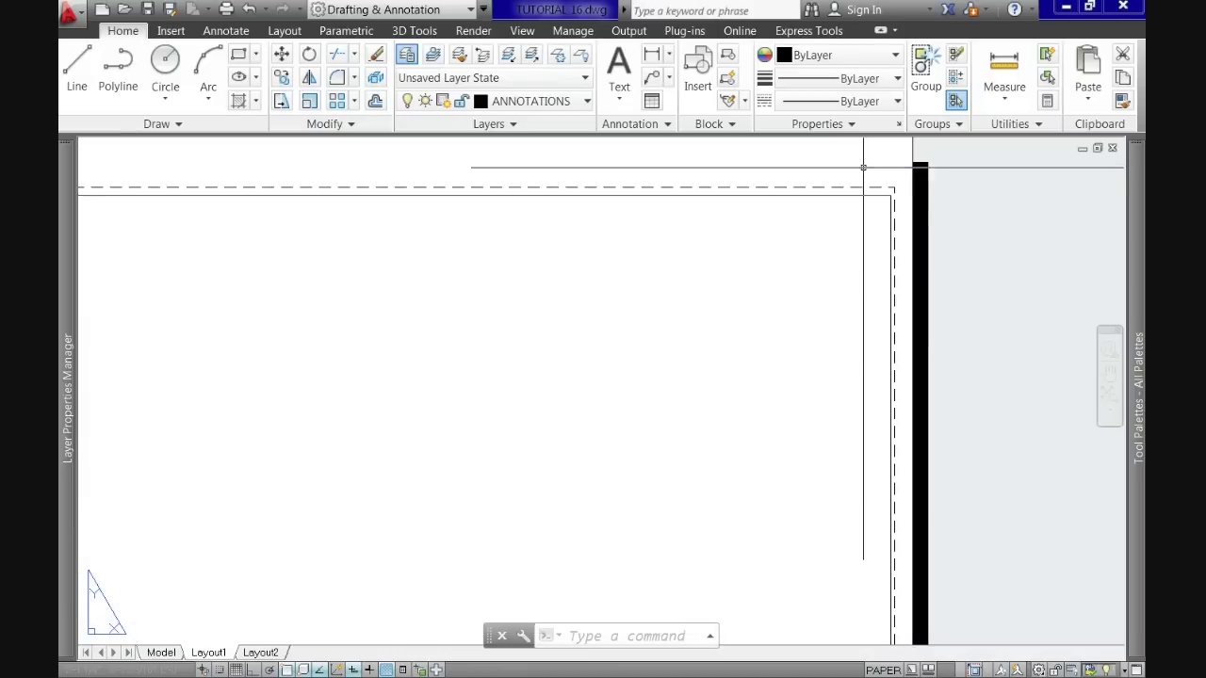
pyautogui.click(891, 195)
pyautogui.scroll(-3, 868, 238)
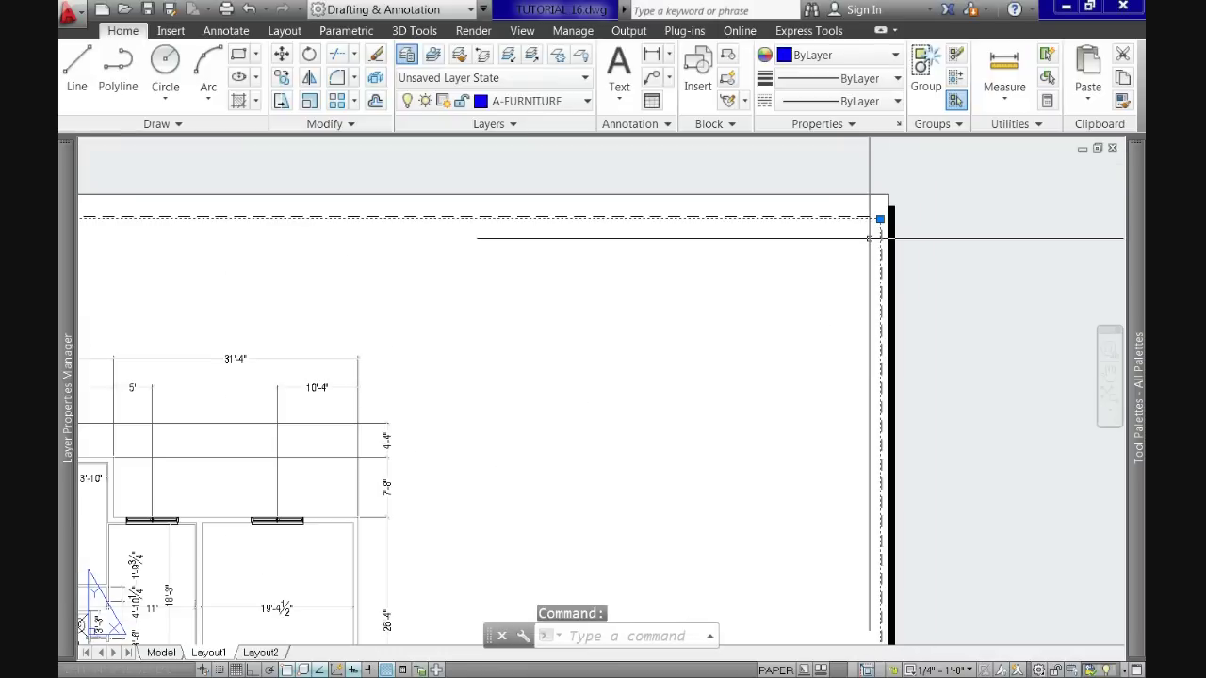
pyautogui.scroll(-2, 869, 238)
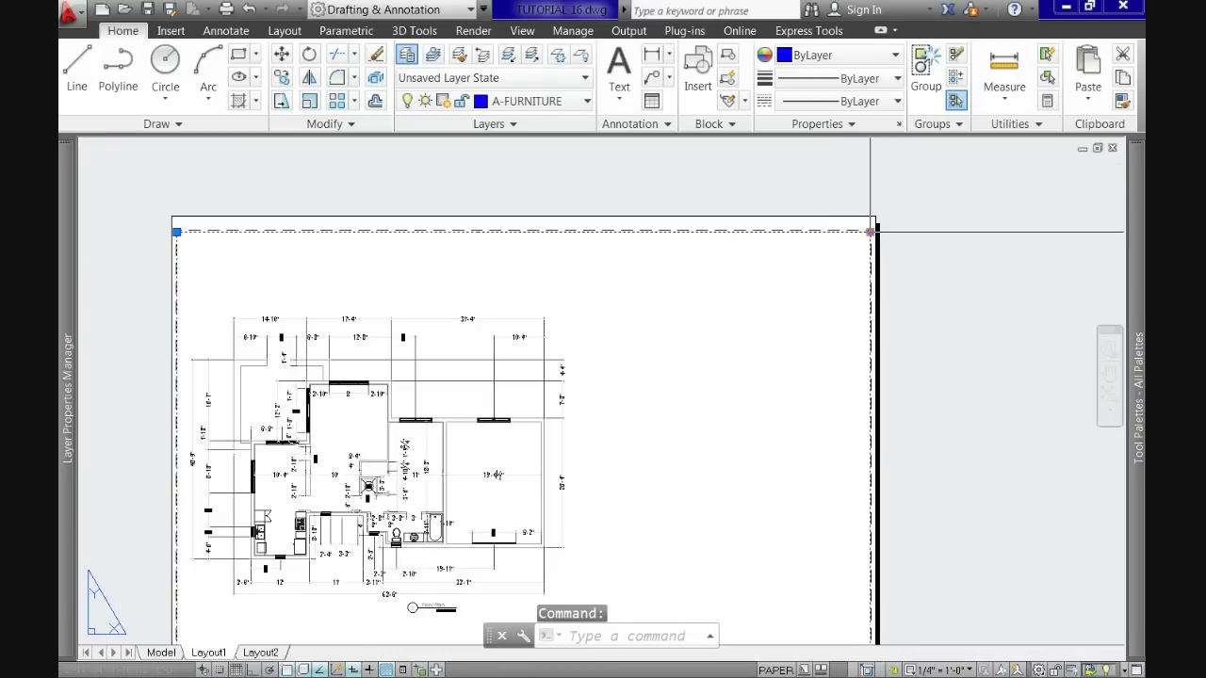
pyautogui.click(869, 231)
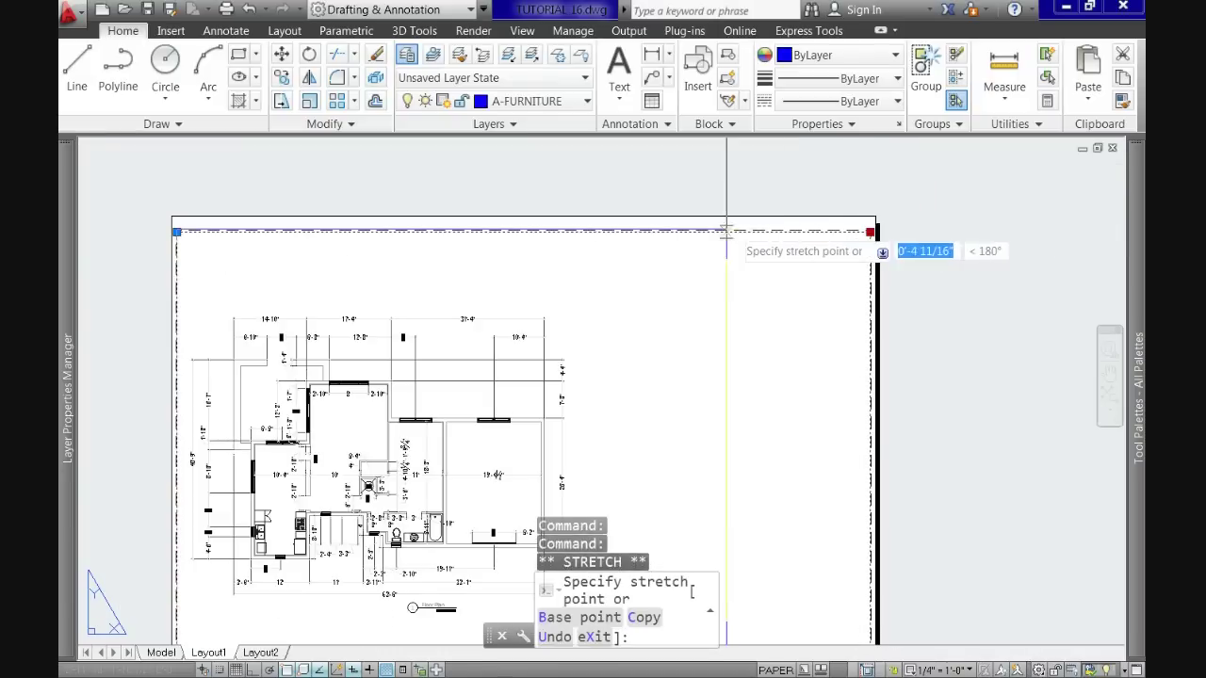
pyautogui.click(585, 230)
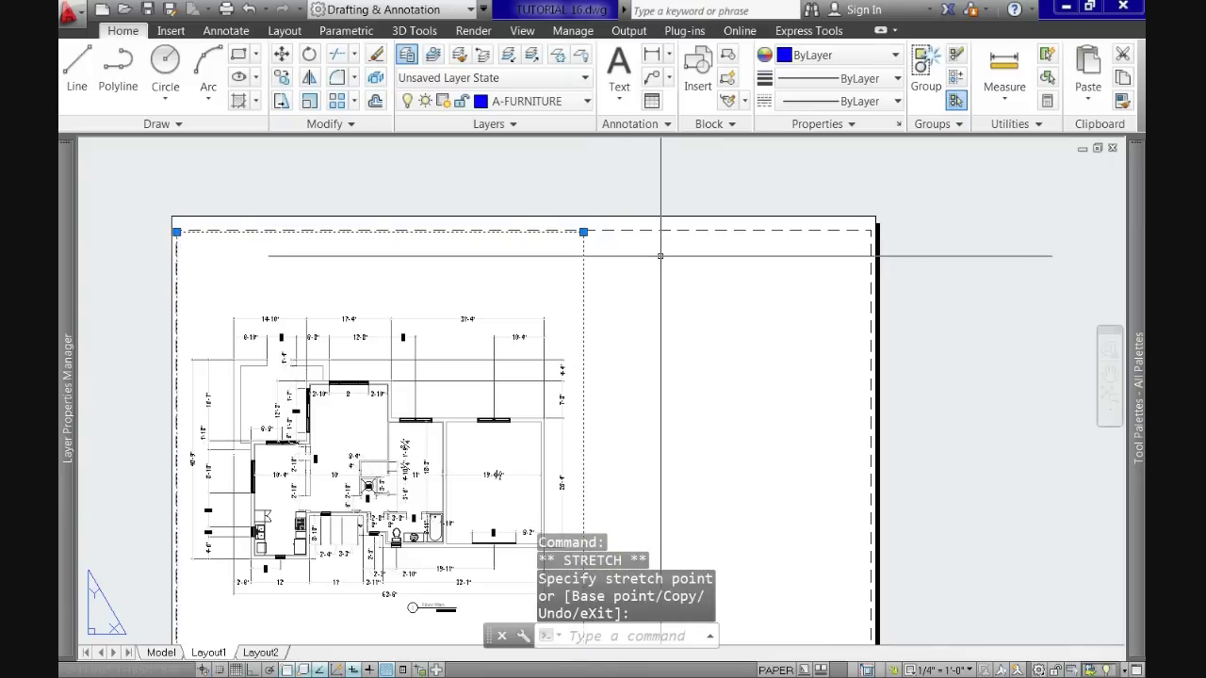
pyautogui.press('Escape')
# Create a rectangular viewport from the floor plan viewport's upper-right corner to the right printable margin, about halfway down the sheet
pyautogui.moveTo(660, 256)
pyautogui.mouseDown(button='middle')
pyautogui.moveTo(692, 229)
pyautogui.moveTo(677, 234)
pyautogui.mouseUp(button='middle')
pyautogui.click(283, 31)
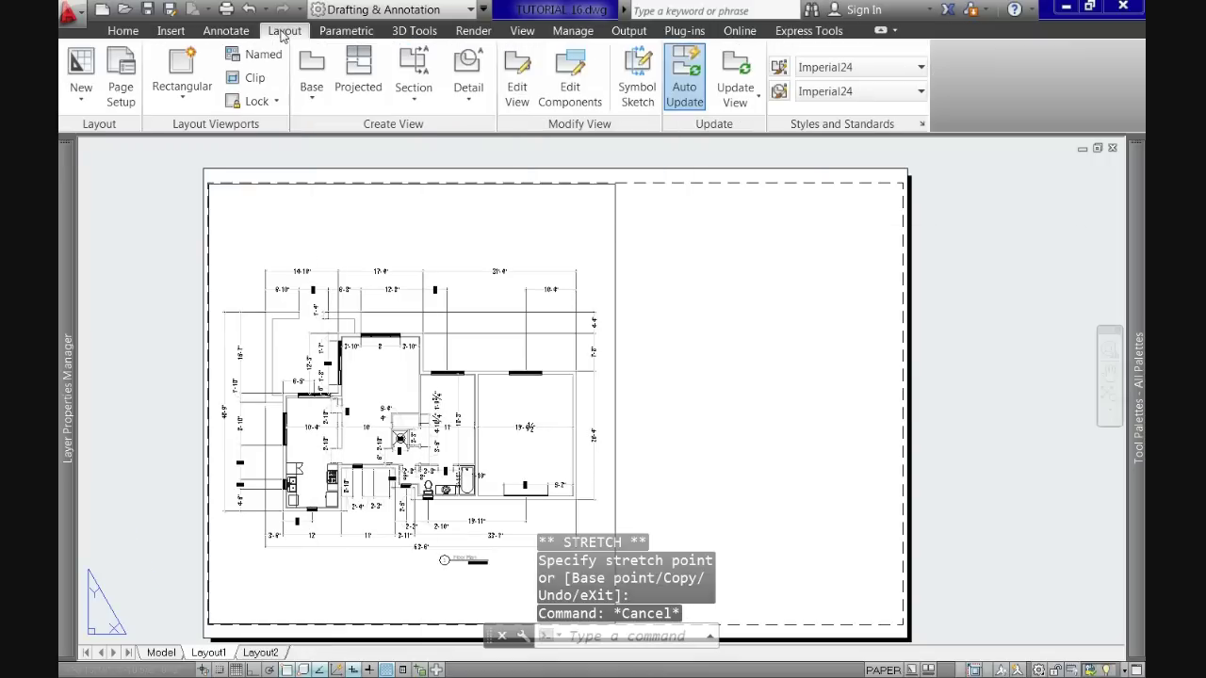
pyautogui.click(191, 102)
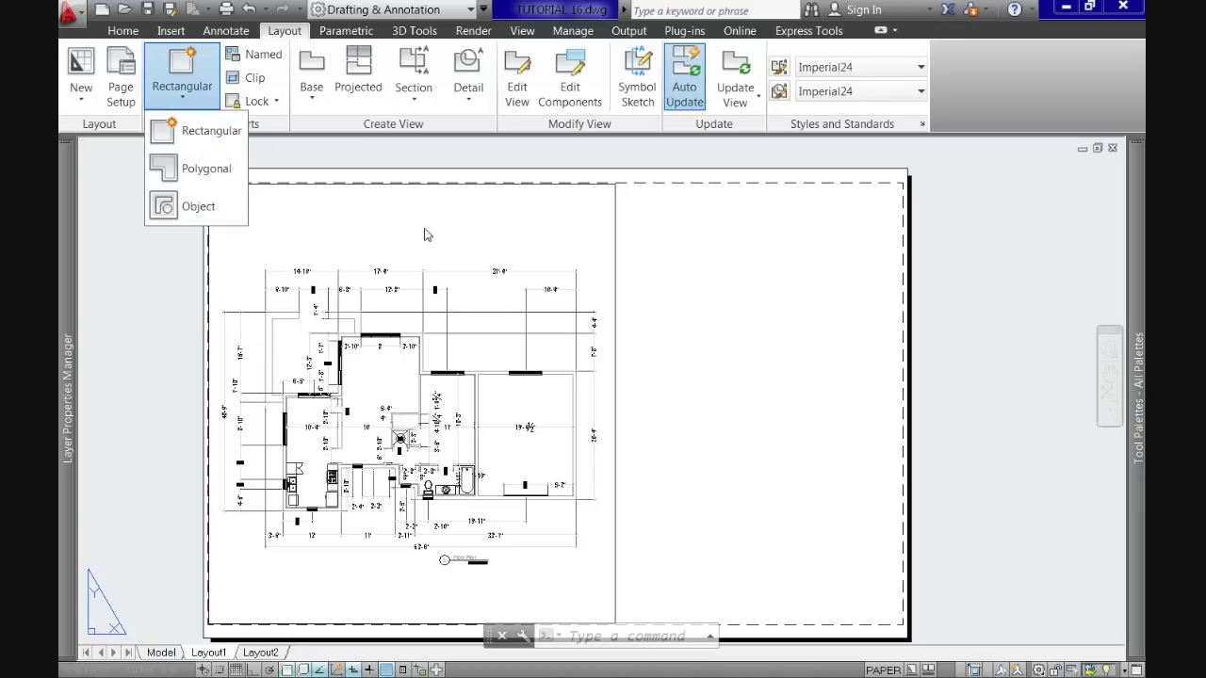
pyautogui.click(200, 131)
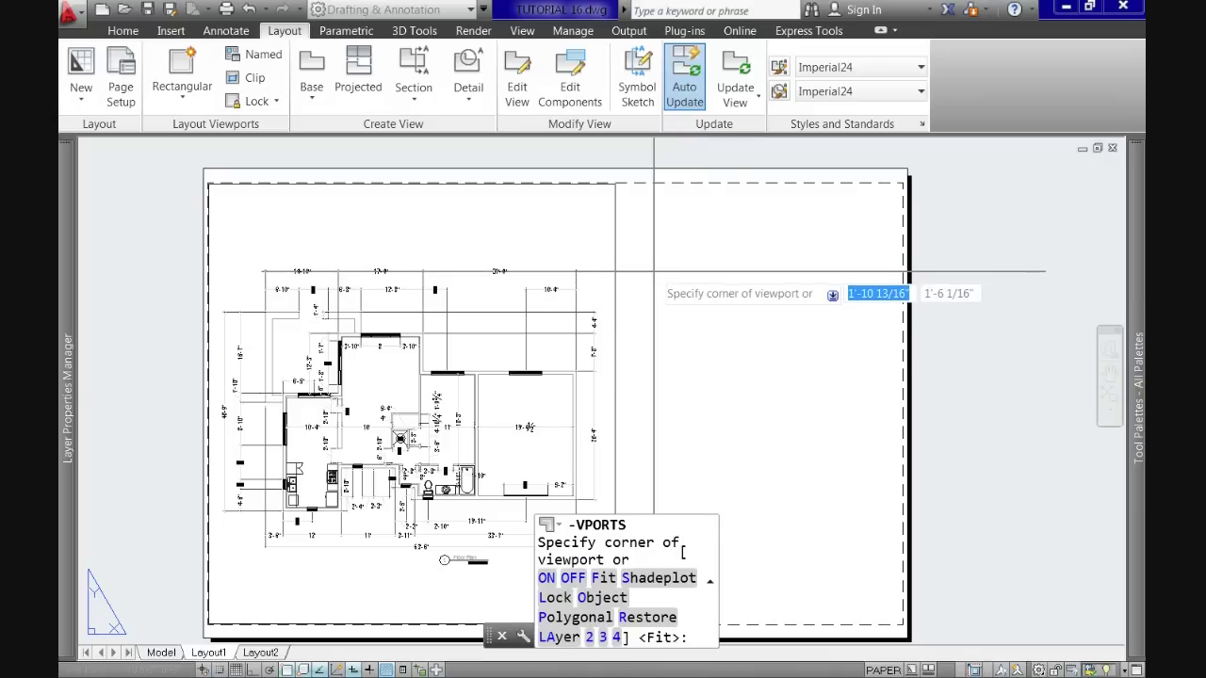
pyautogui.click(615, 184)
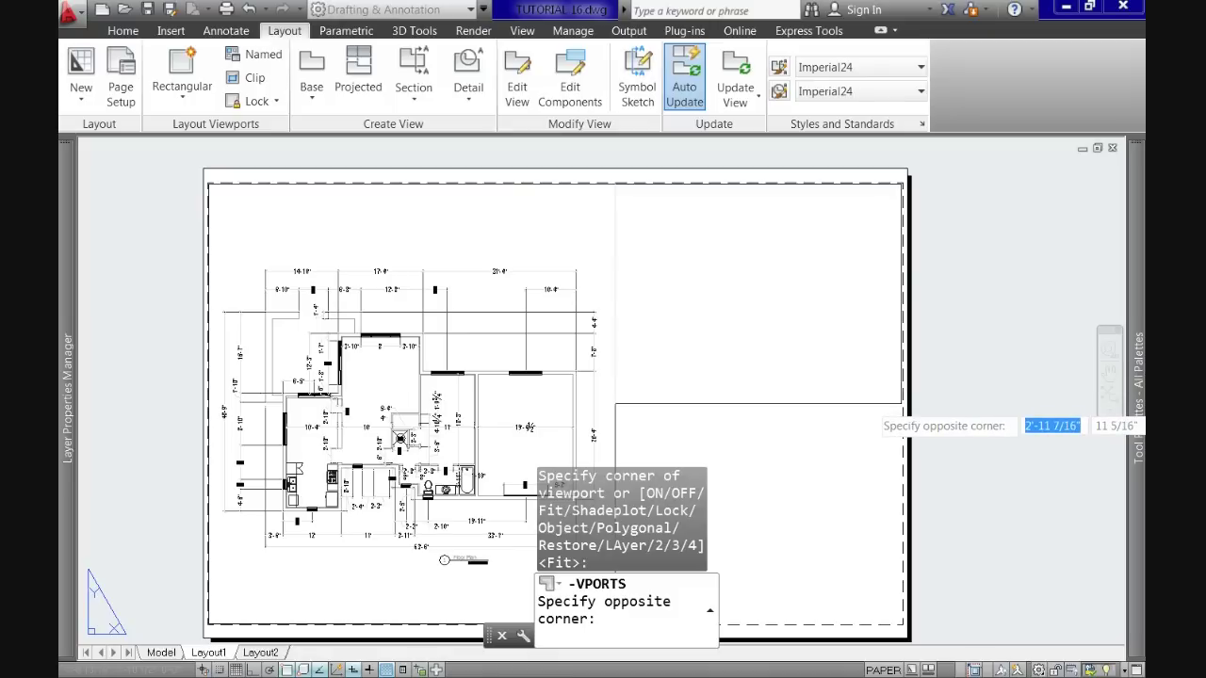
pyautogui.click(902, 403)
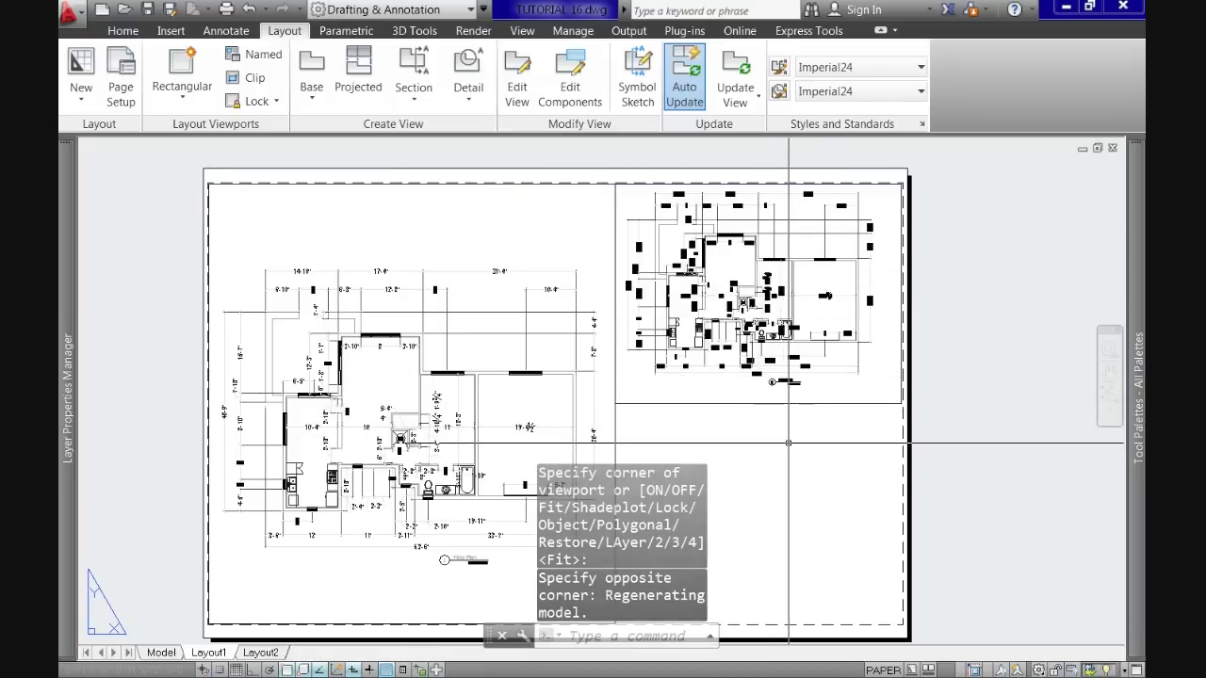
# Create a second rectangular viewport directly below the new one, filling the sheet's remaining lower-right area
pyautogui.click(185, 64)
pyautogui.click(192, 132)
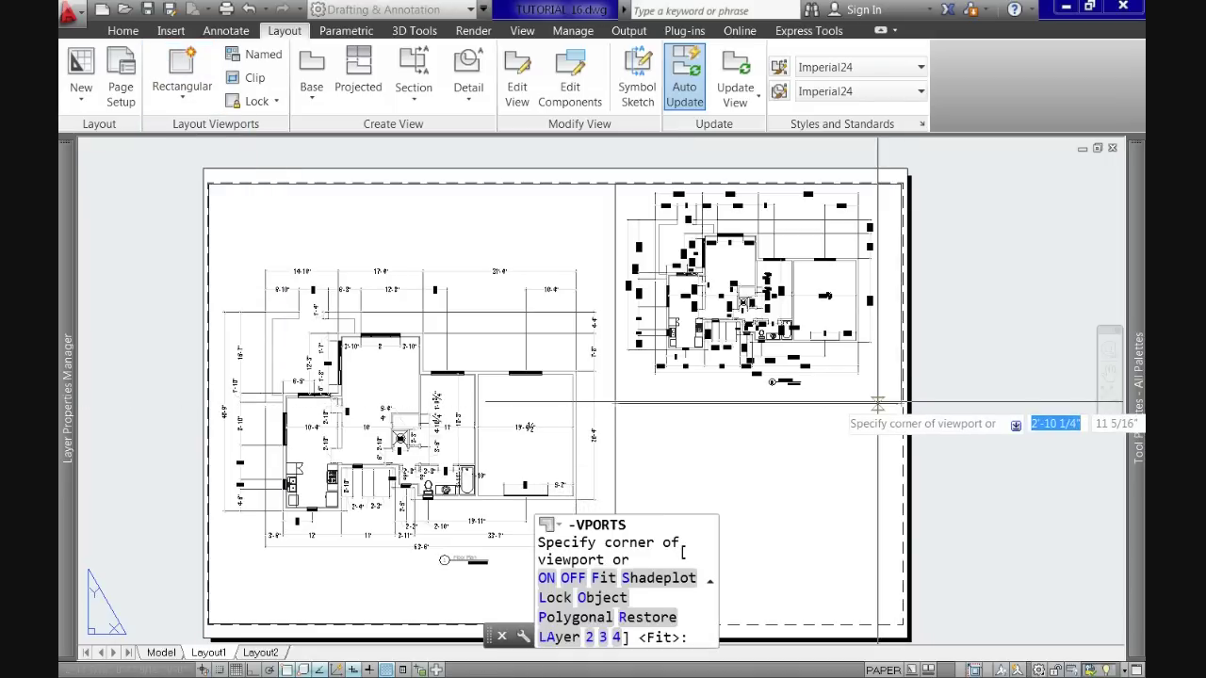
pyautogui.click(900, 404)
pyautogui.scroll(-2, 900, 403)
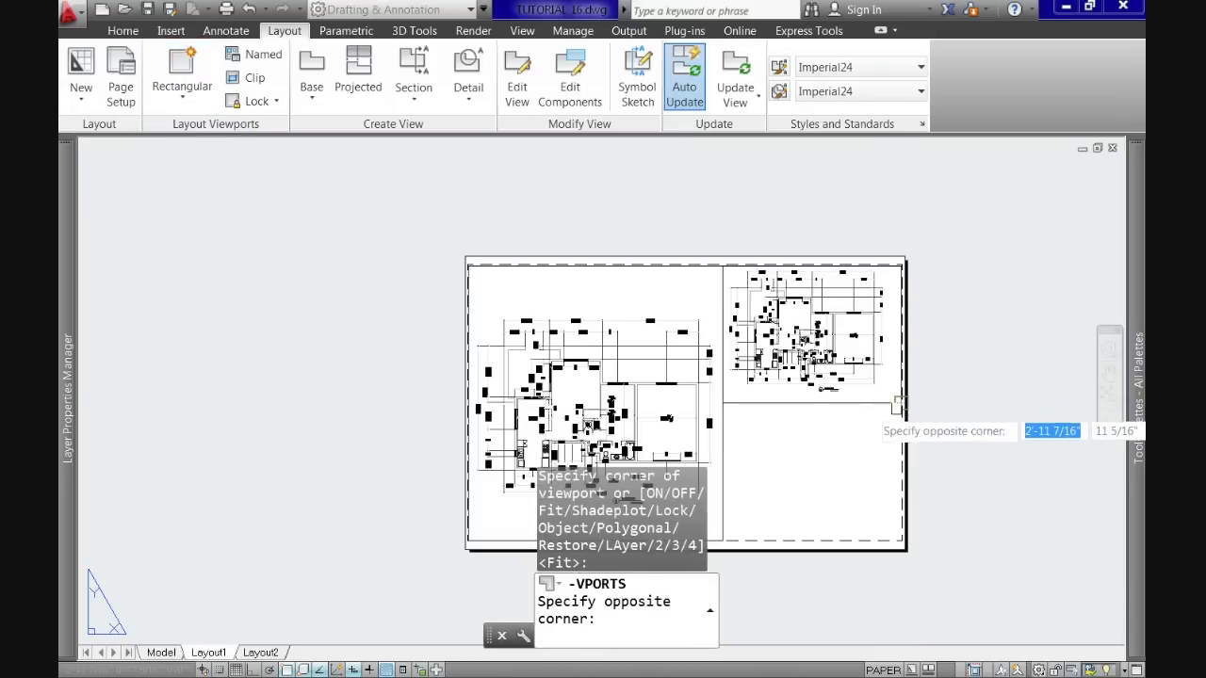
pyautogui.moveTo(900, 403); pyautogui.dragTo(899, 256, button='middle')
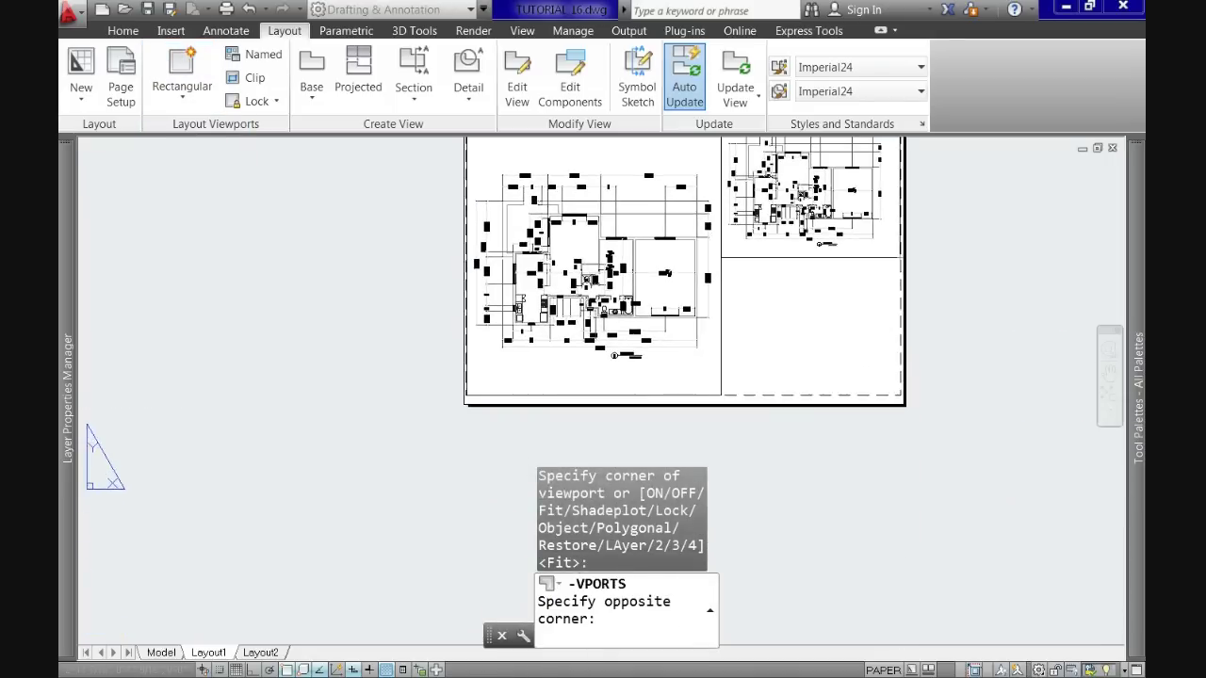
pyautogui.click(720, 396)
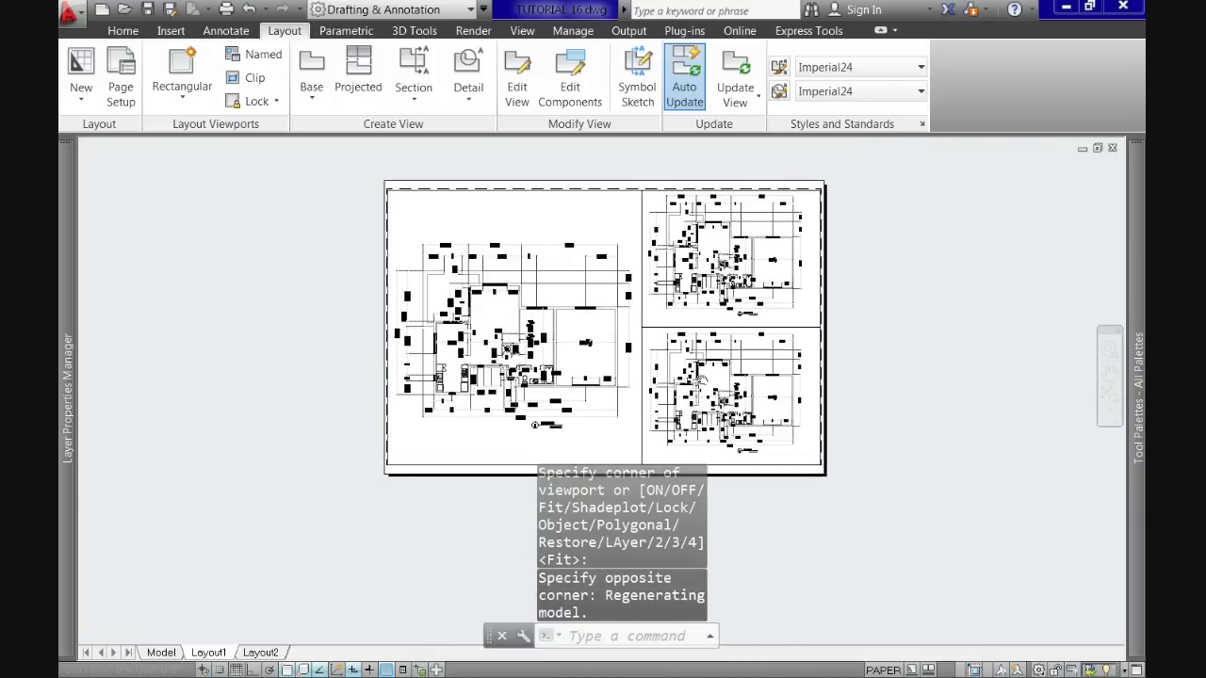
# Fit the sheet in view, enter model space and cycle the active viewport among the layout's three viewports
pyautogui.middleClick(706, 372)
pyautogui.middleClick(705, 372)
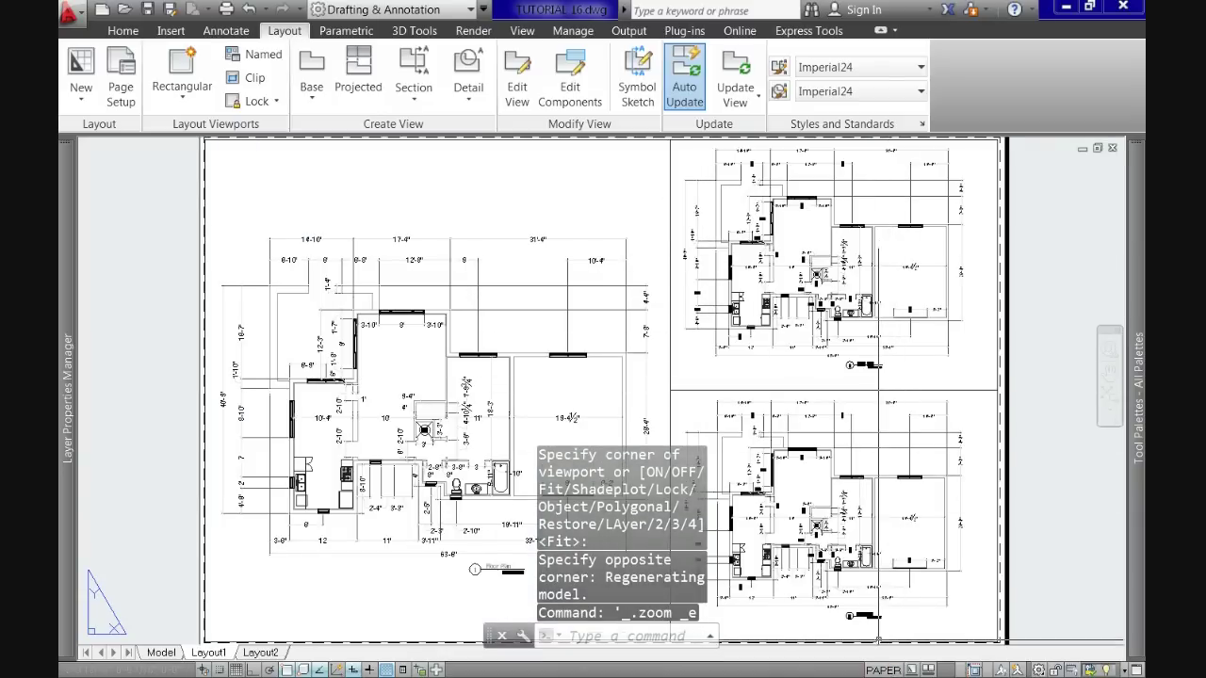
pyautogui.click(883, 670)
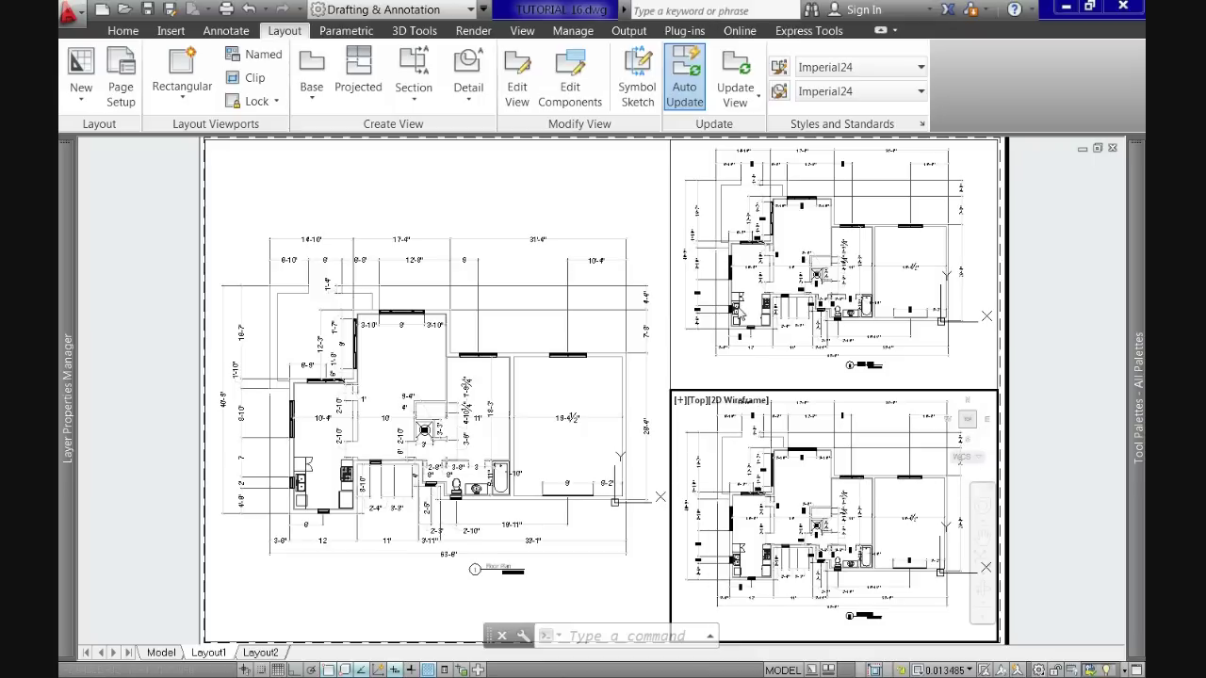
pyautogui.click(534, 548)
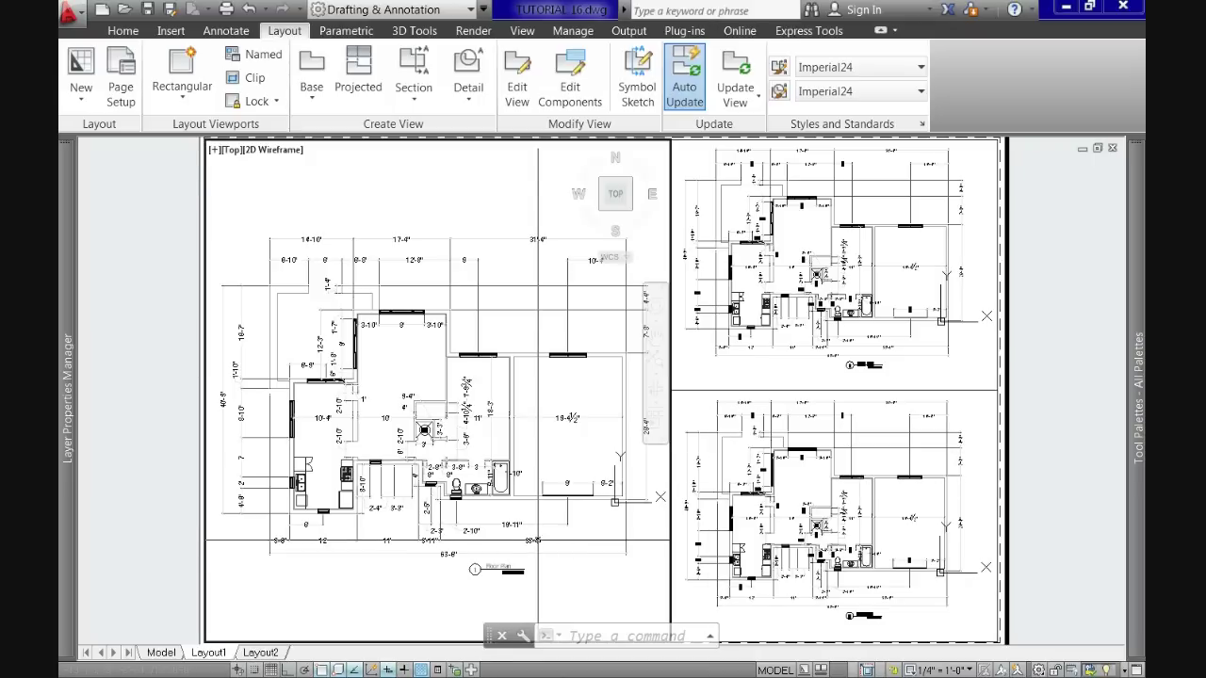
pyautogui.click(771, 322)
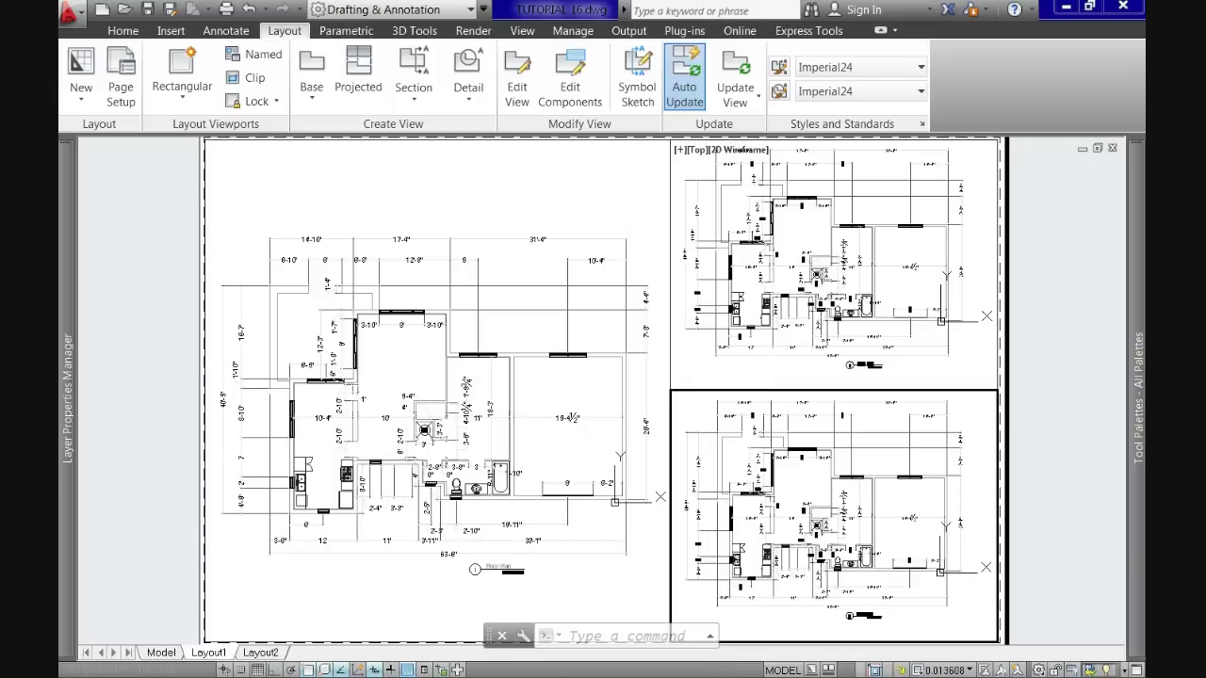
pyautogui.hotkey('ctrl', 'r')
pyautogui.hotkey('ctrl', 'r')
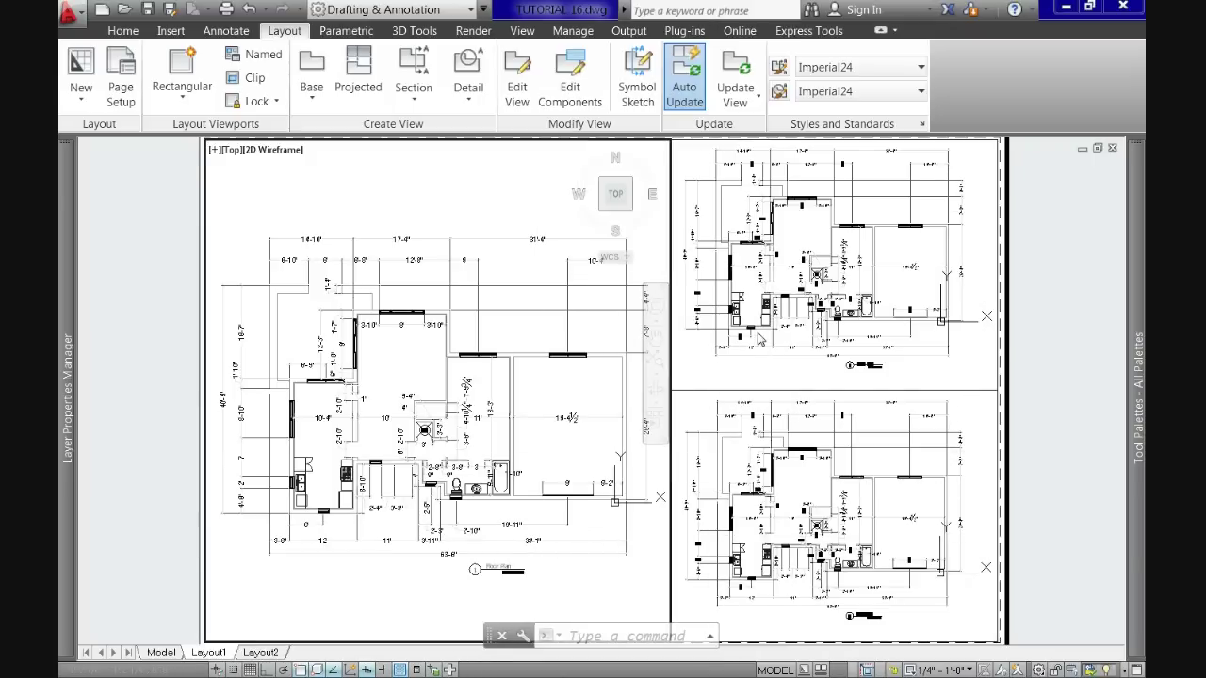
pyautogui.hotkey('ctrl', 'r')
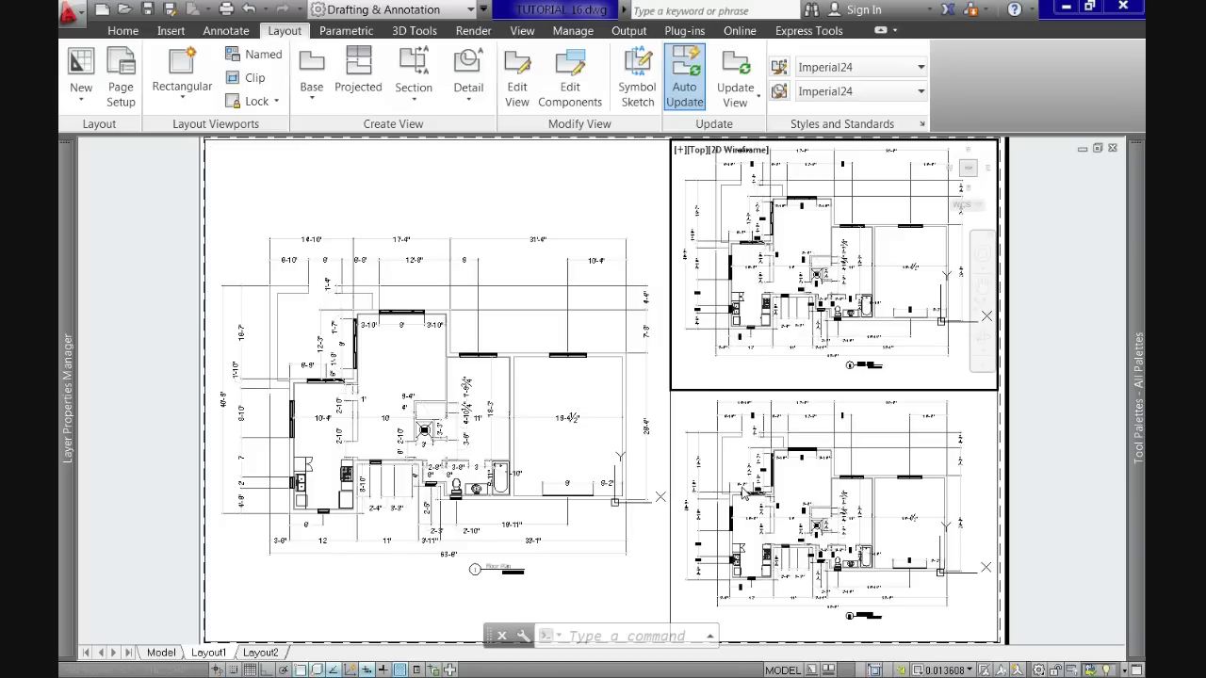
pyautogui.click(744, 491)
pyautogui.hotkey('ctrl', 'r')
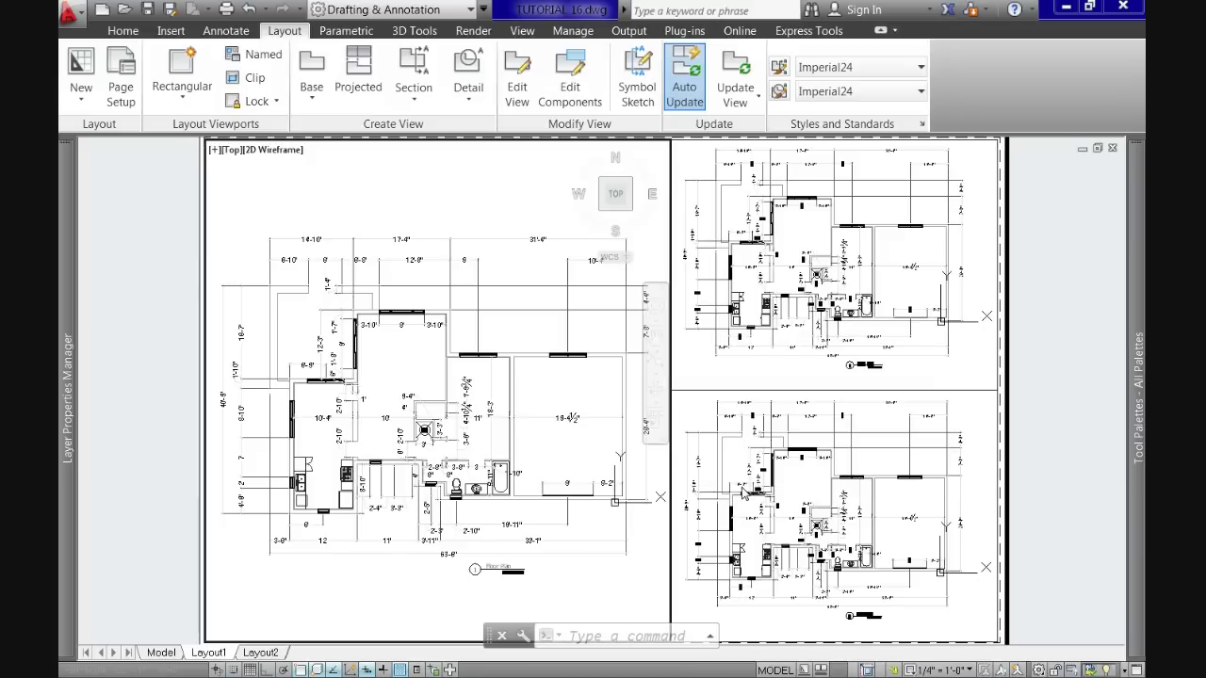
pyautogui.hotkey('ctrl', 'r')
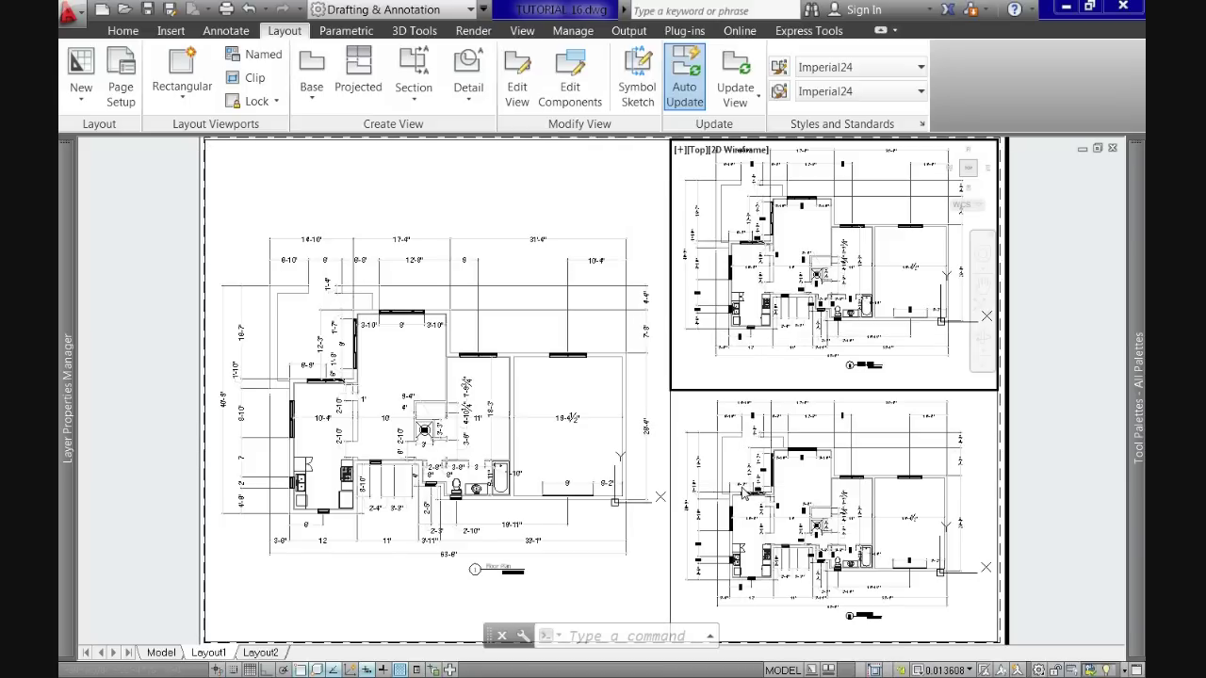
pyautogui.hotkey('ctrl', 'r')
pyautogui.hotkey('ctrl', 'r')
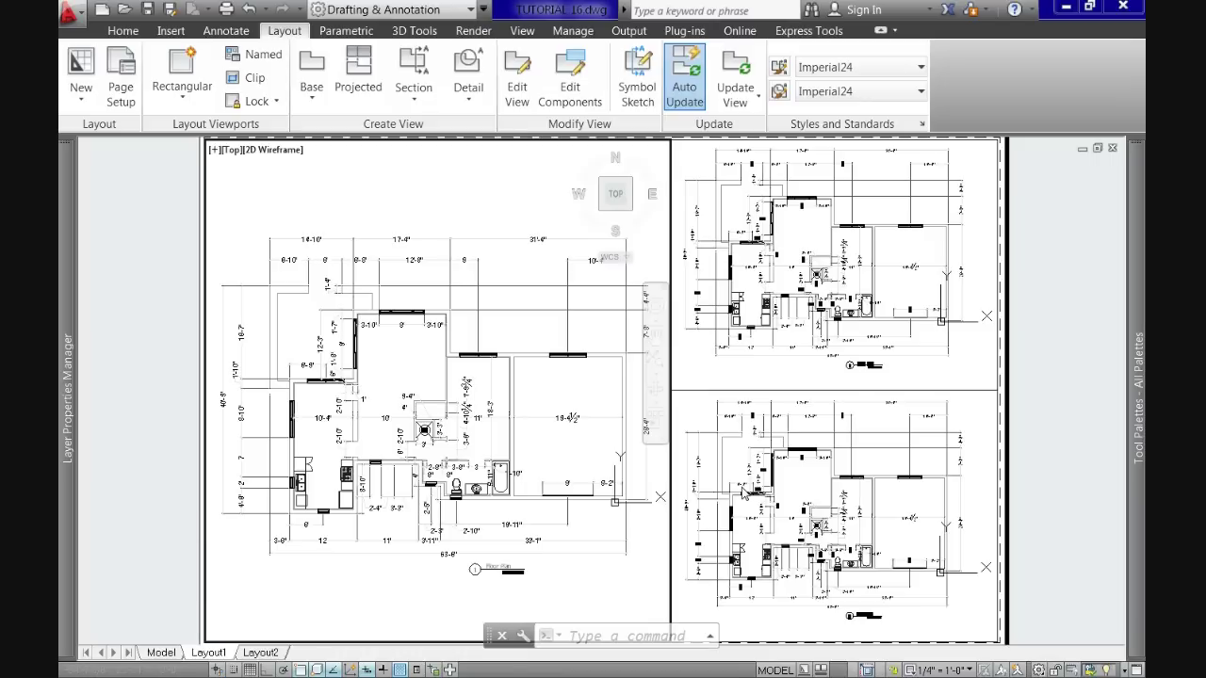
# Frame the kitchen in the upper-right viewport and set that viewport's scale to 3/4" = 1'-0"
pyautogui.hotkey('ctrl', 'r')
pyautogui.scroll(6, 818, 273)
pyautogui.moveTo(823, 245); pyautogui.dragTo(869, 222, button='middle')
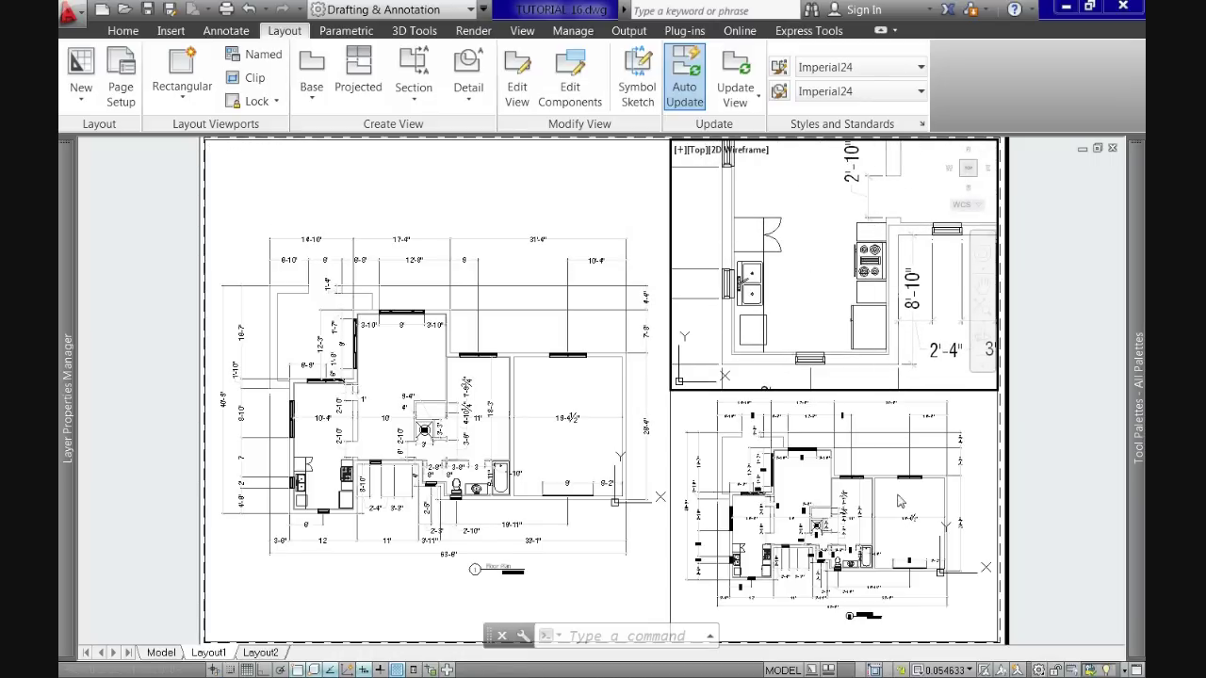
pyautogui.click(971, 670)
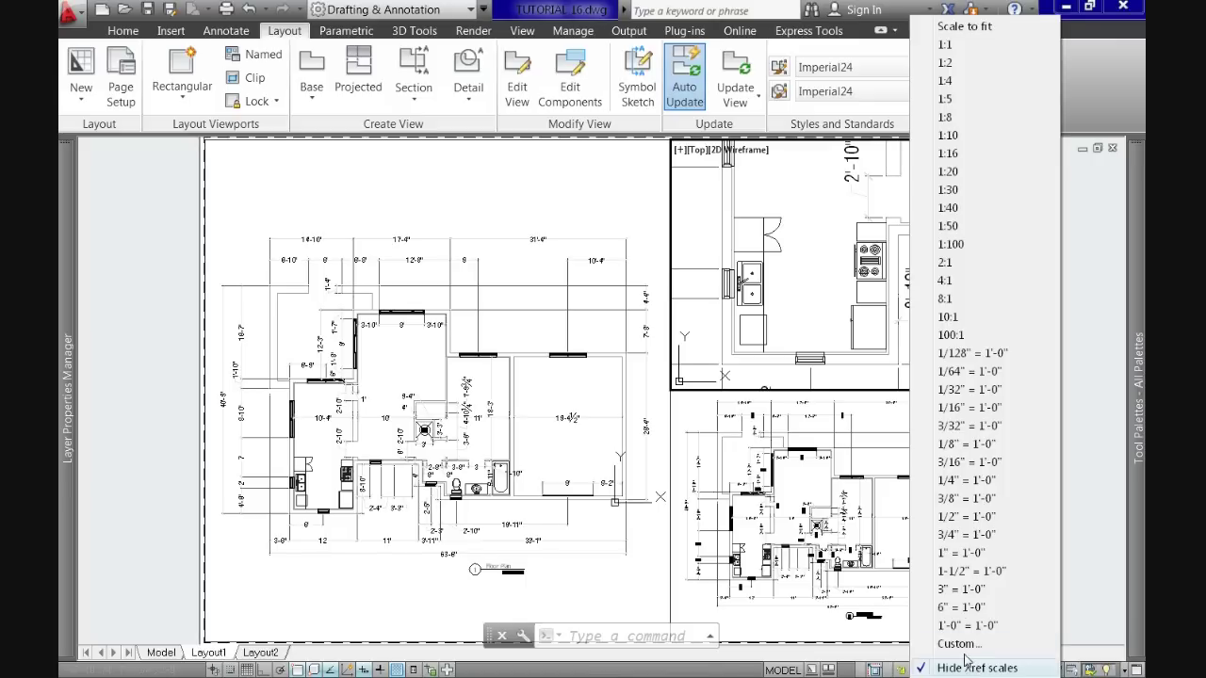
pyautogui.click(966, 535)
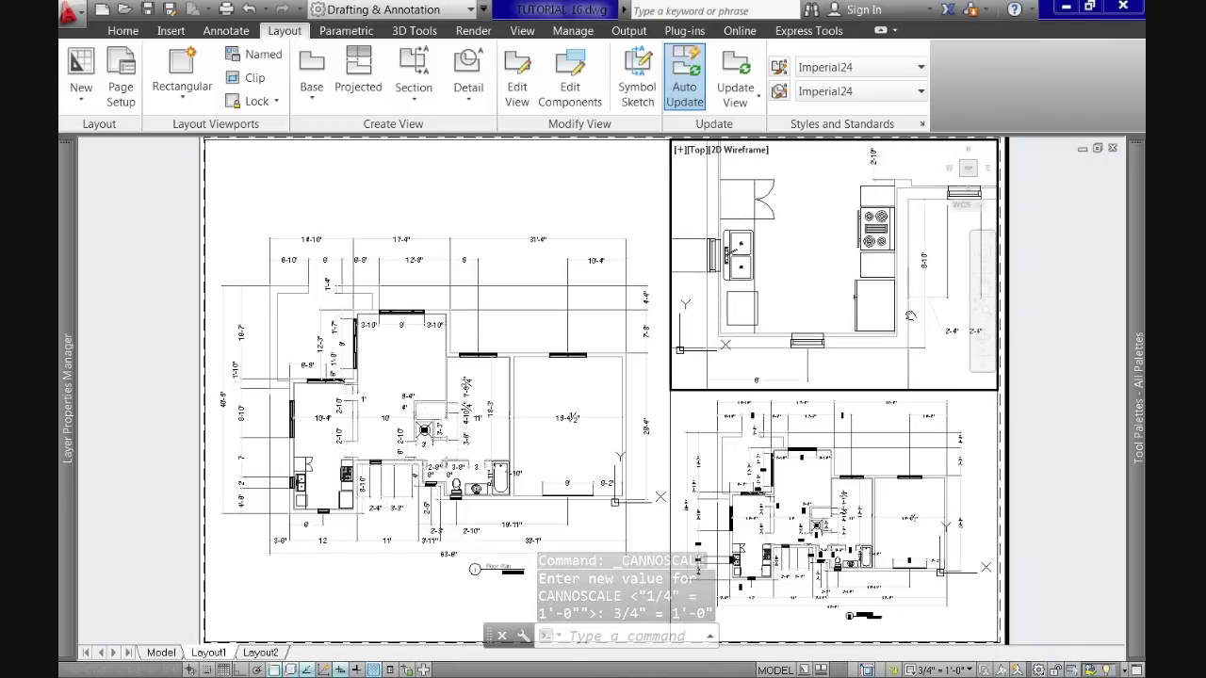
# Set the lower-right viewport's scale to 1/2" = 1'-0" and frame the bathroom in it
pyautogui.click(846, 482)
pyautogui.click(945, 669)
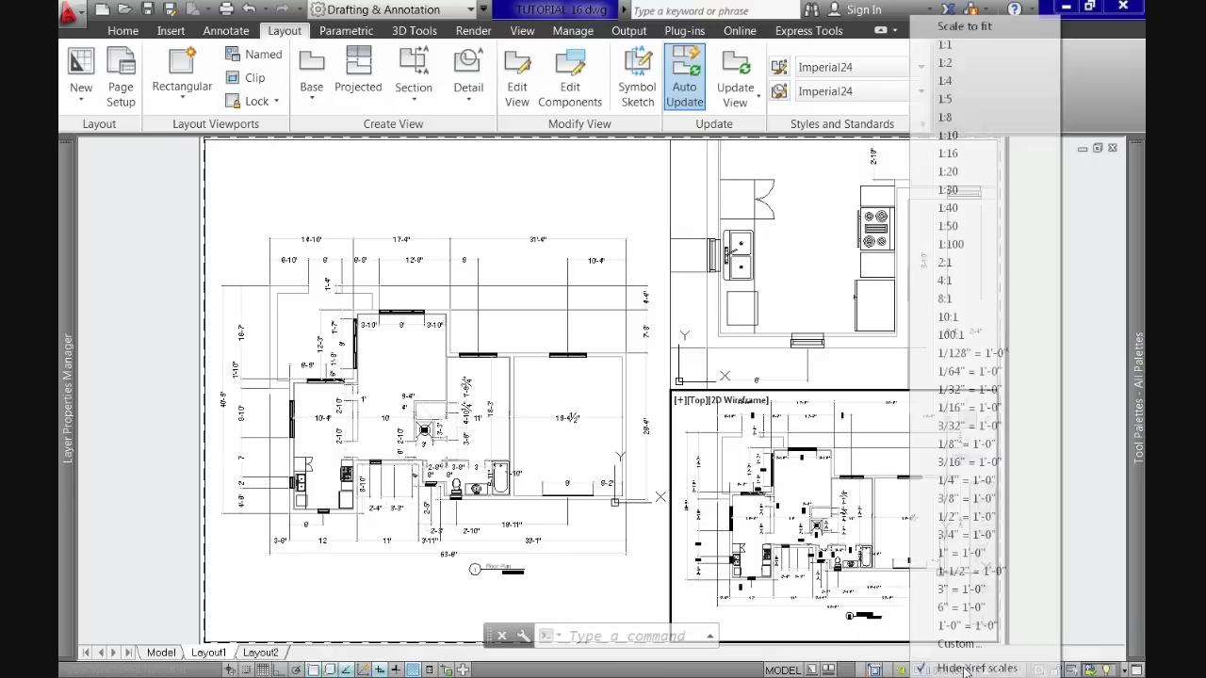
pyautogui.click(960, 517)
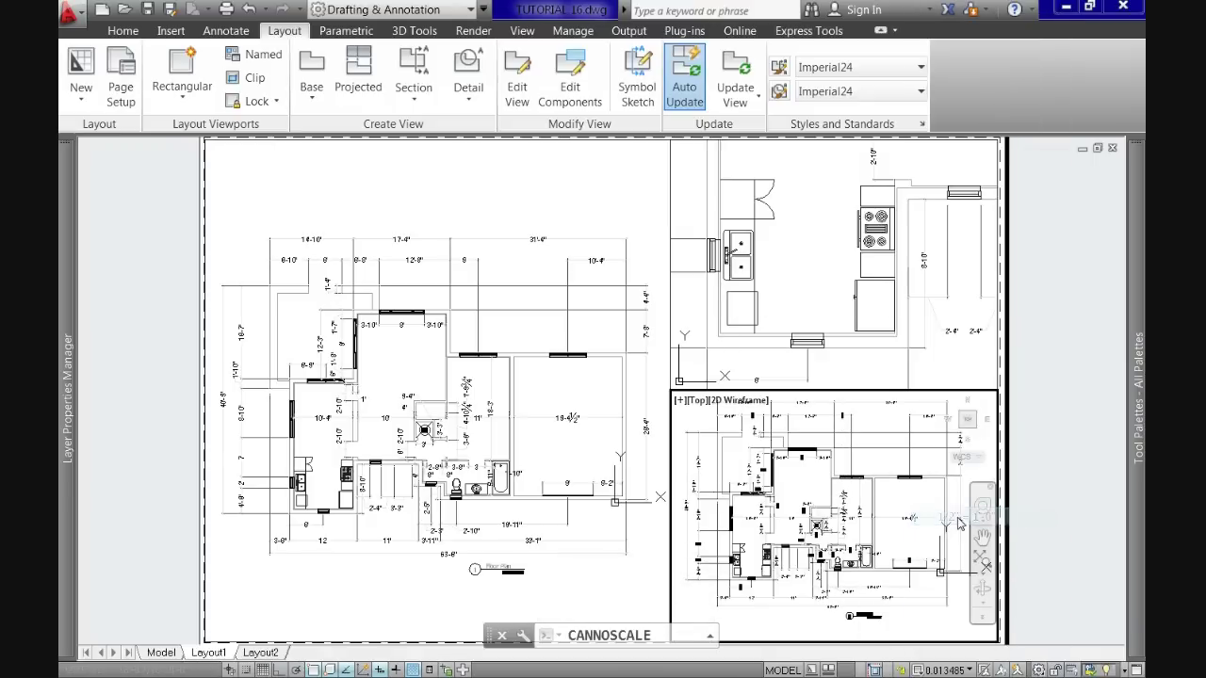
pyautogui.moveTo(929, 590); pyautogui.dragTo(926, 473, button='middle')
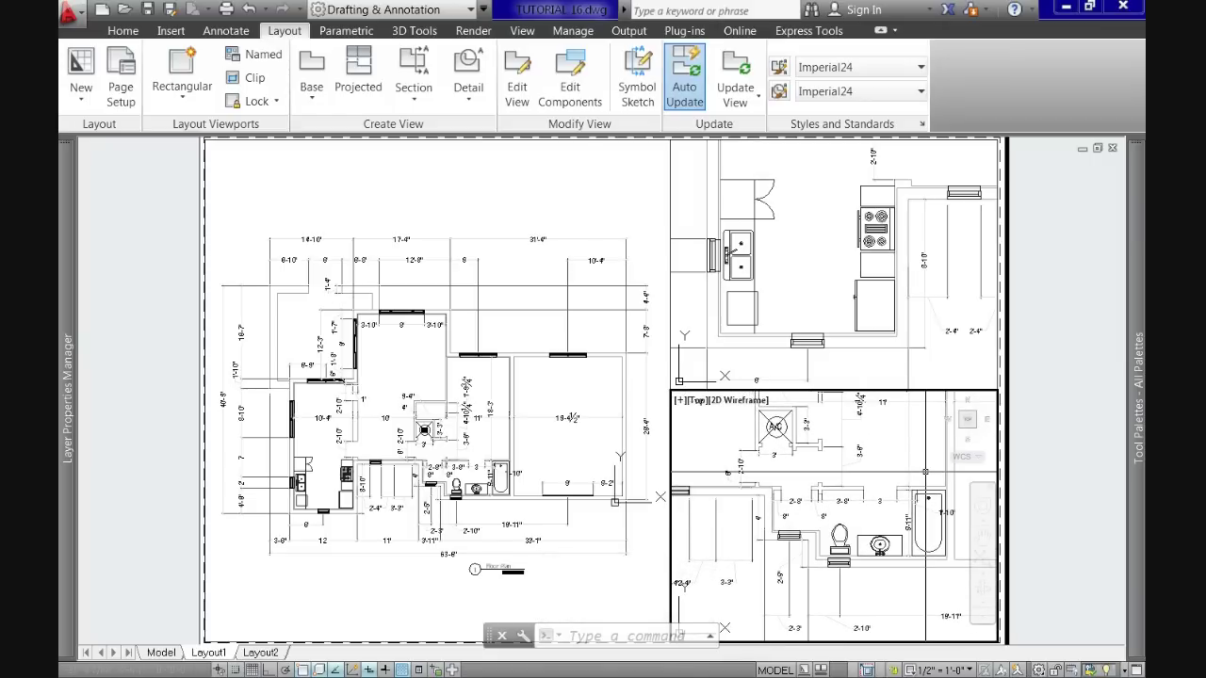
# Return to paper space and insert Drawing Title - Imperial blocks beneath the kitchen and the bathroom views
pyautogui.click(775, 670)
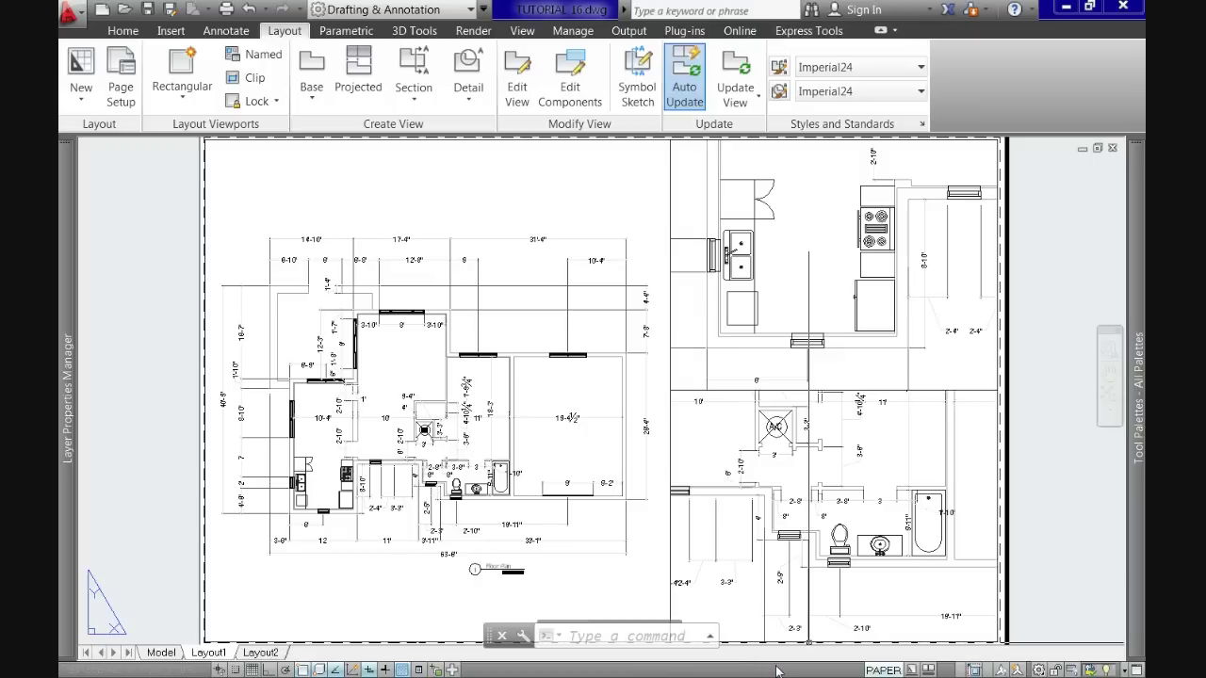
pyautogui.moveTo(1134, 416)
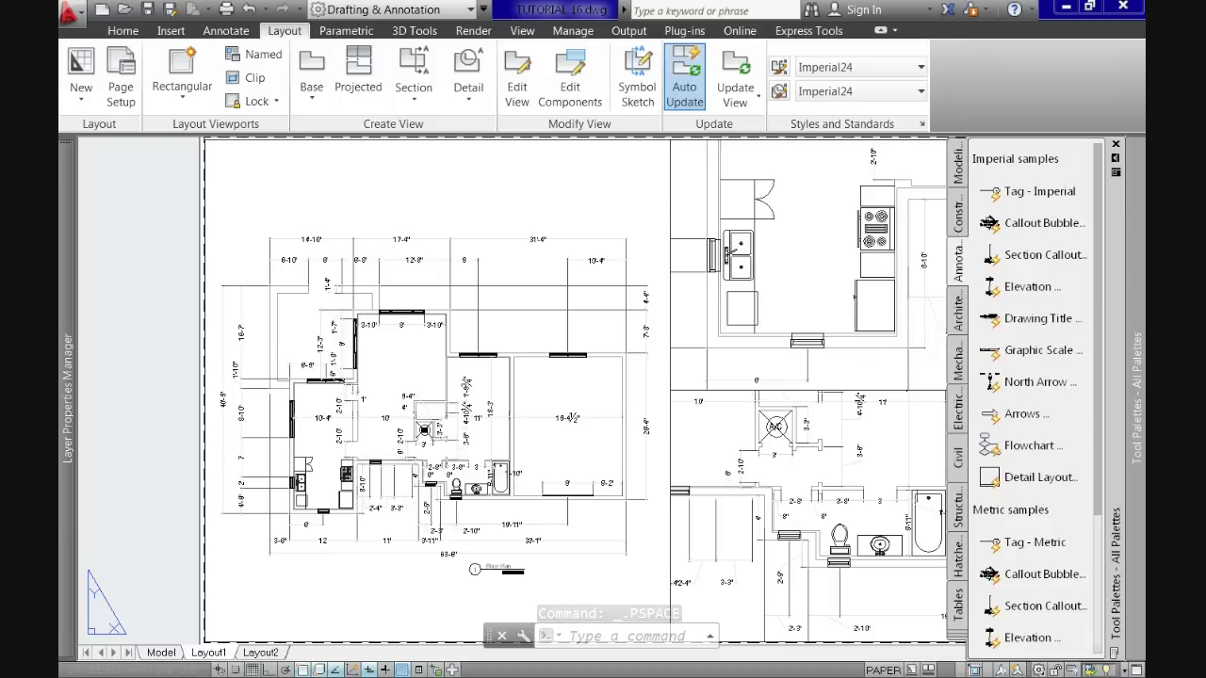
pyautogui.click(1030, 318)
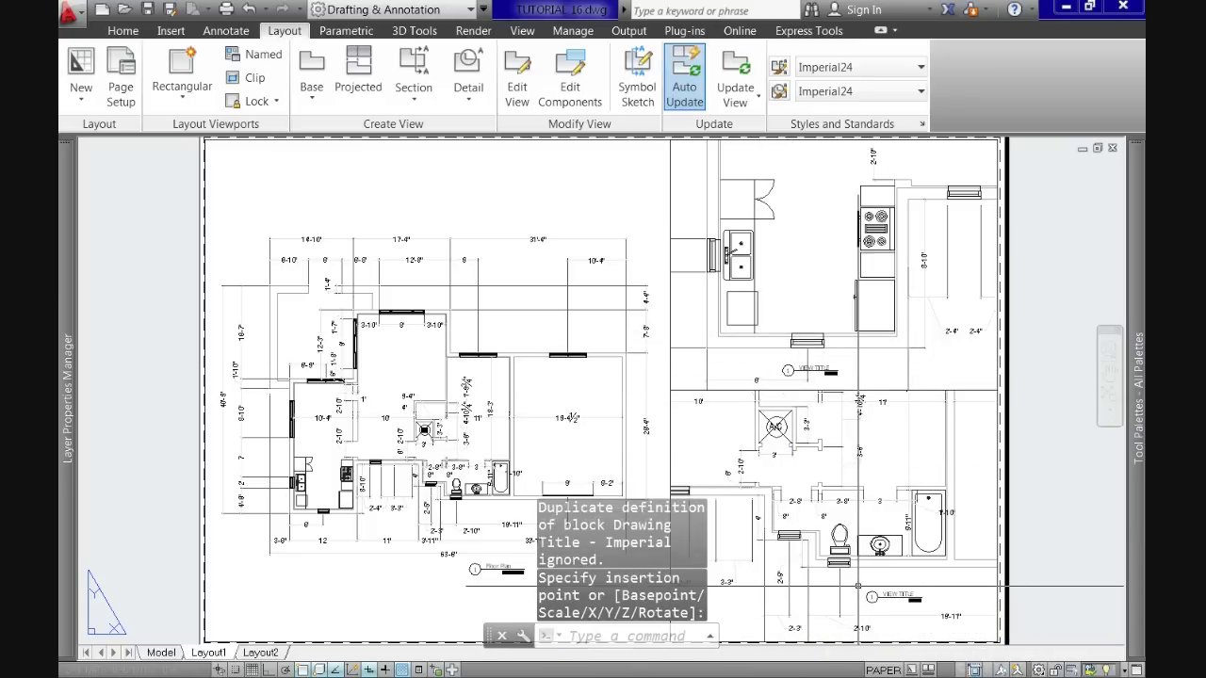
# Edit the bathroom view's title block: scale 1/2"=1'-0", drawing name BATHROOM and view number 3
pyautogui.scroll(2, 909, 612)
pyautogui.moveTo(914, 614); pyautogui.dragTo(826, 593, button='middle')
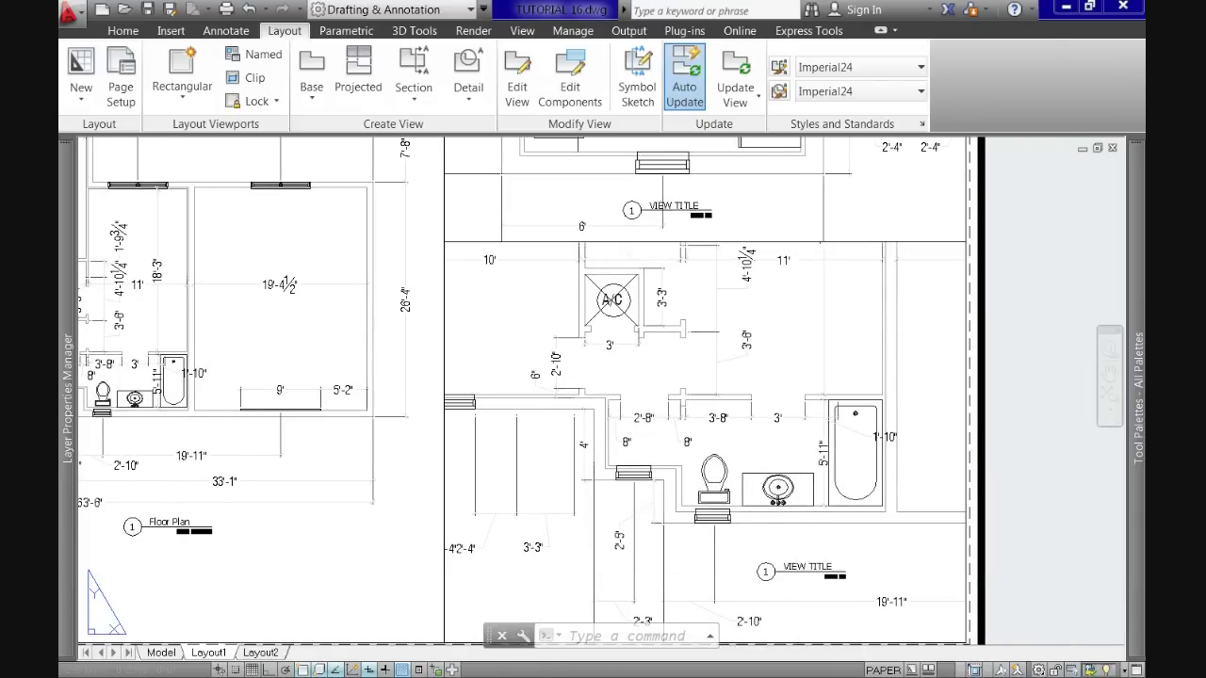
pyautogui.click(765, 569)
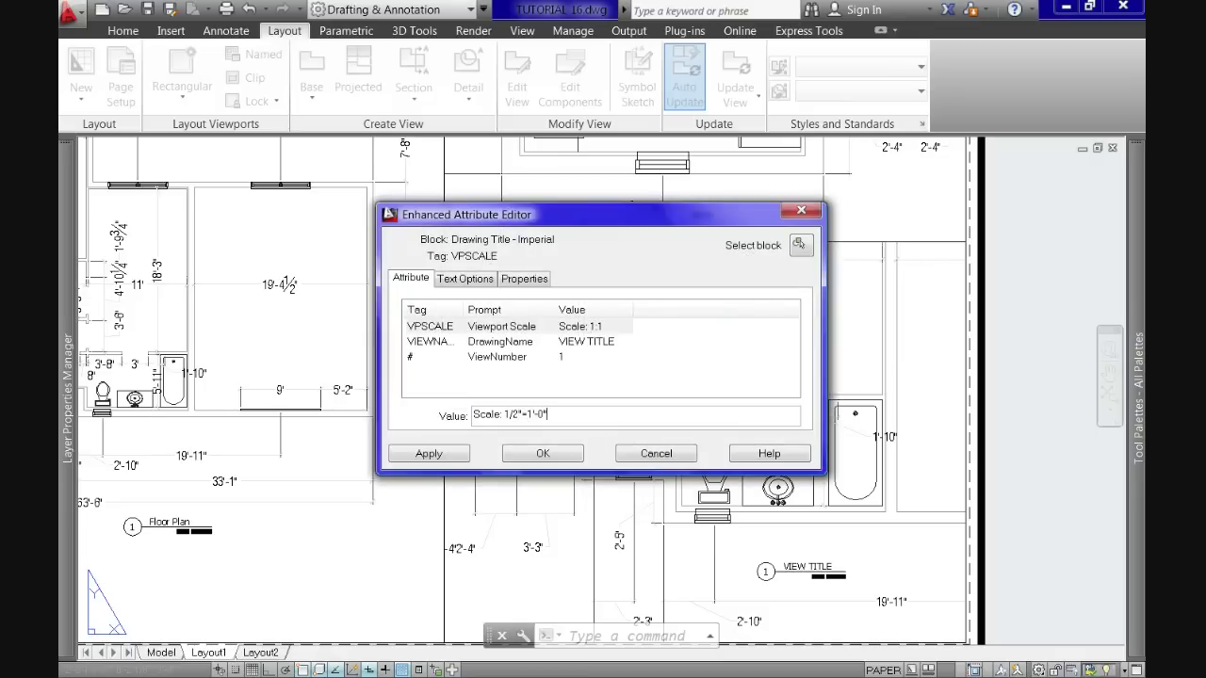
pyautogui.click(579, 344)
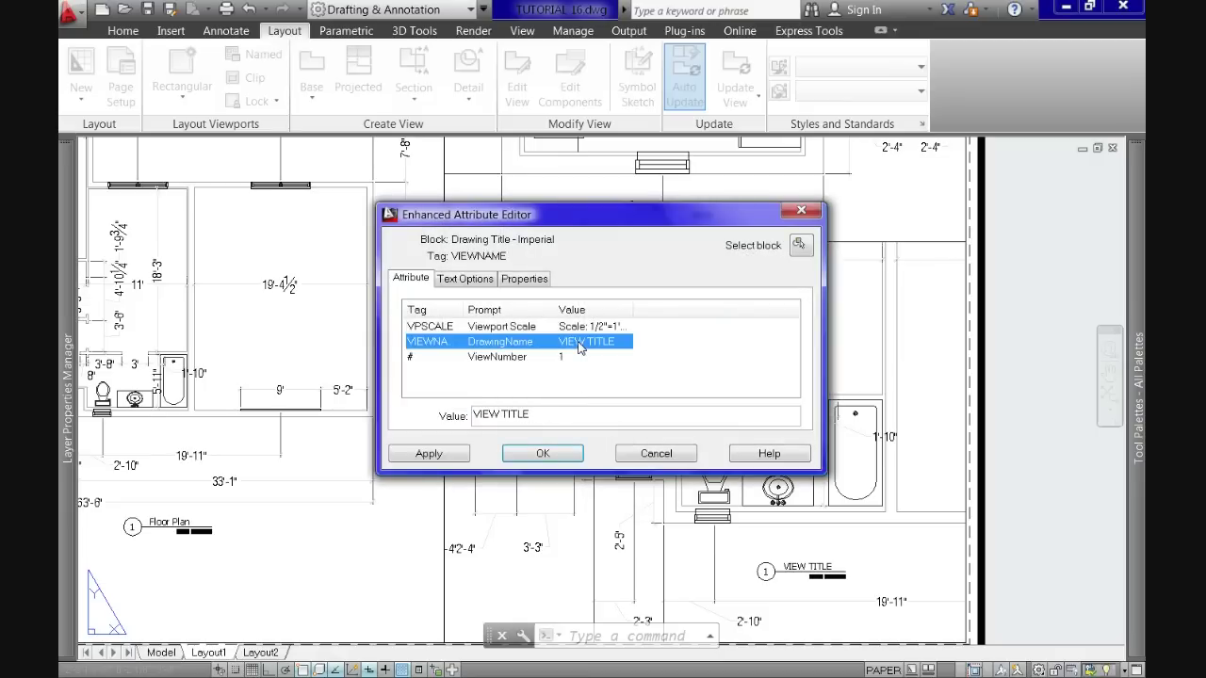
pyautogui.moveTo(543, 414); pyautogui.dragTo(458, 420)
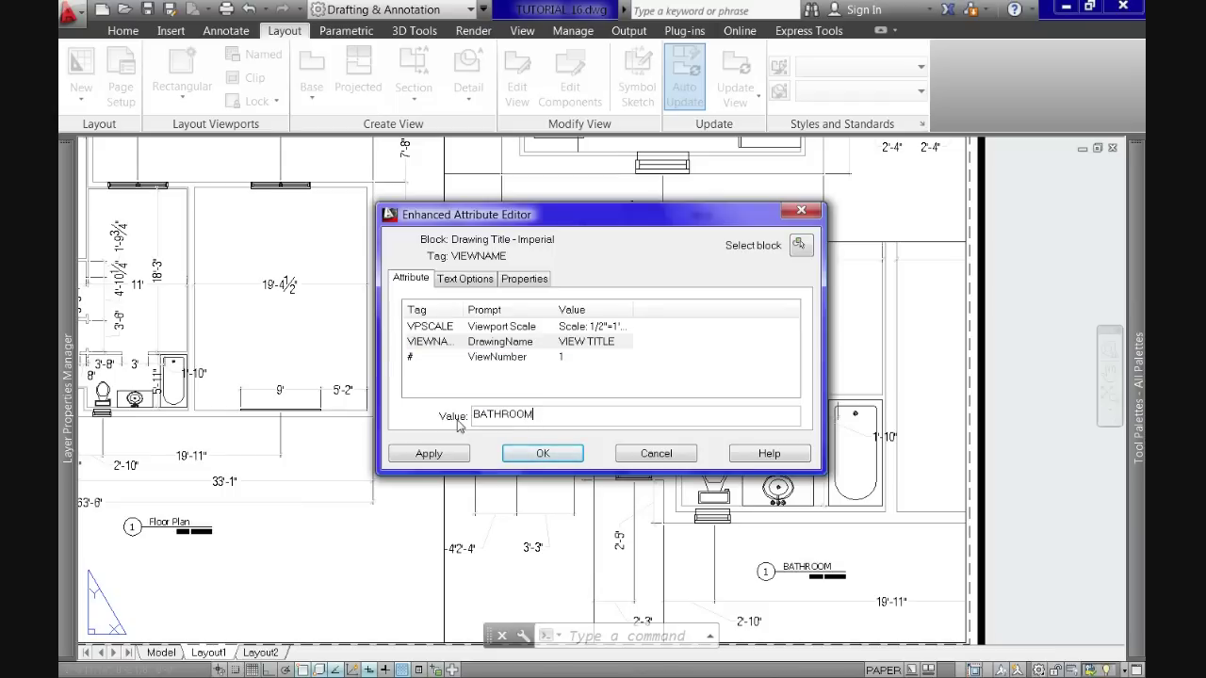
pyautogui.click(571, 358)
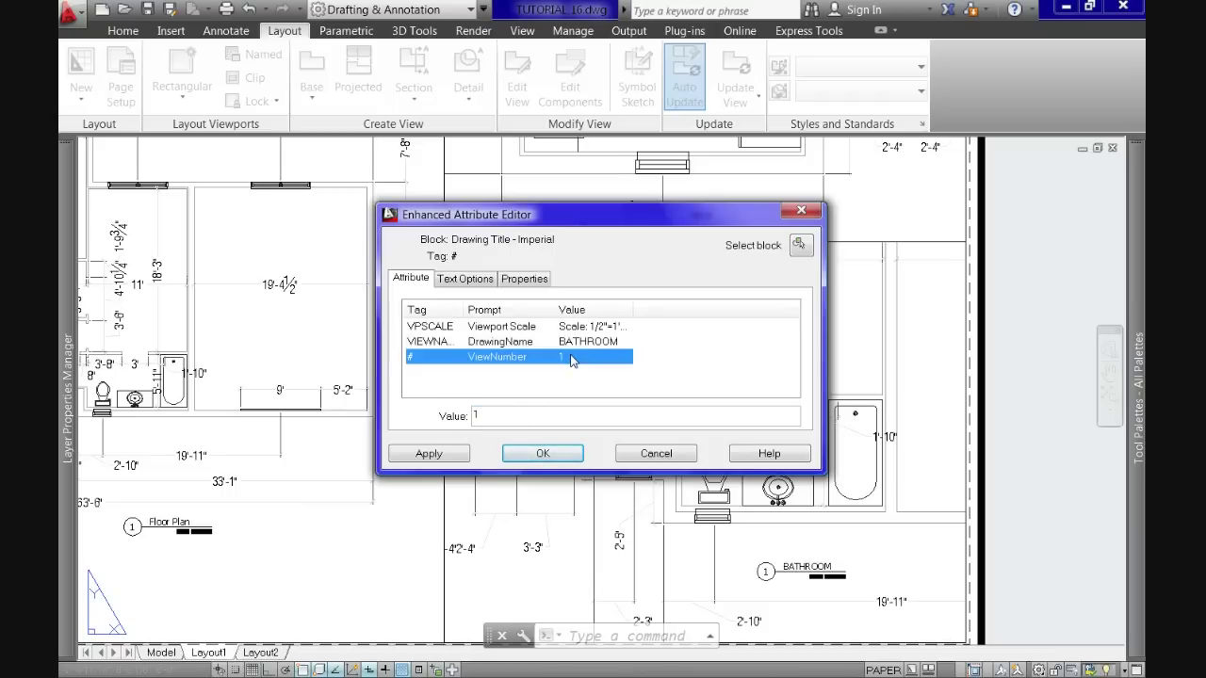
pyautogui.moveTo(511, 410); pyautogui.dragTo(450, 411)
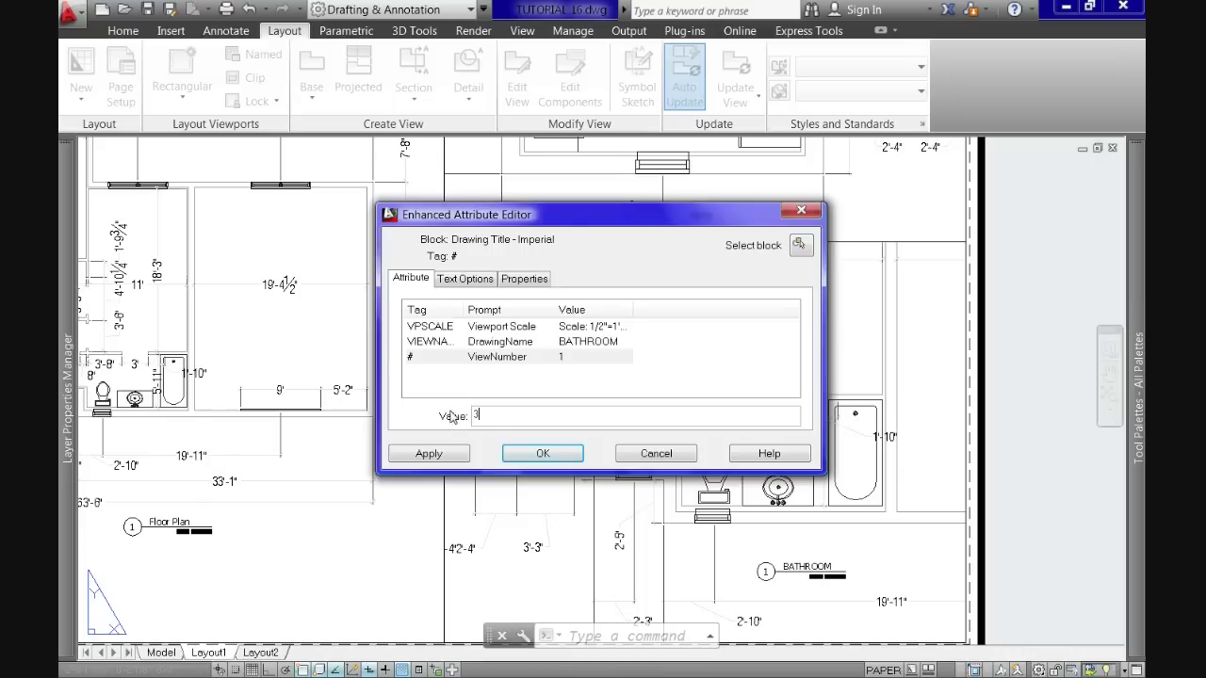
pyautogui.click(529, 454)
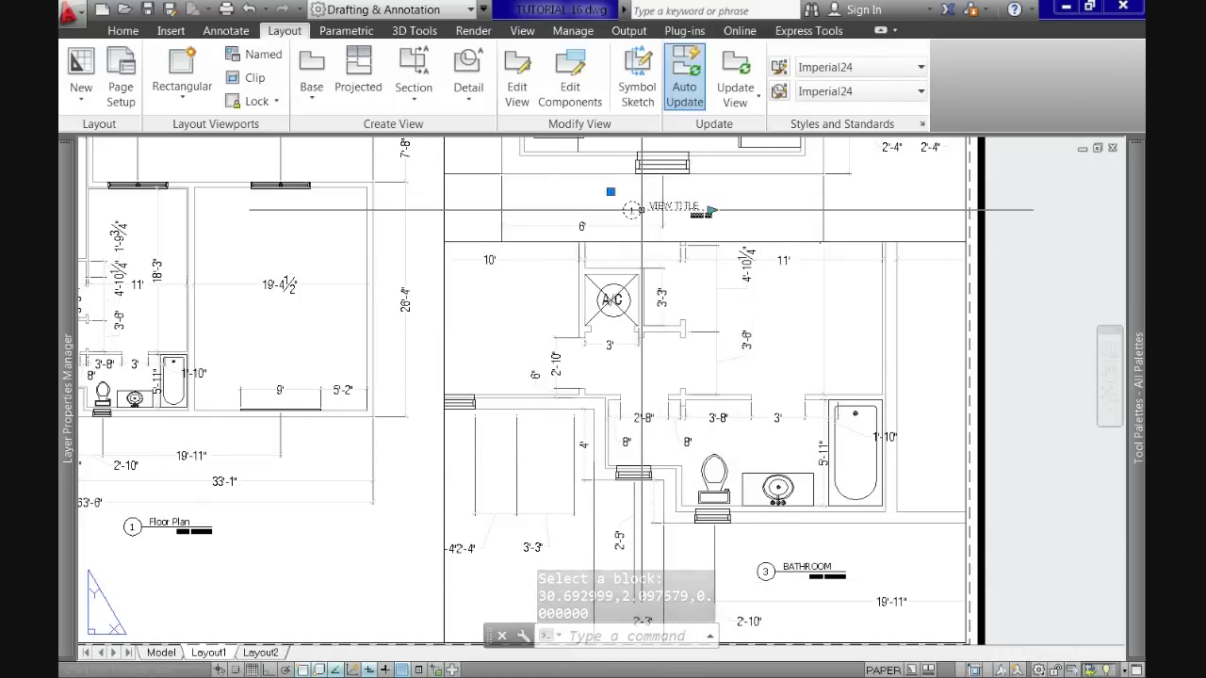
# Edit the kitchen view's title block: scale 3/4"=1'-0", drawing name KITCHEN and view number 2
pyautogui.click(643, 214)
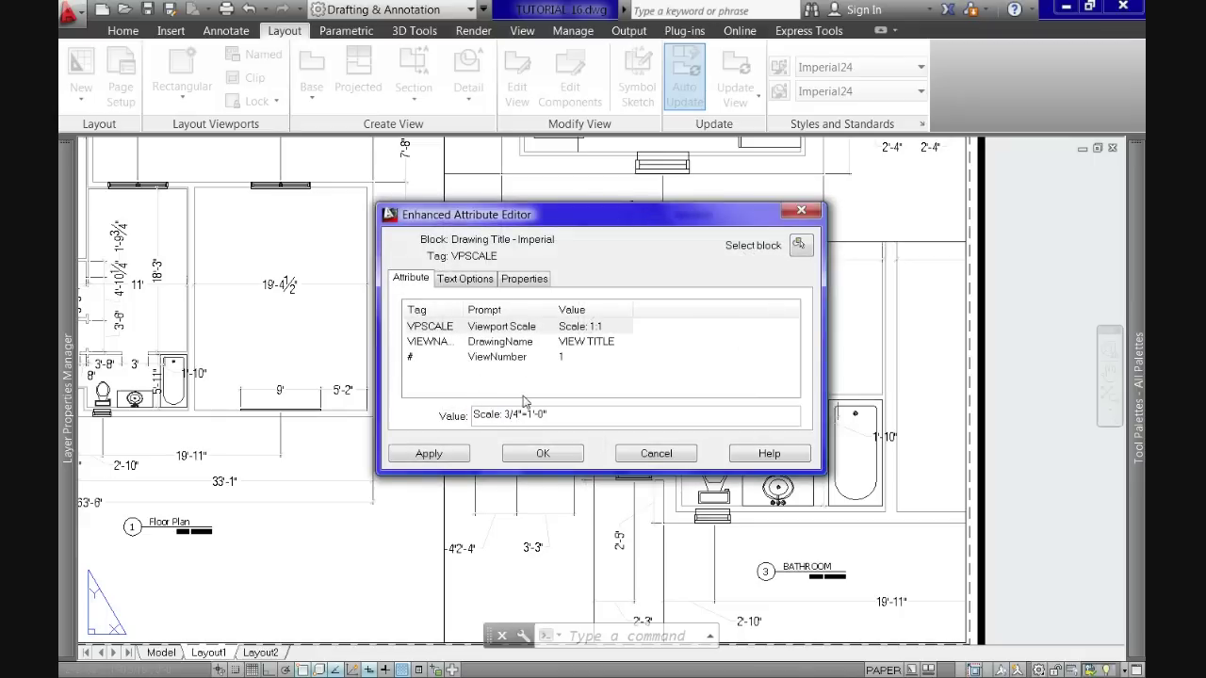
pyautogui.click(521, 362)
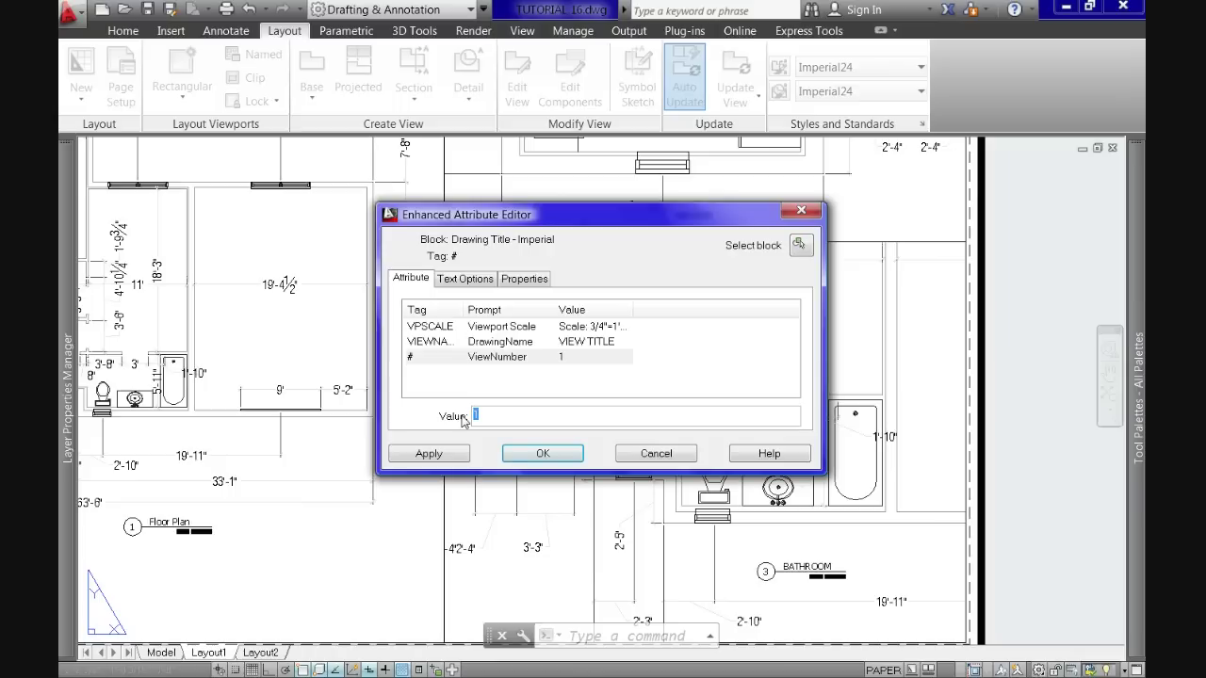
pyautogui.click(576, 343)
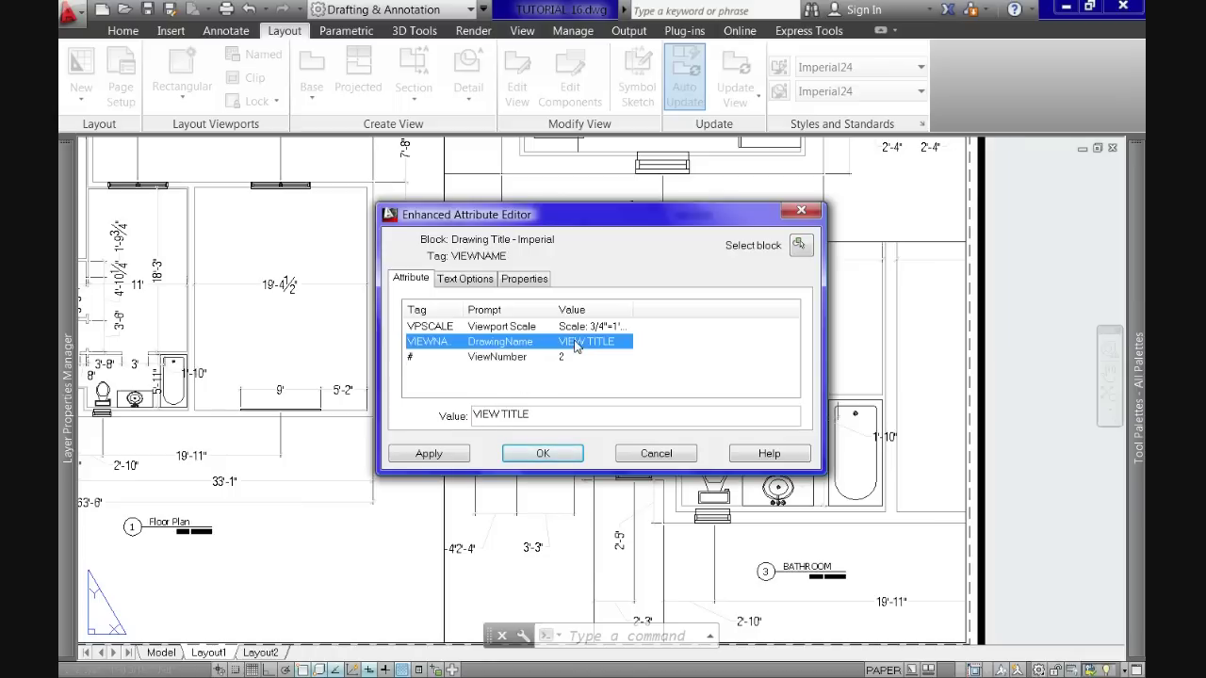
pyautogui.moveTo(535, 414); pyautogui.dragTo(461, 405)
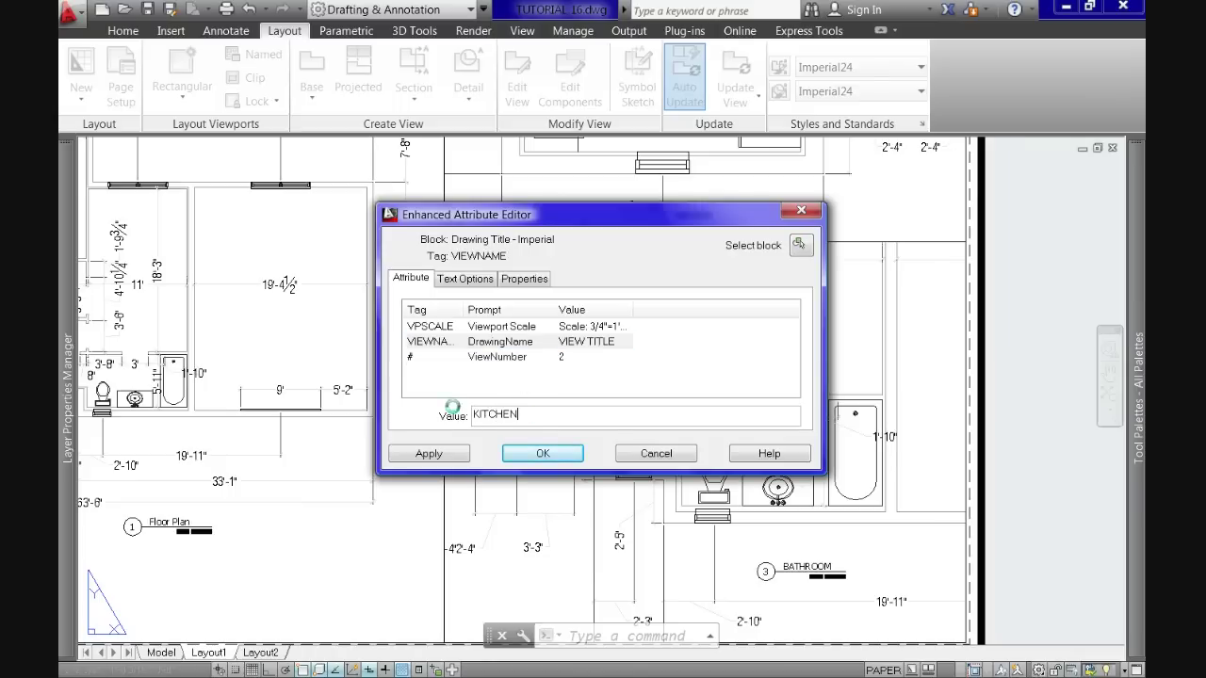
pyautogui.write('KITCHEN')
pyautogui.click(544, 454)
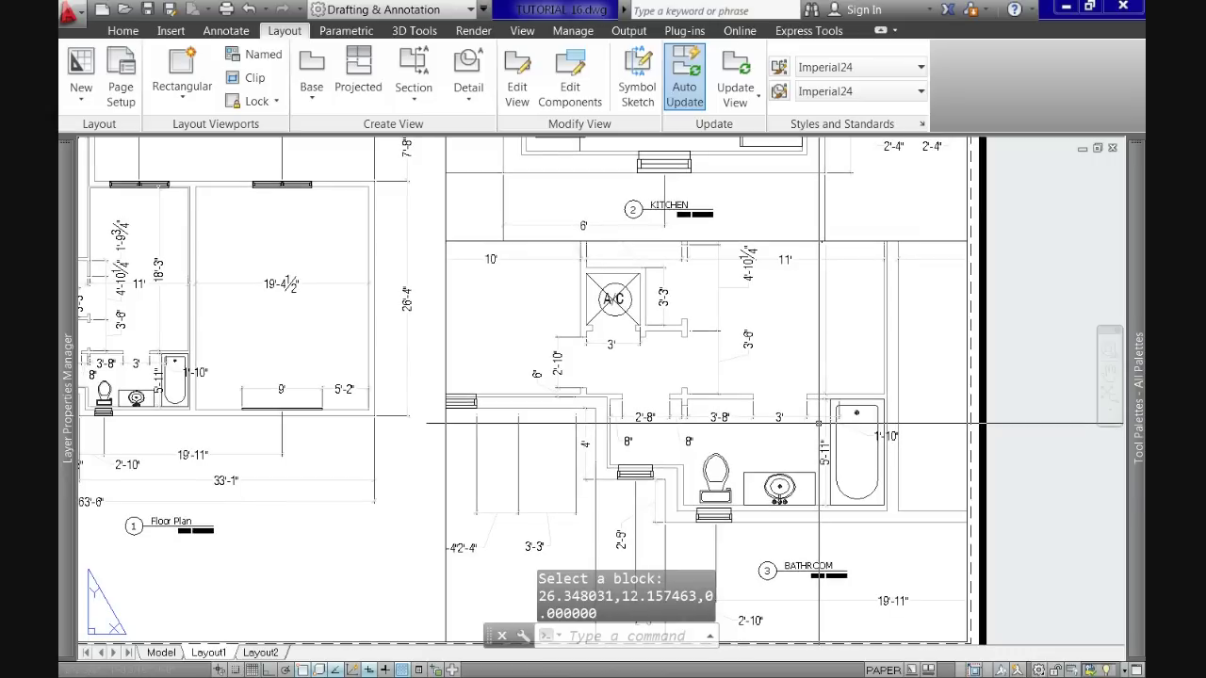
# Turn off the display of plot styles in Layout1's page setup
pyautogui.middleClick(817, 423)
pyautogui.middleClick(817, 424)
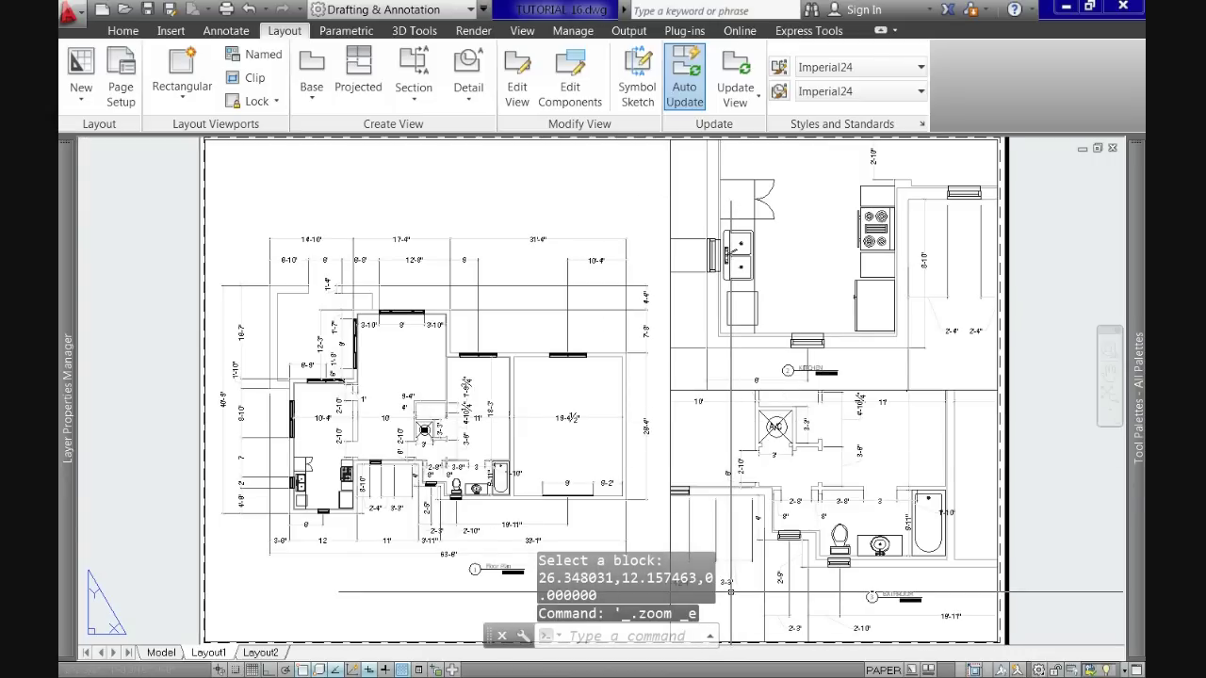
pyautogui.moveTo(659, 602); pyautogui.dragTo(641, 586, button='middle')
pyautogui.rightClick(208, 653)
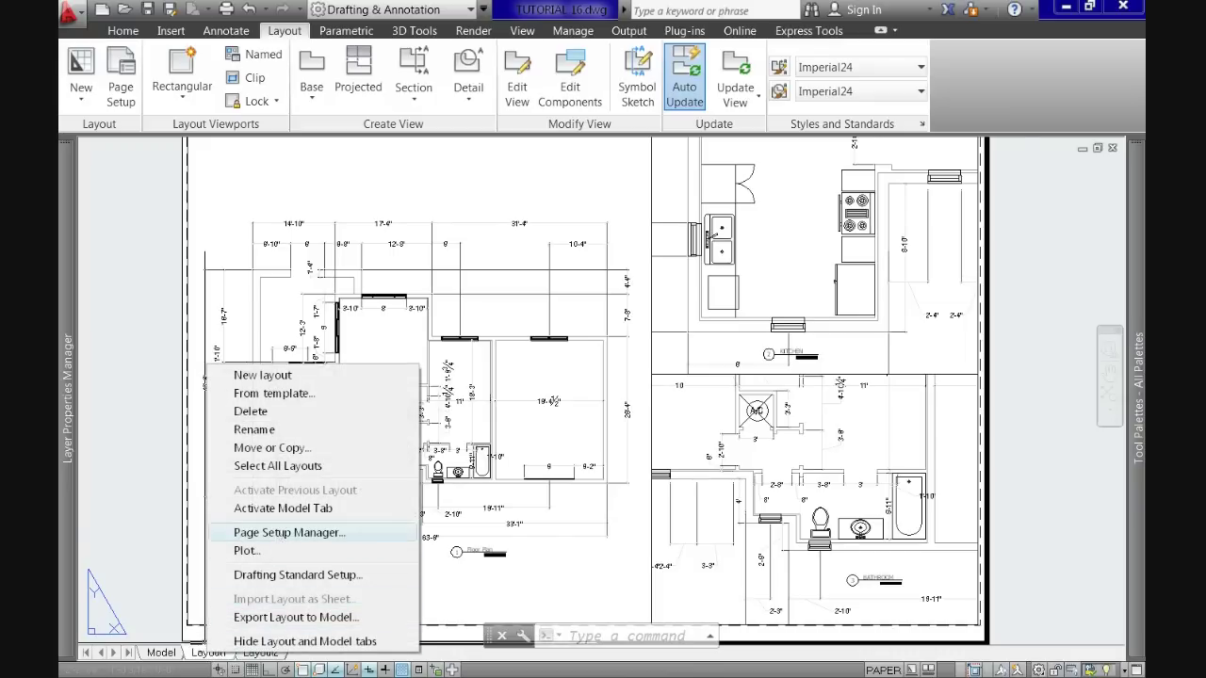
pyautogui.click(283, 532)
pyautogui.click(741, 313)
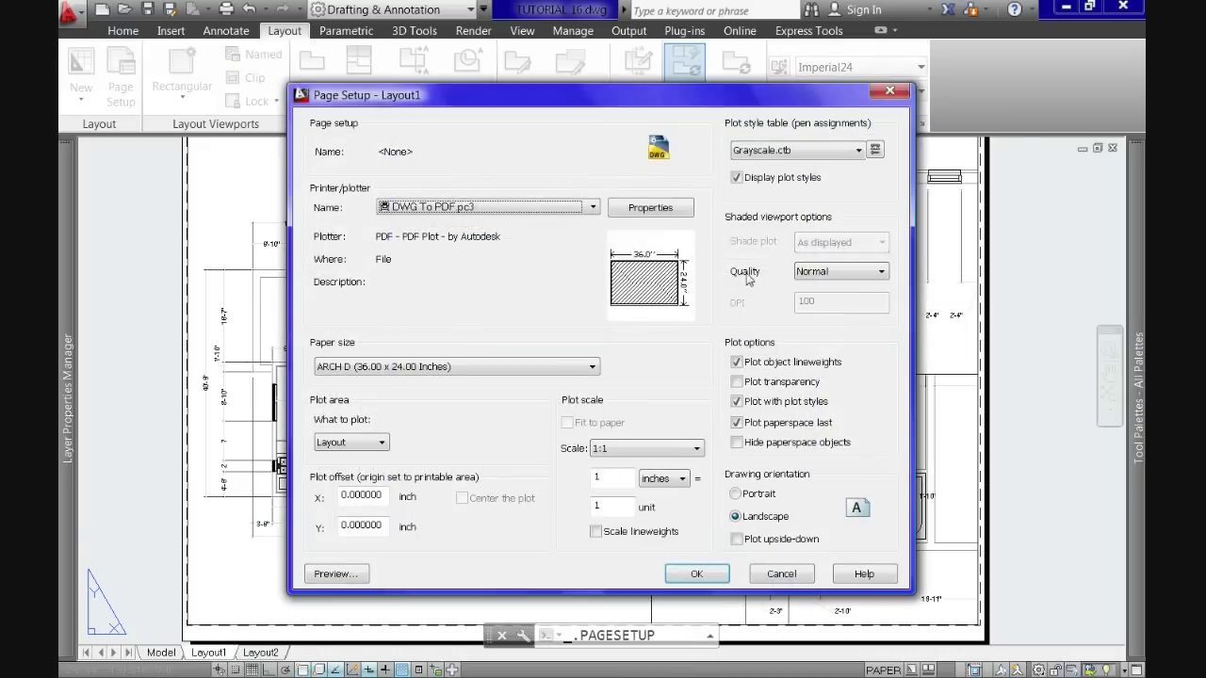
pyautogui.click(696, 575)
pyautogui.click(672, 534)
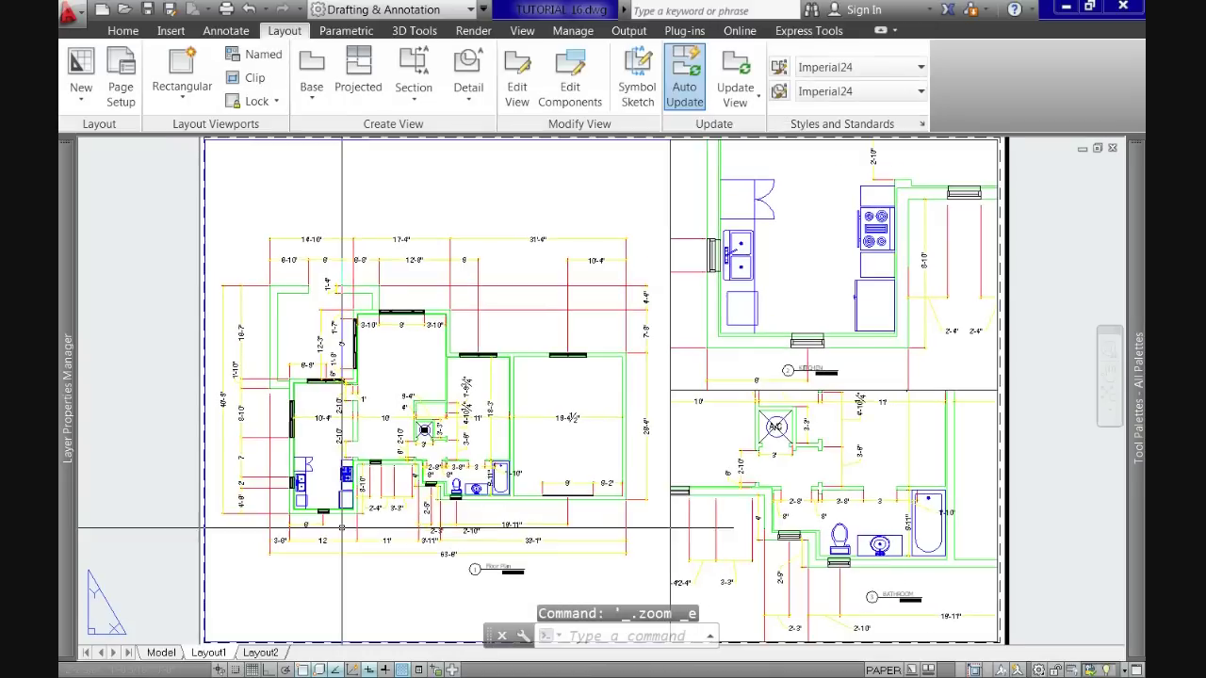
# Switch to model space and bring the entire floor plan into view
pyautogui.click(161, 652)
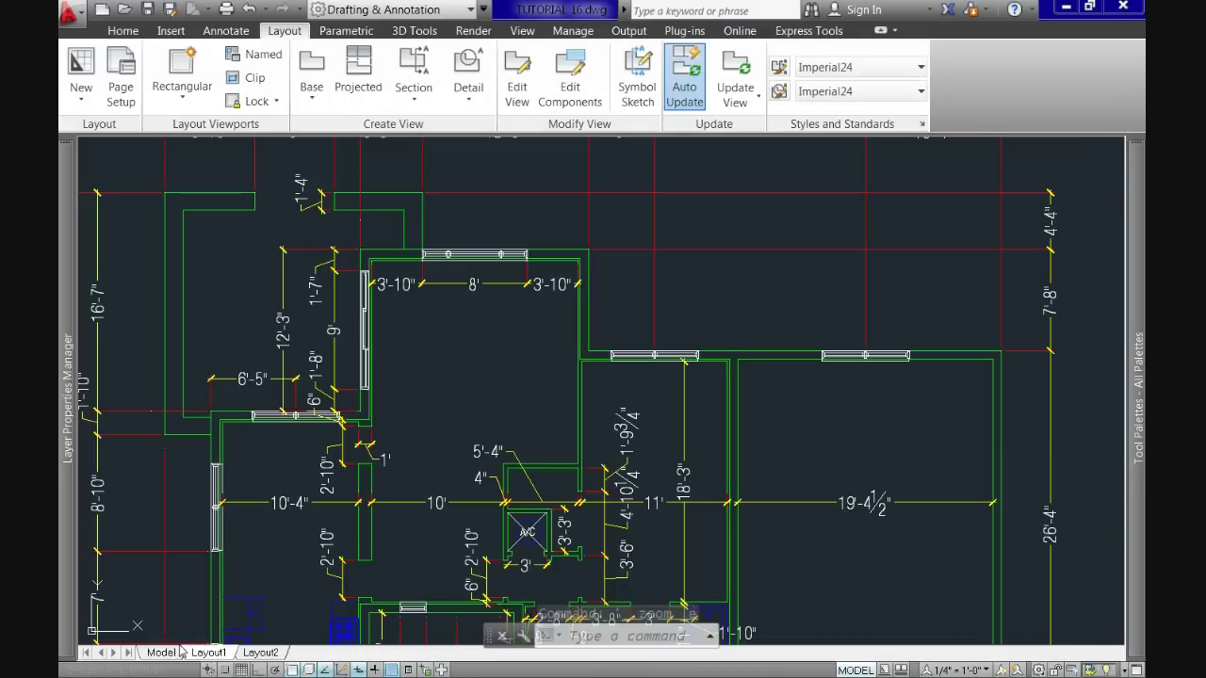
pyautogui.middleClick(471, 483)
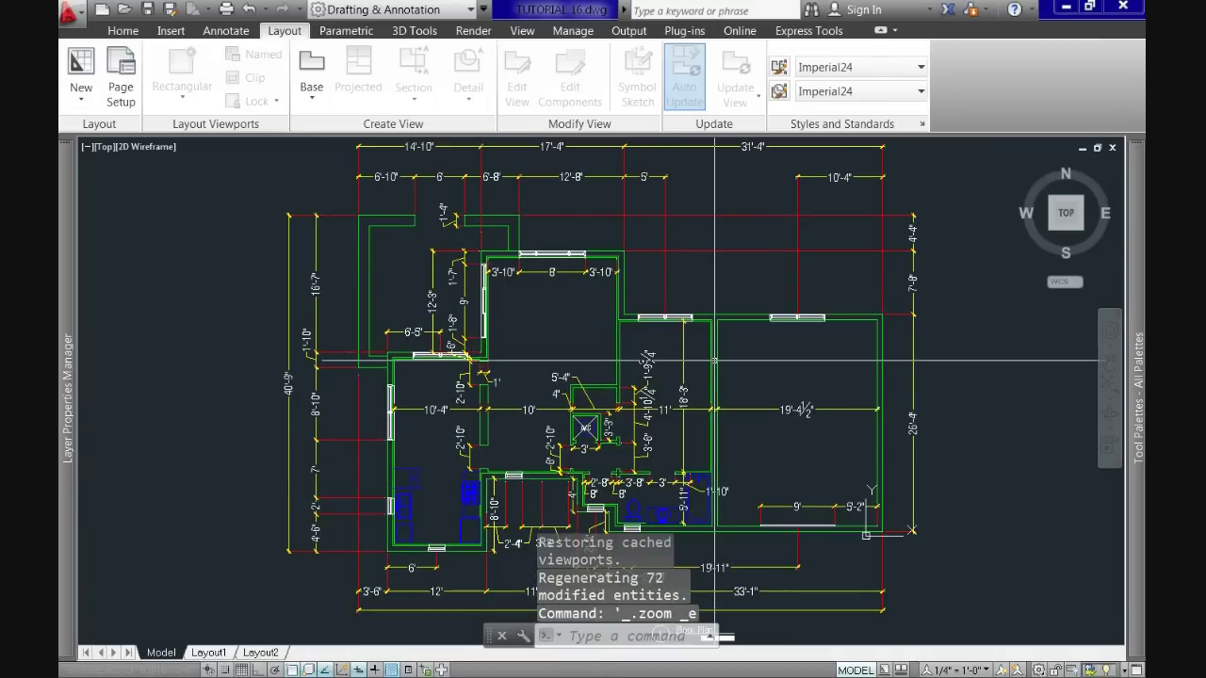
pyautogui.click(123, 30)
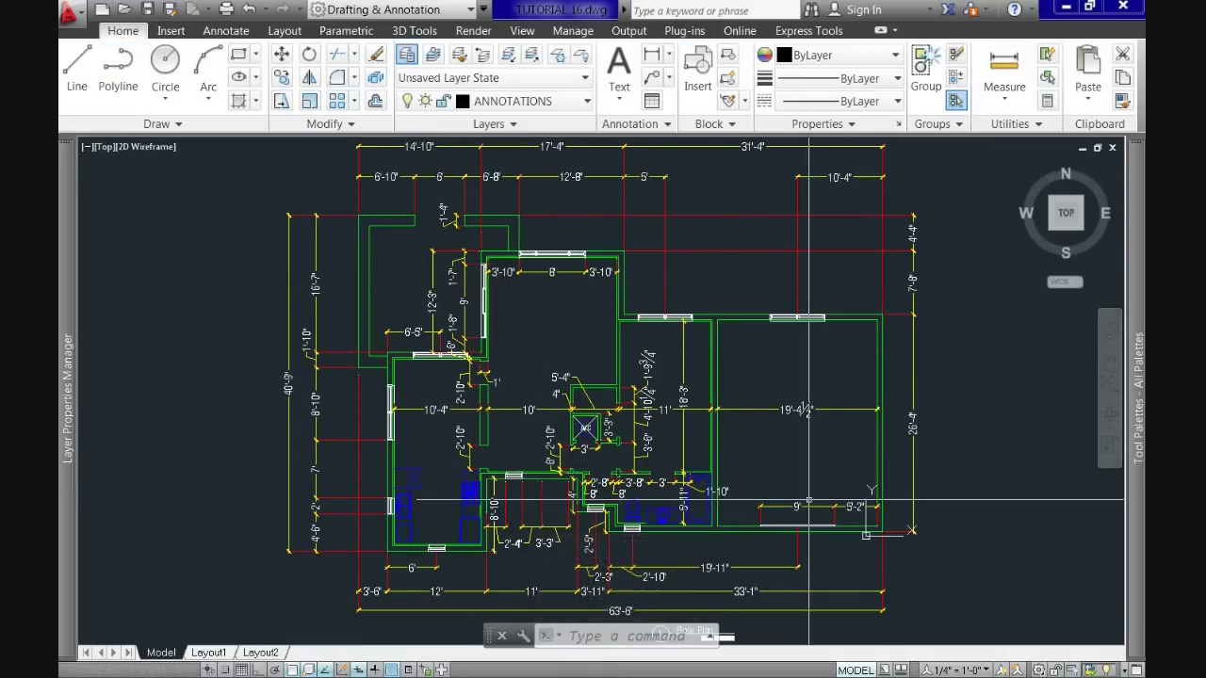